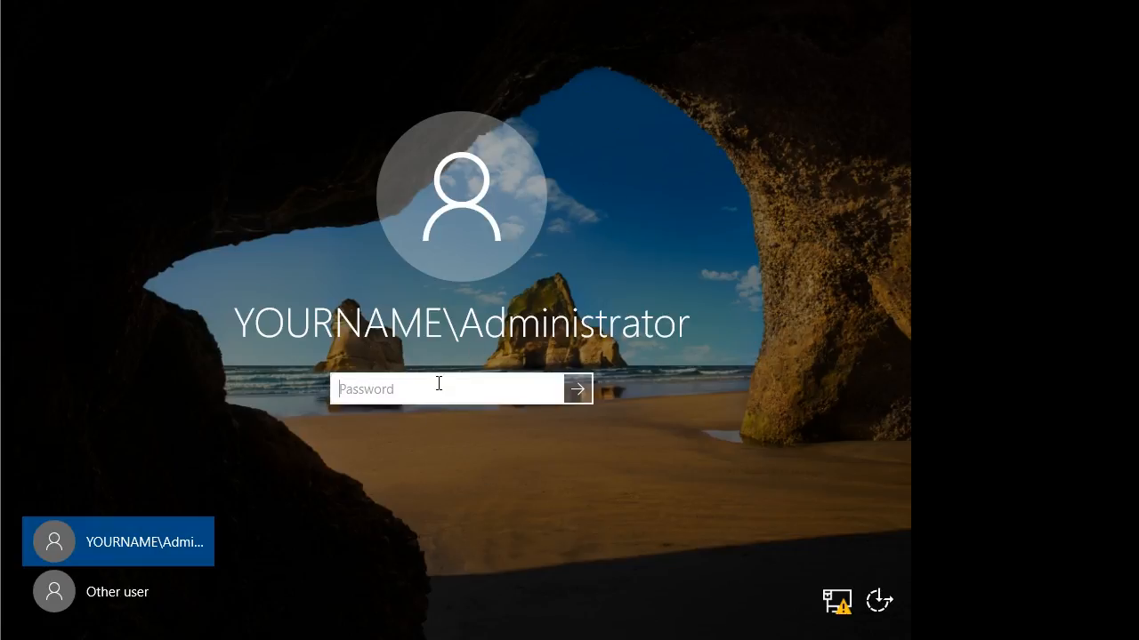
Enter the Administrator password to sign in to the server
type("••••••••")
key("Return")
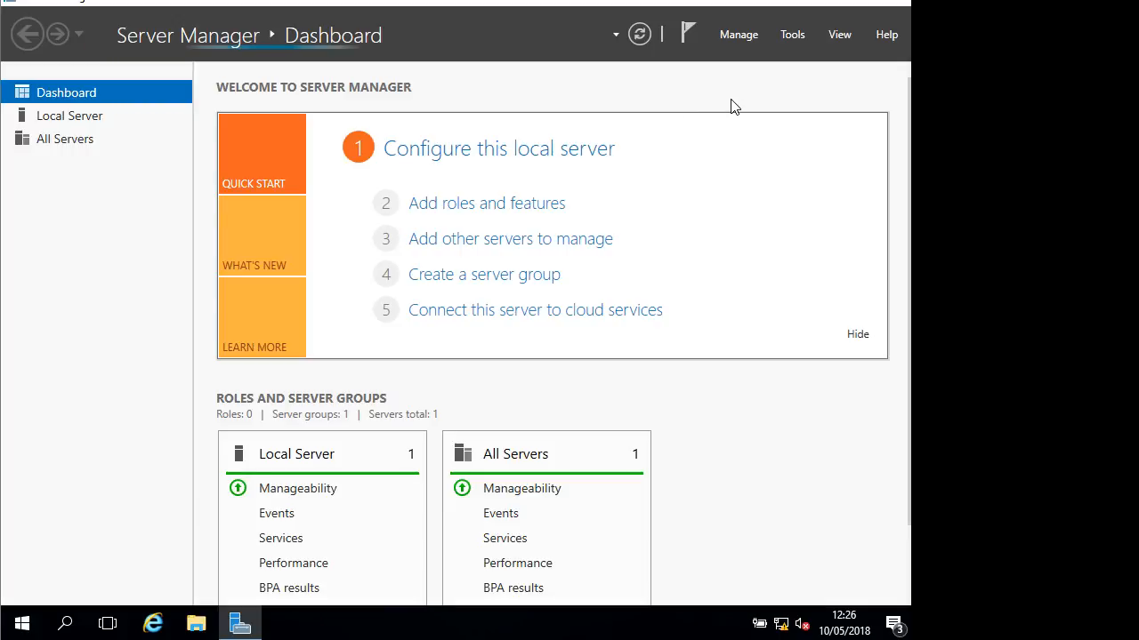
Launch Active Directory Users and Computers from Server Manager's Tools list
left_click(795, 36)
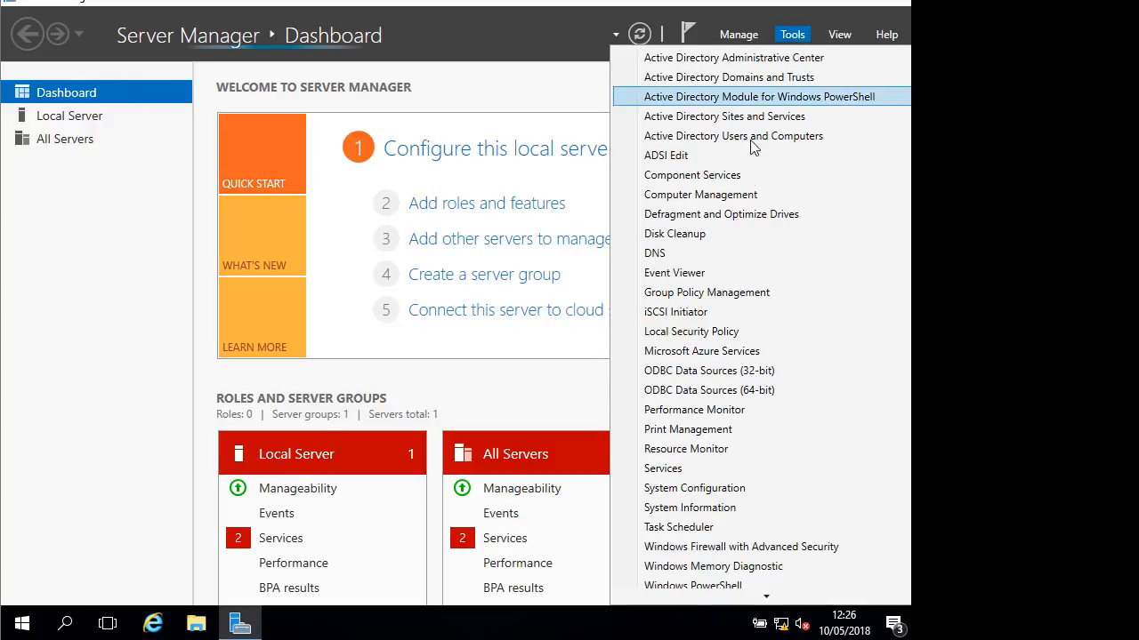
mouse_move(783, 603)
scroll(735, 173, "up", 1)
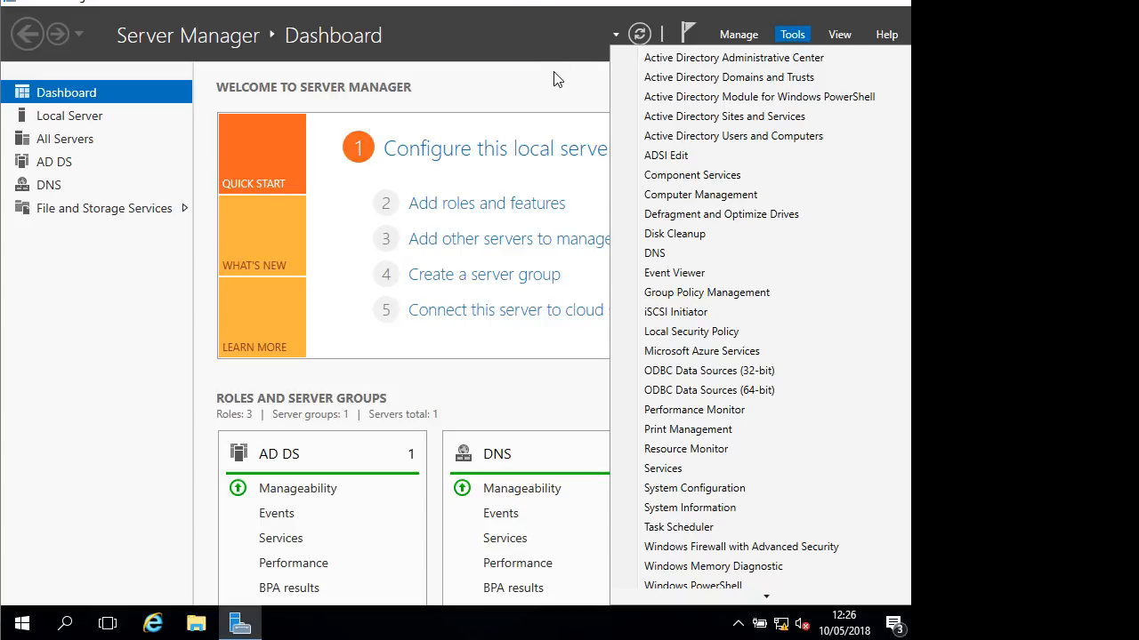
left_click(530, 37)
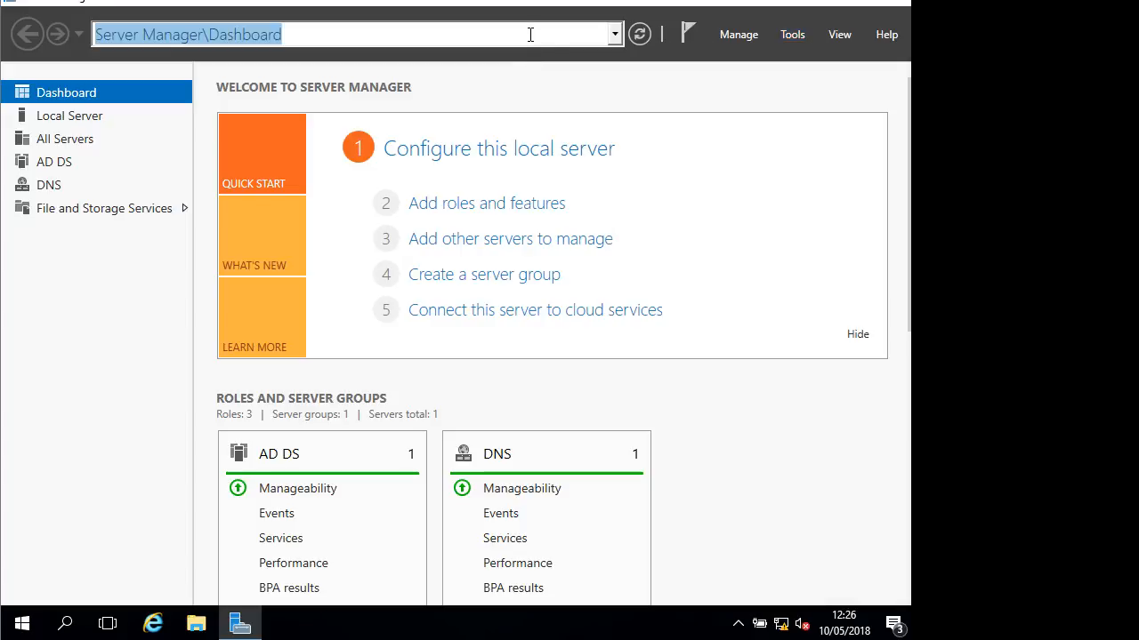
left_click(758, 36)
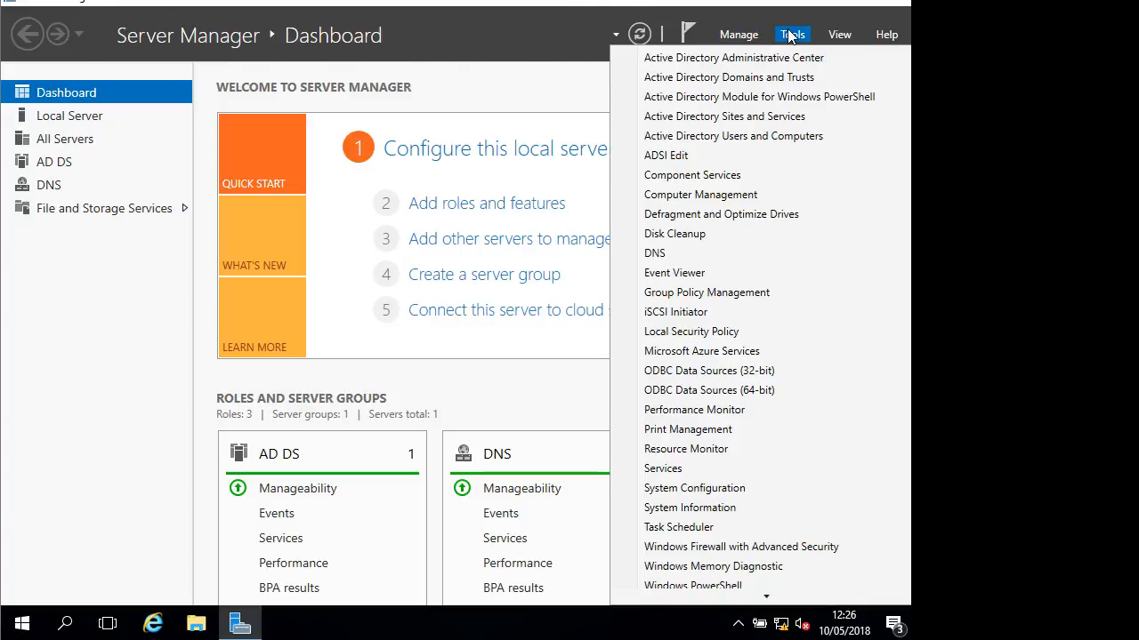
left_click(793, 34)
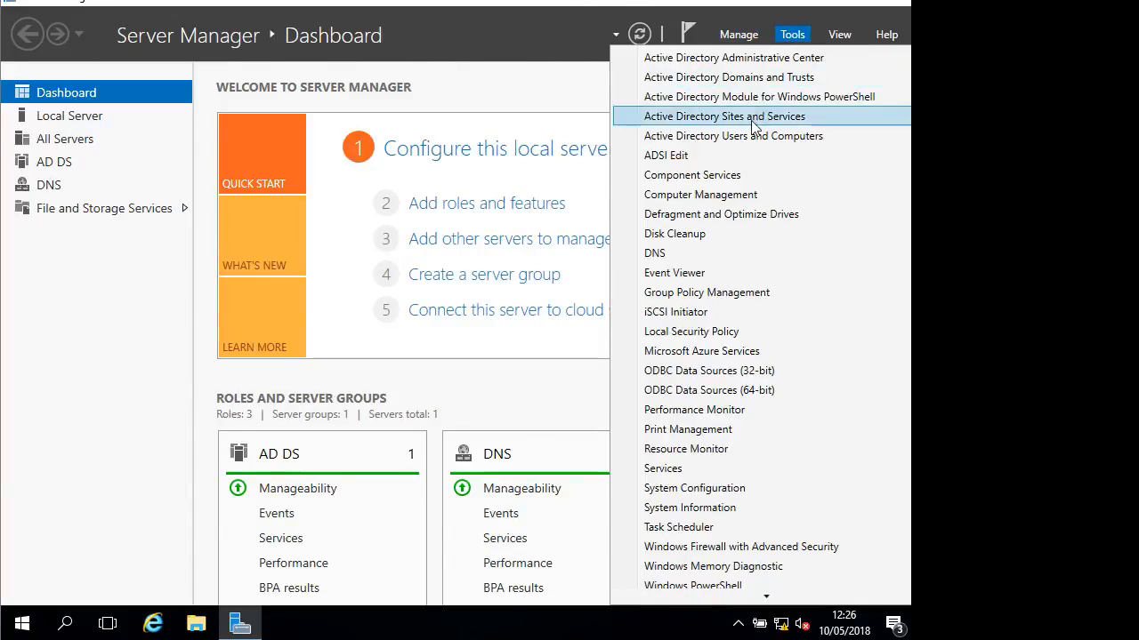
left_click(704, 142)
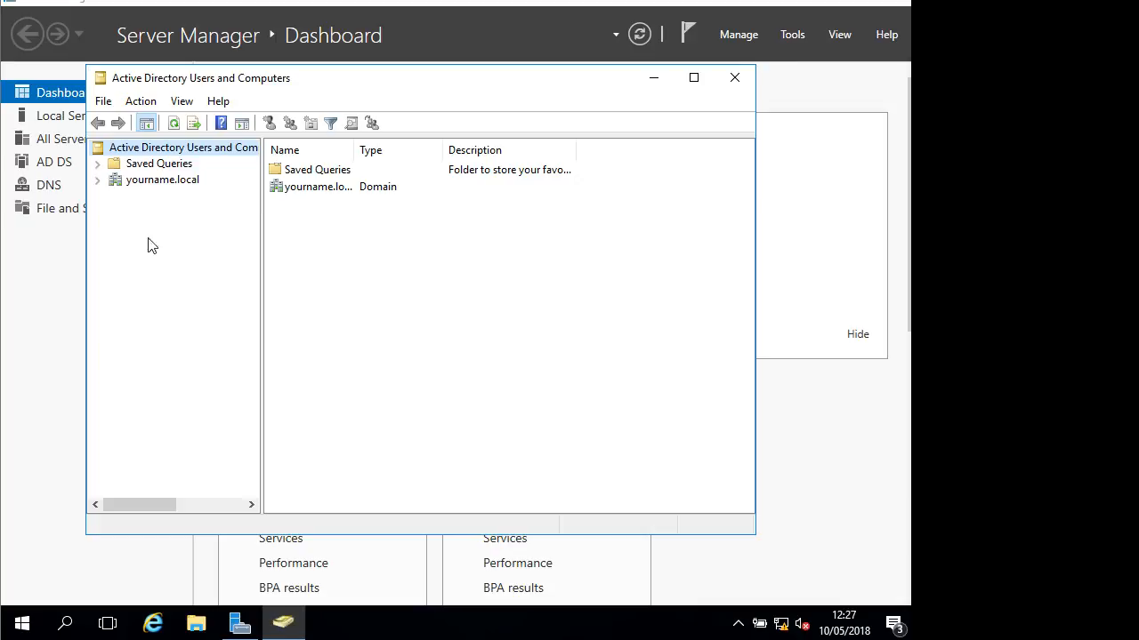
Expand yourname.local, view Builtin, and widen the Name column and the console window
left_click(97, 179)
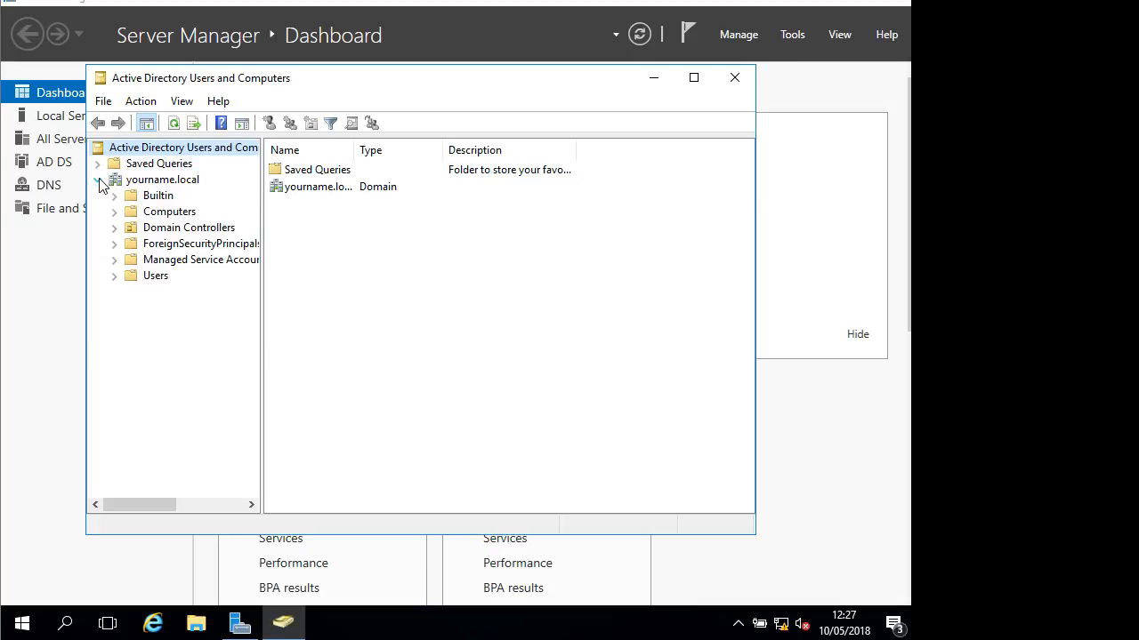
left_click(151, 195)
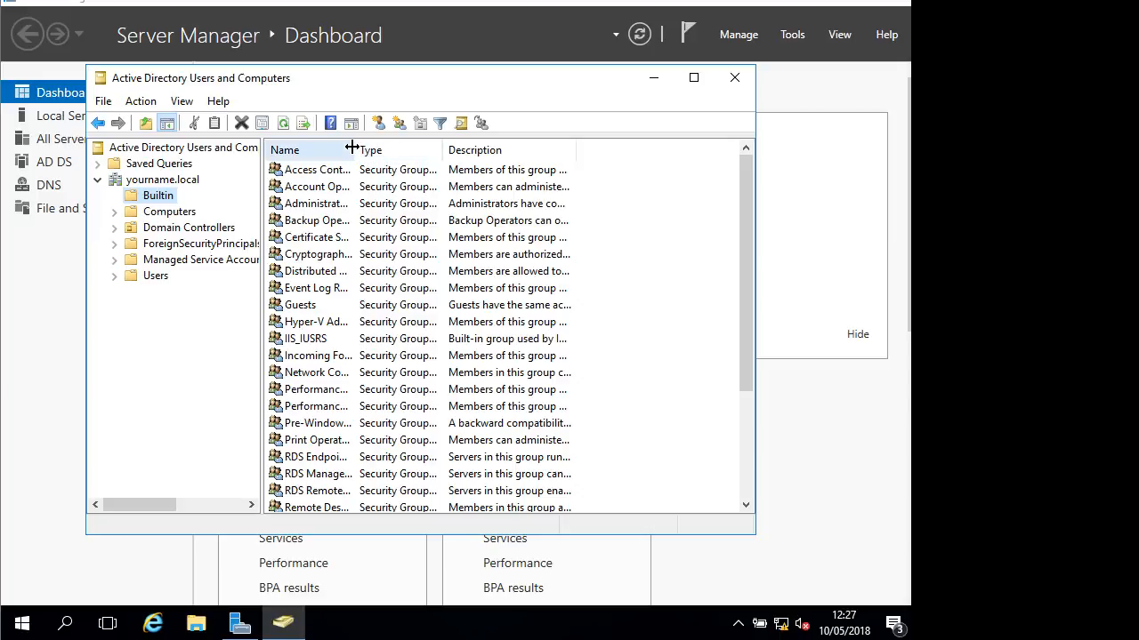
left_click_drag(354, 149, 448, 149)
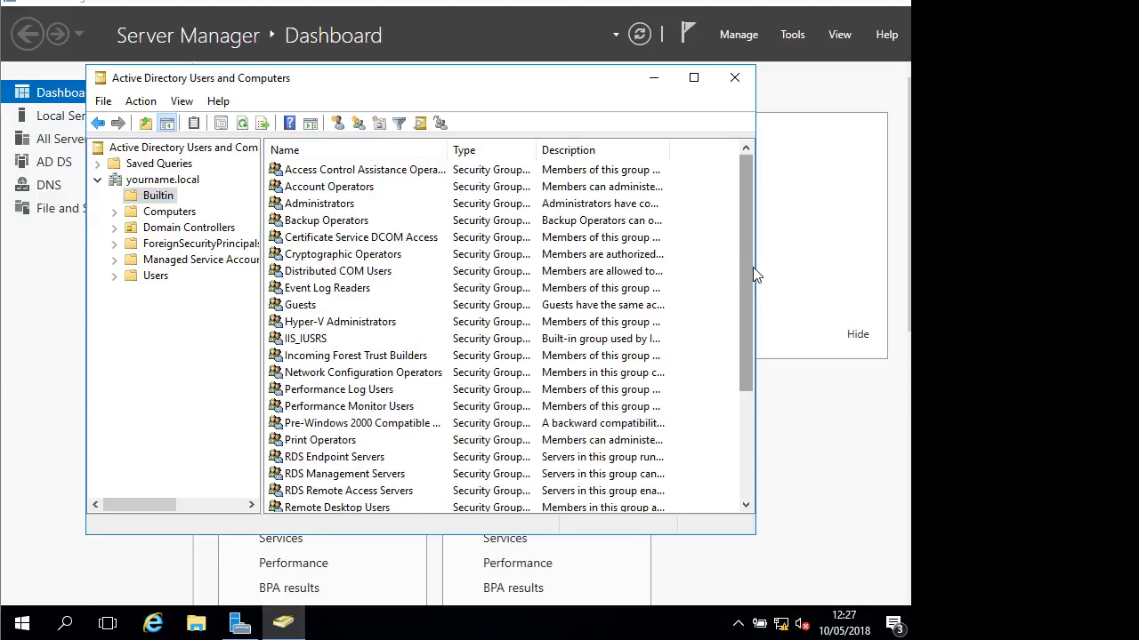
left_click_drag(755, 275, 849, 275)
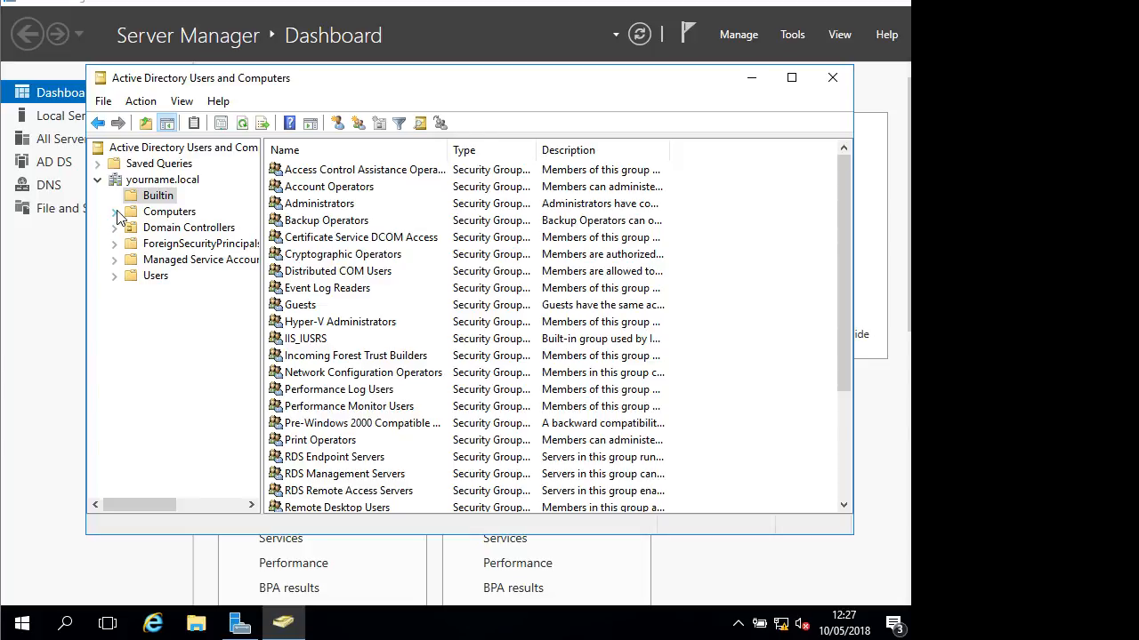
Browse Computers and Domain Controllers, then list Users with a wider Name column
left_click(169, 213)
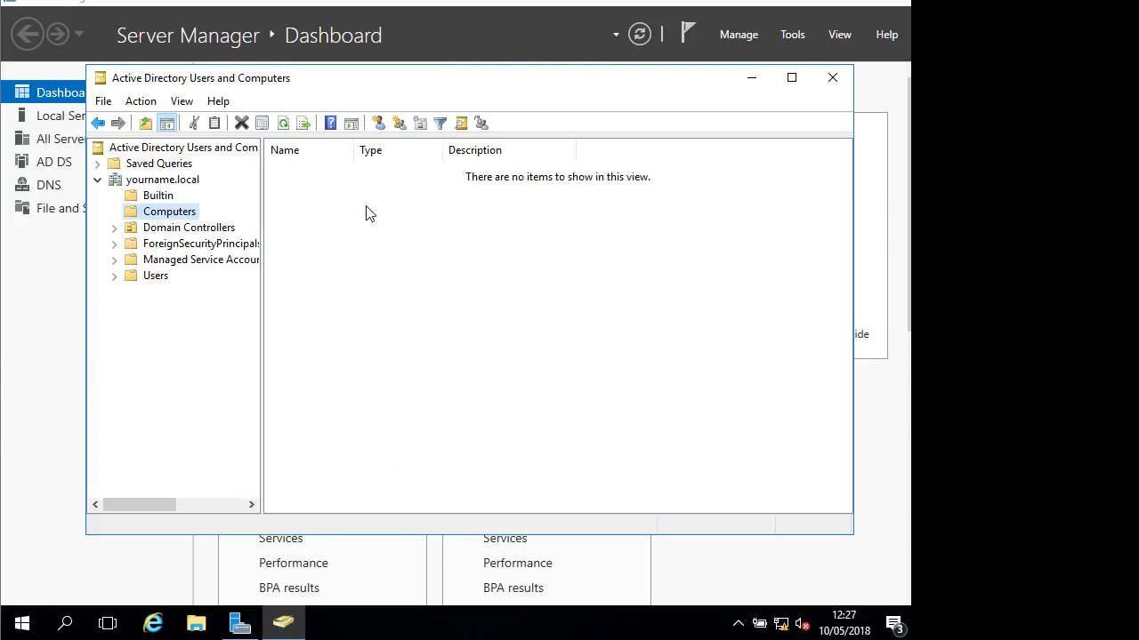
left_click(167, 230)
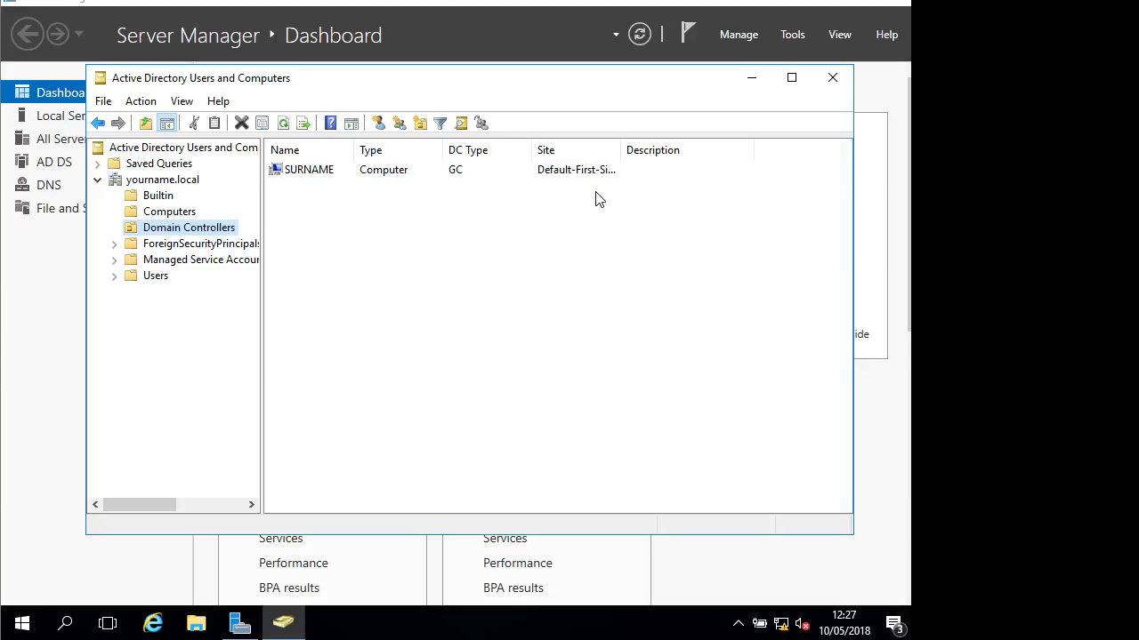
left_click(136, 278)
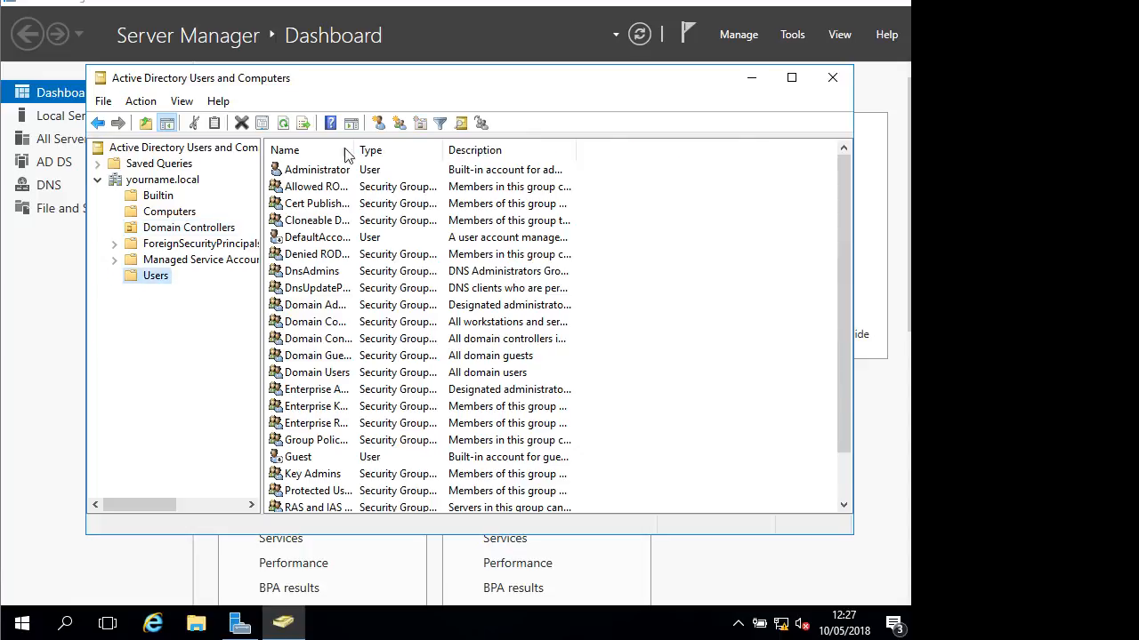
left_click_drag(357, 145, 445, 146)
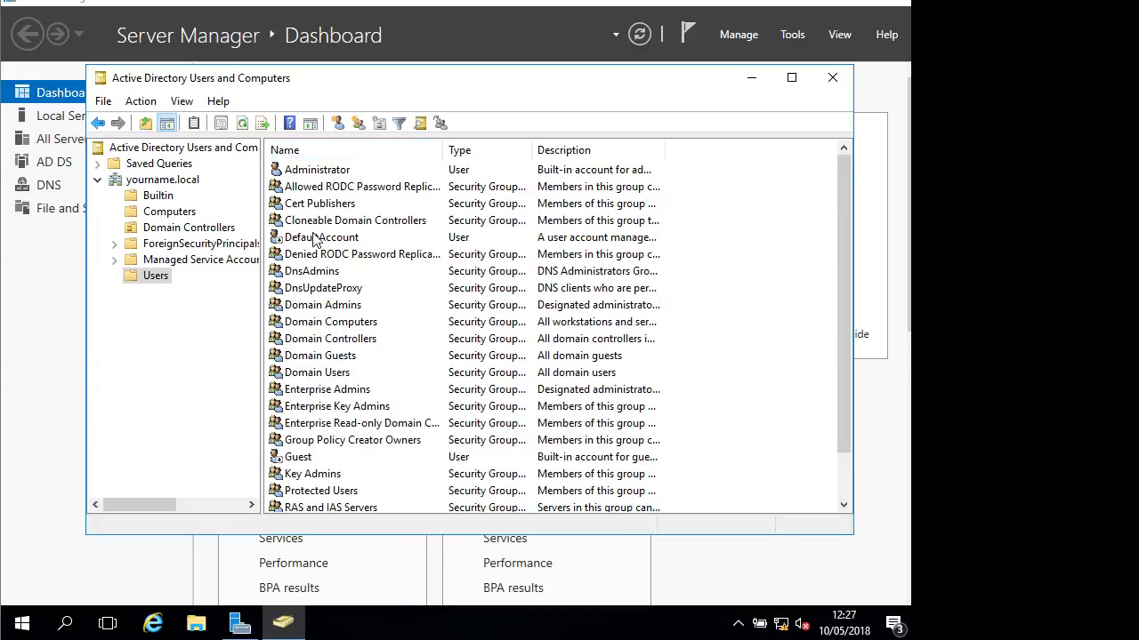
left_click(319, 170)
scroll(322, 383, "down", 1)
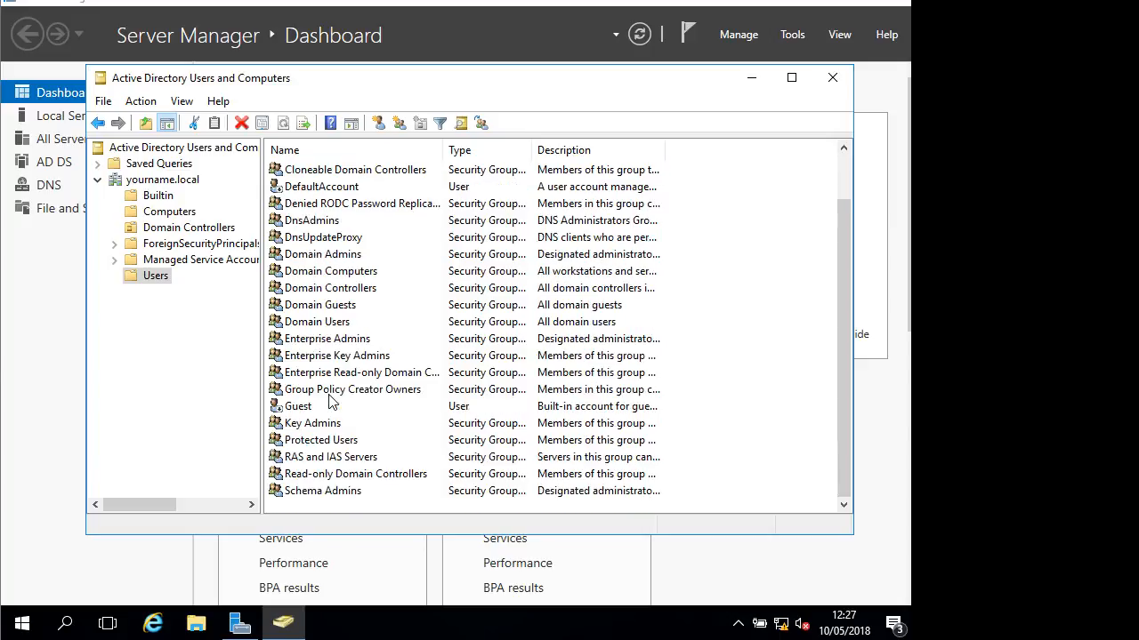
scroll(383, 231, "up", 1)
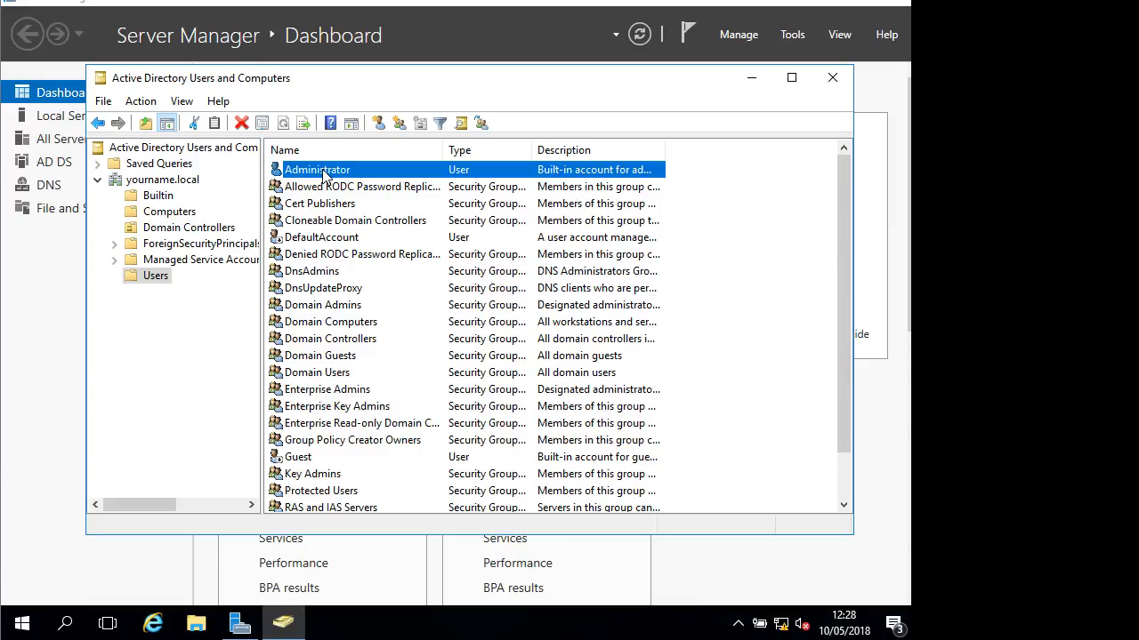
Copy Administrator into a new user, entering president as the name and logon name
right_click(325, 176)
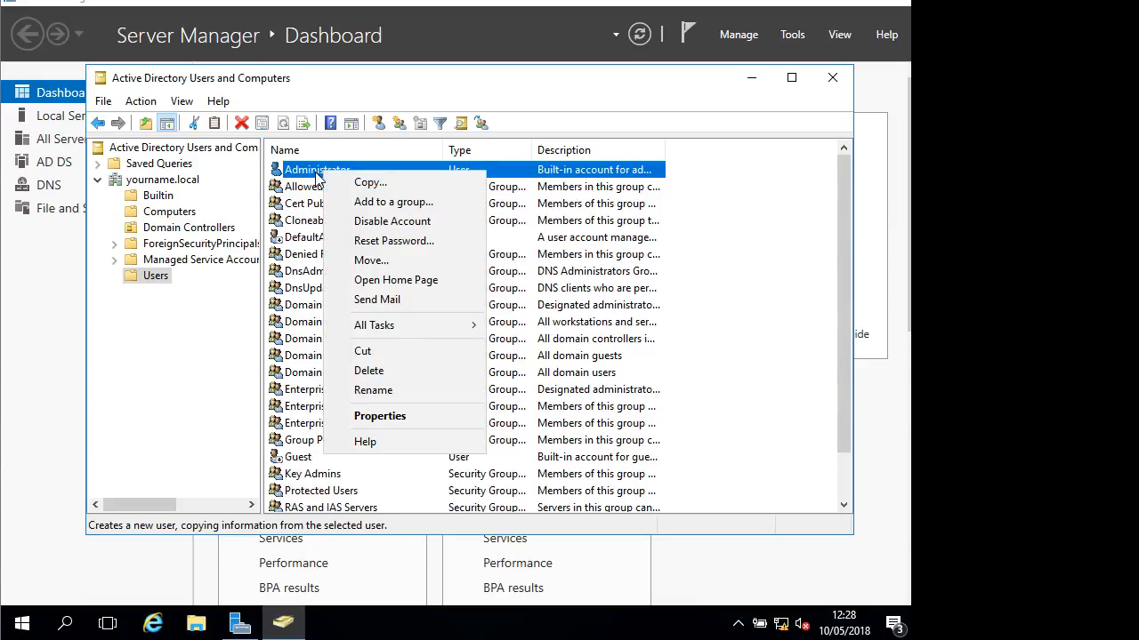
left_click(372, 183)
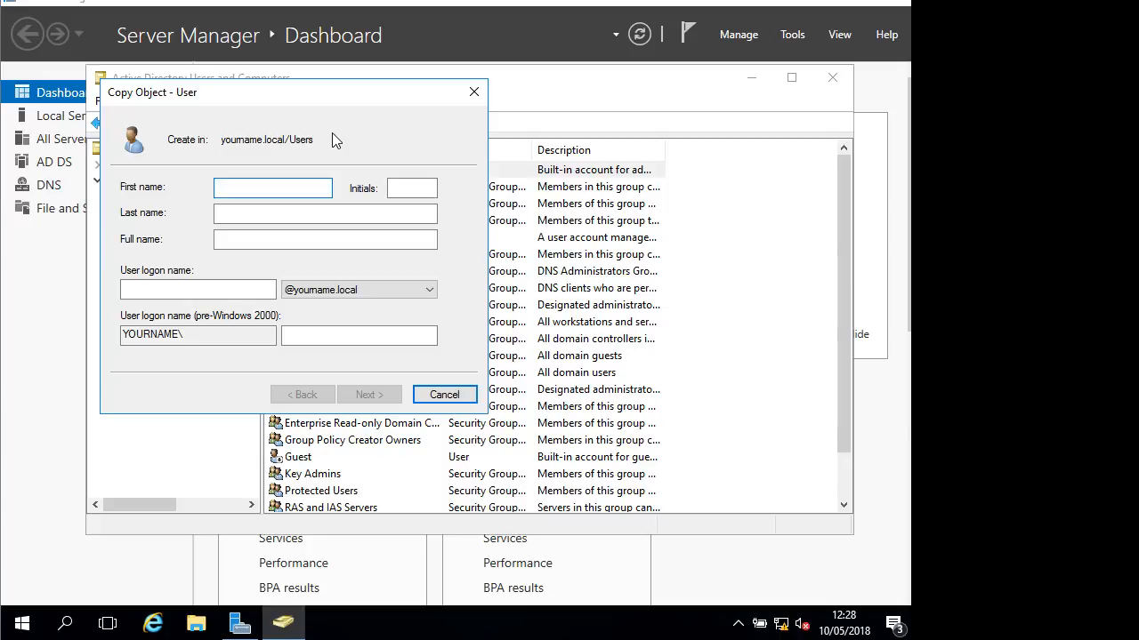
type("president")
left_click_drag(356, 89, 497, 185)
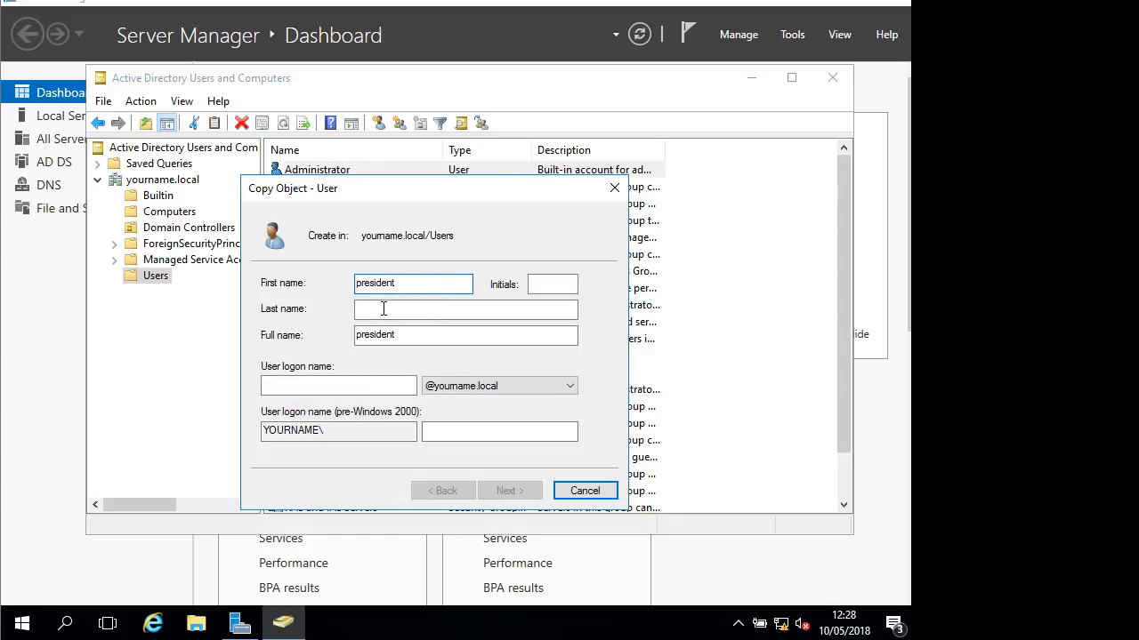
left_click(347, 384)
type("president")
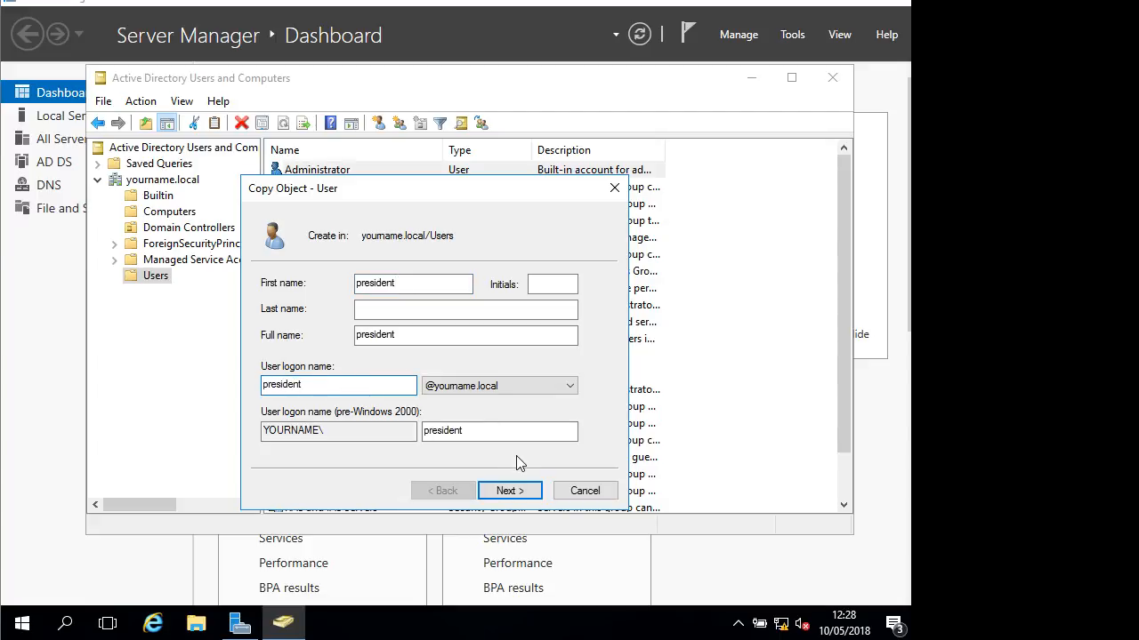
Set and confirm president's never-expiring password and finish creating the account
left_click(534, 487)
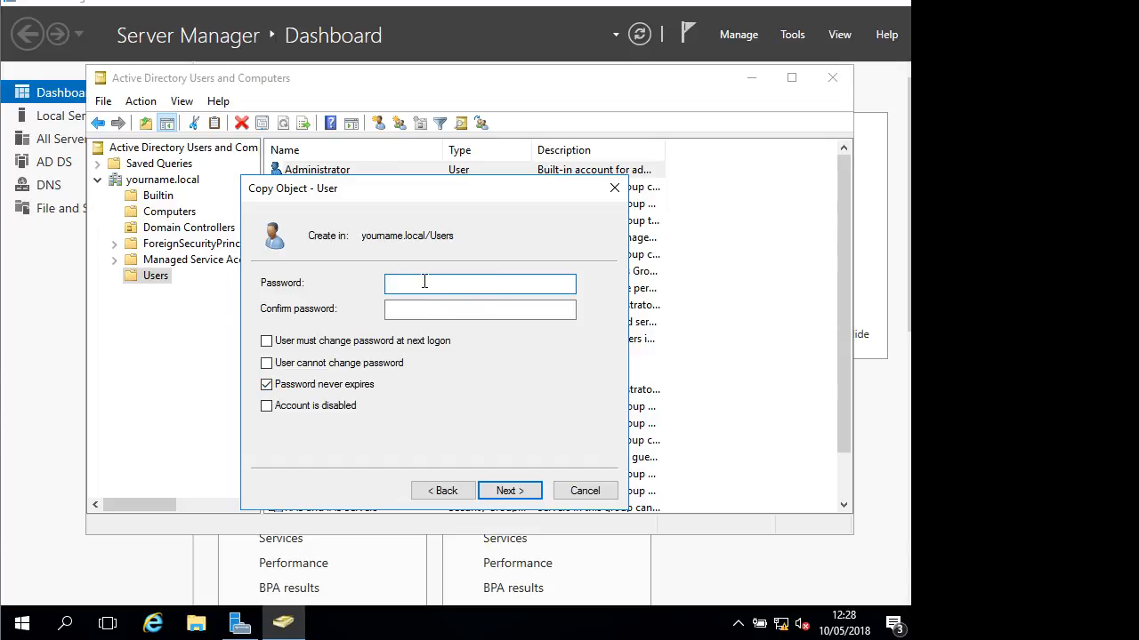
type("••••••")
key("Tab")
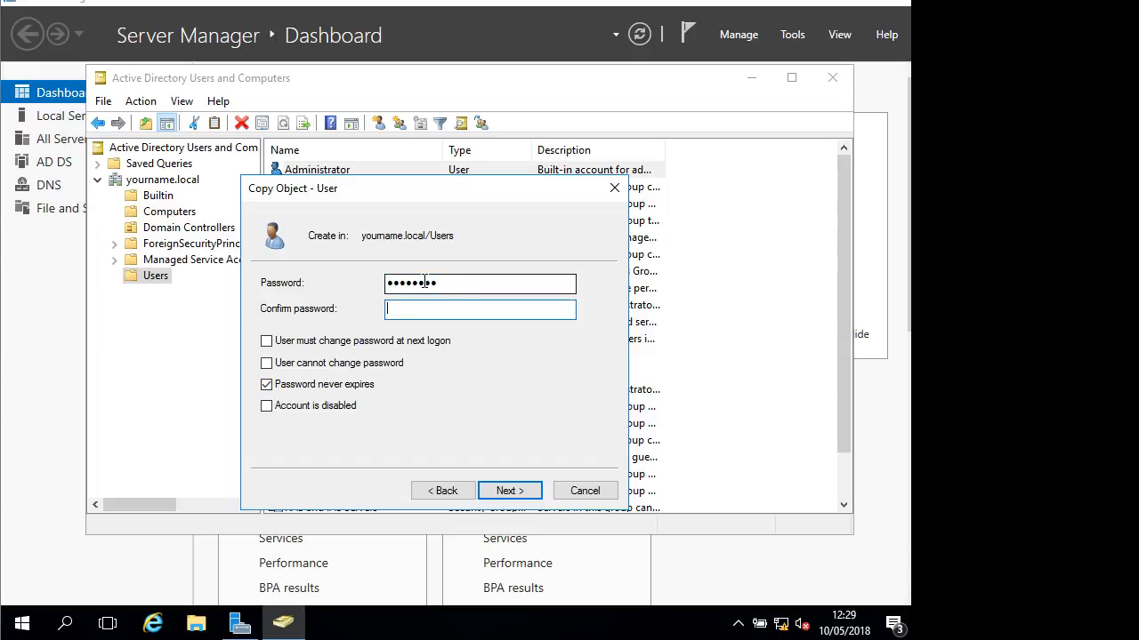
type("••••••")
left_click(525, 496)
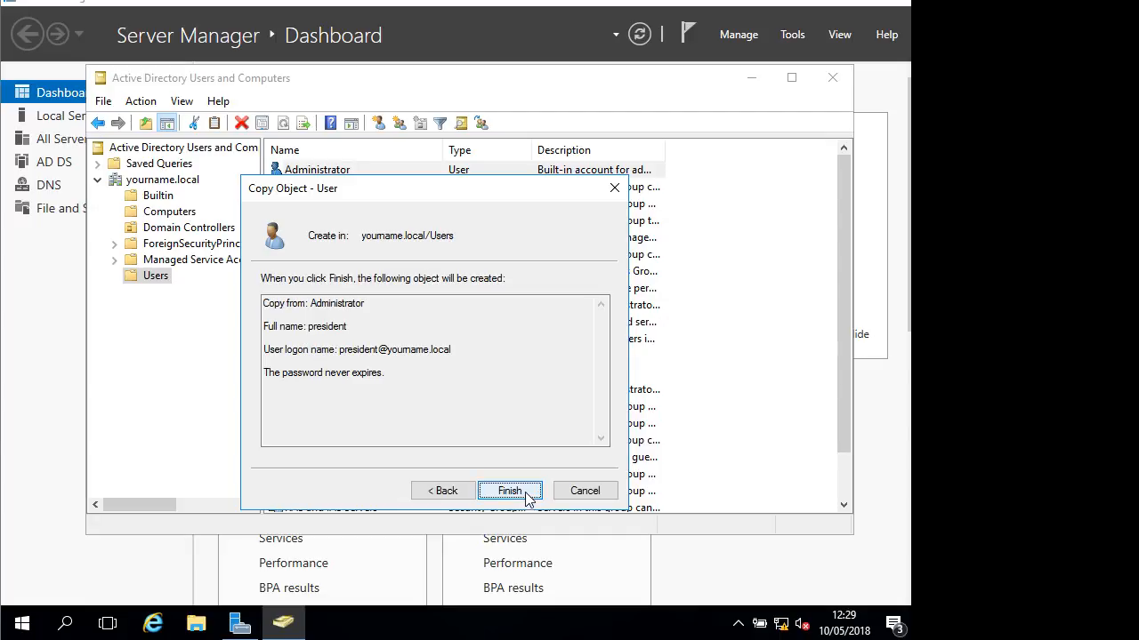
left_click(525, 491)
Widen the Users list's Description column and select the new president account
scroll(393, 378, "down", 2)
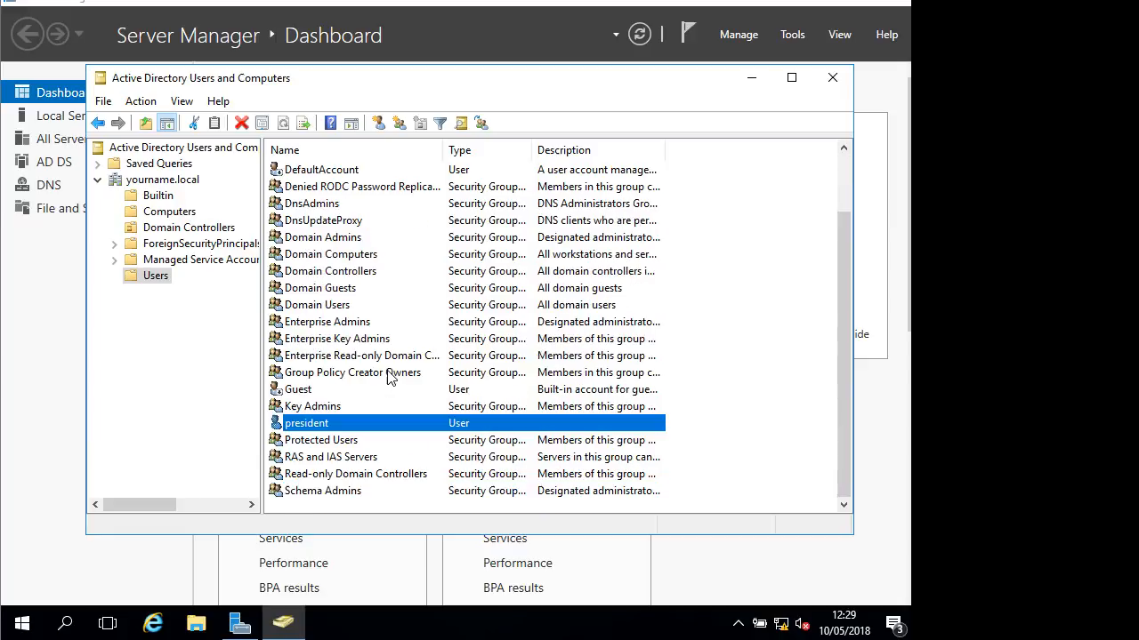
scroll(398, 363, "up", 2)
left_click(336, 171)
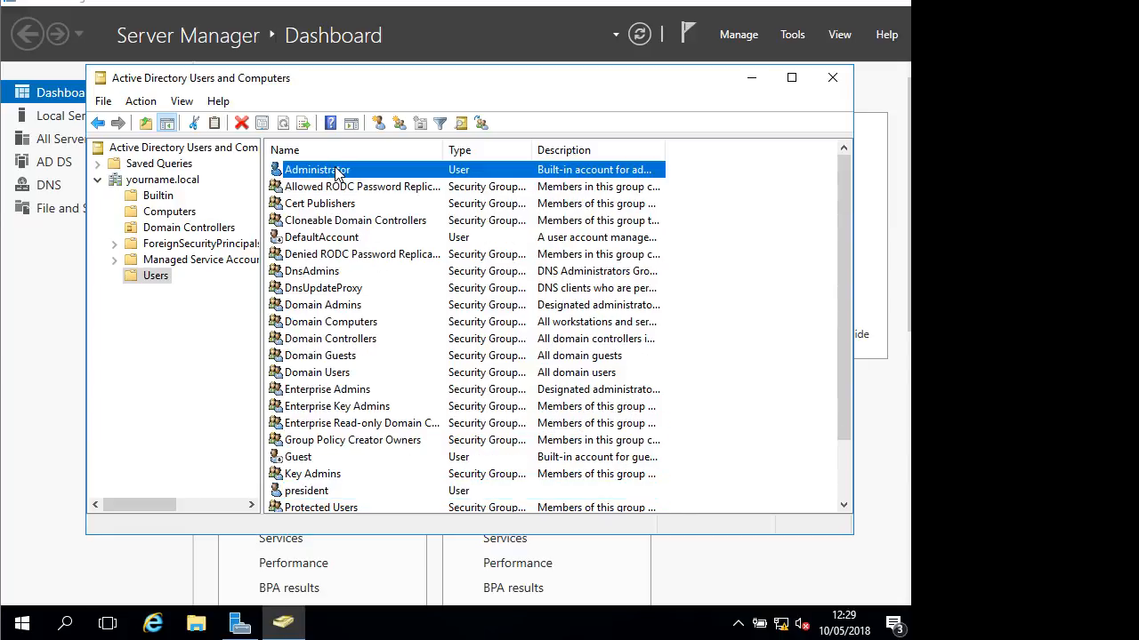
right_click(337, 171)
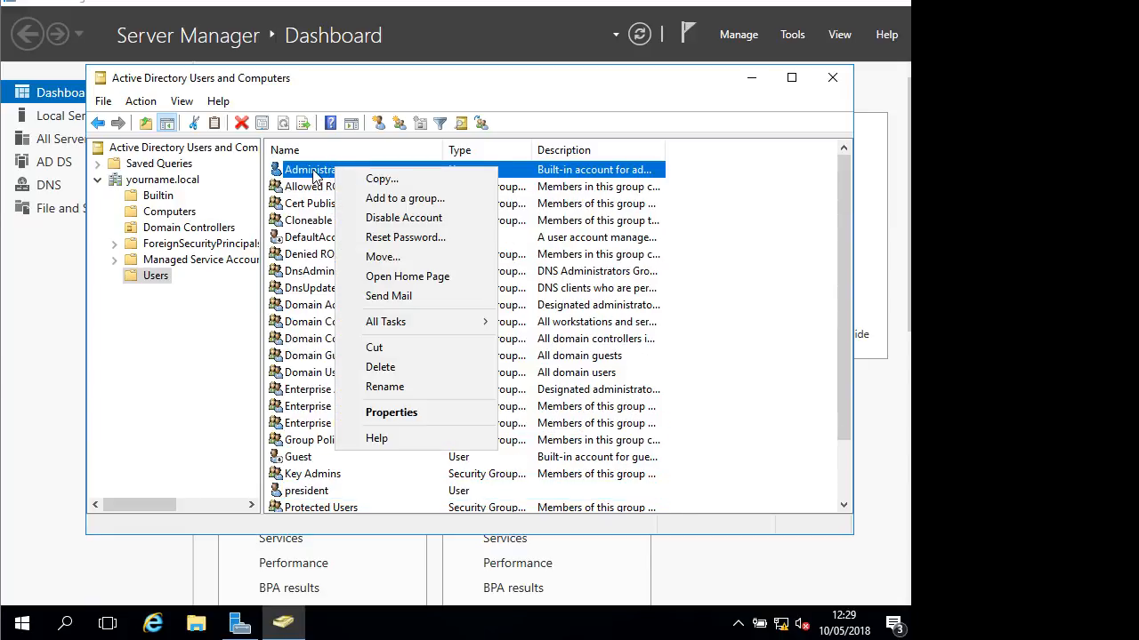
left_click(561, 98)
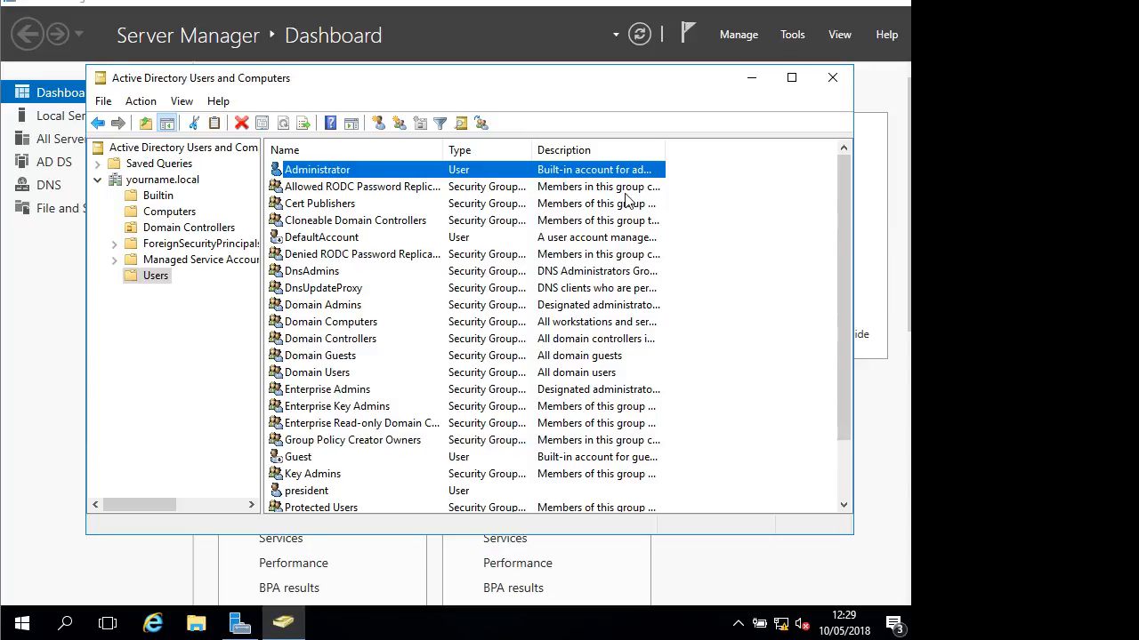
left_click_drag(664, 149, 756, 153)
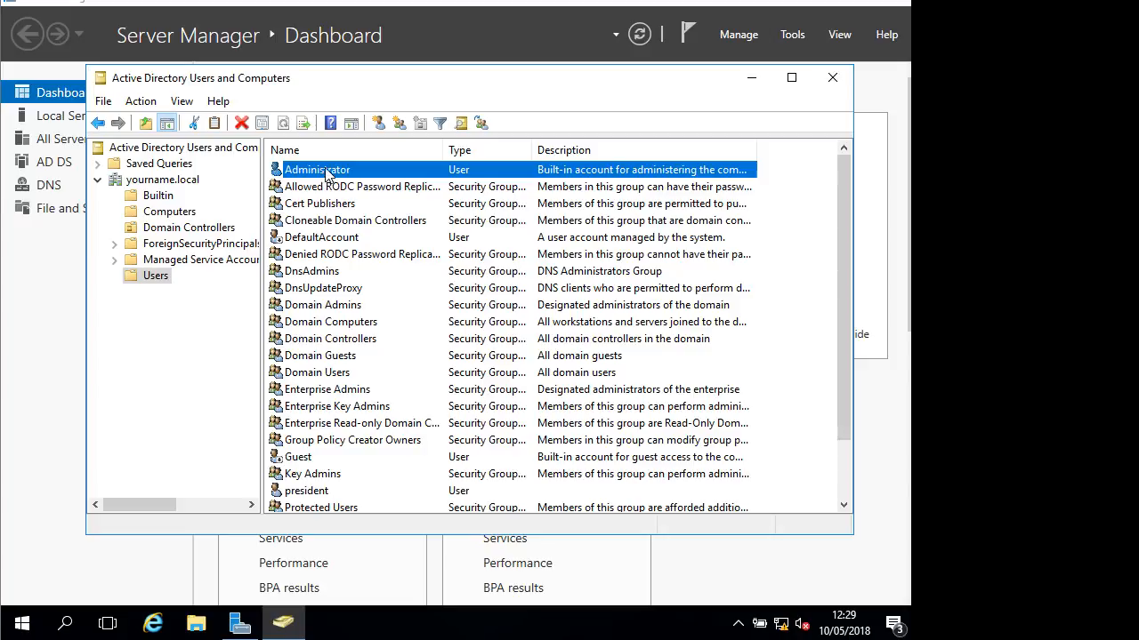
scroll(455, 363, "down", 2)
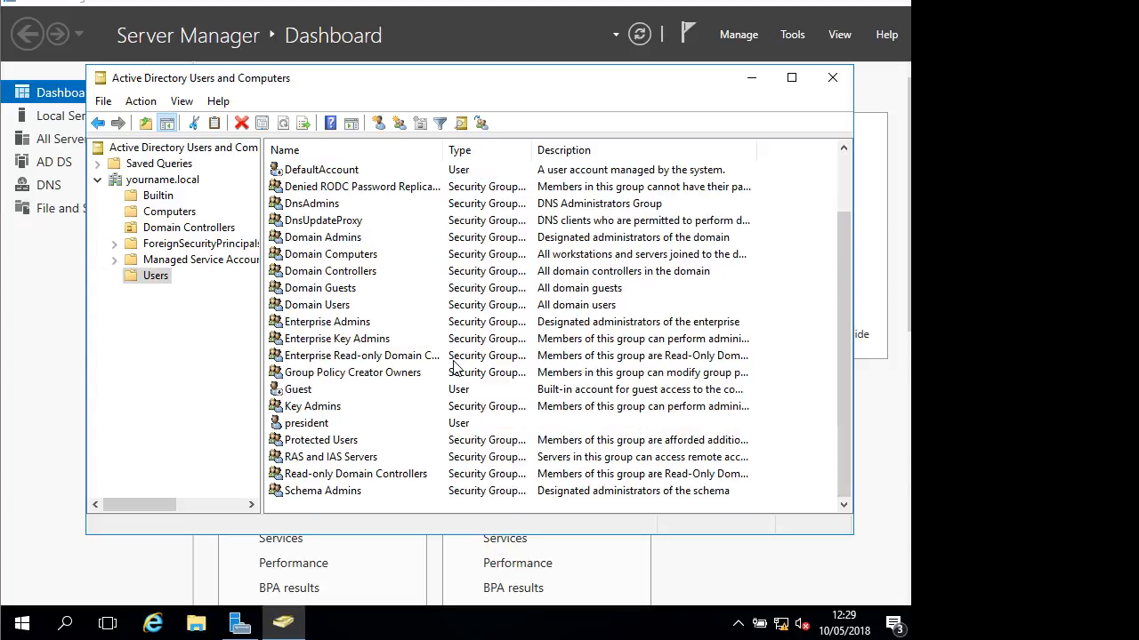
left_click(322, 425)
scroll(349, 262, "up", 2)
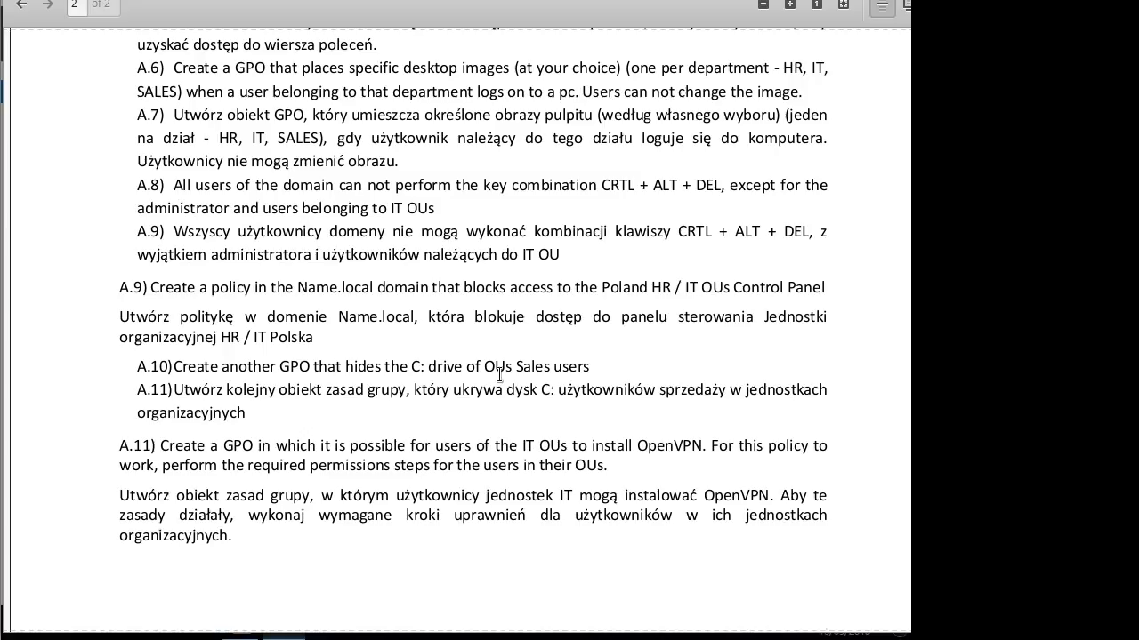
Scroll the assignment PDF to page 1's OU and GPO diagram and task 1
scroll(533, 281, "up", 15)
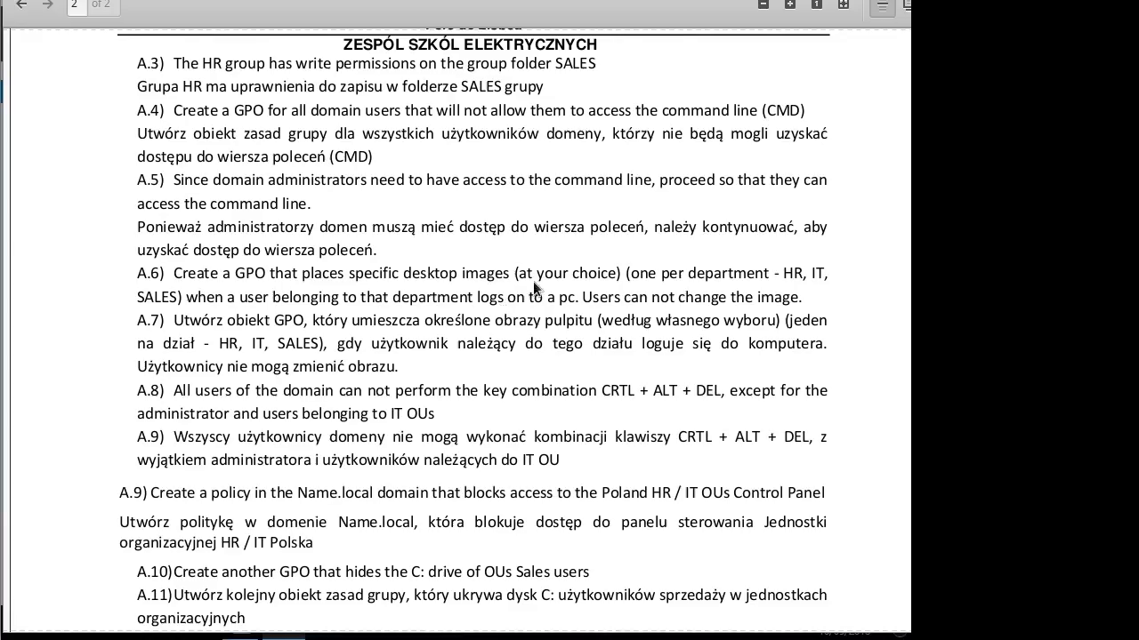
scroll(534, 286, "up", 5)
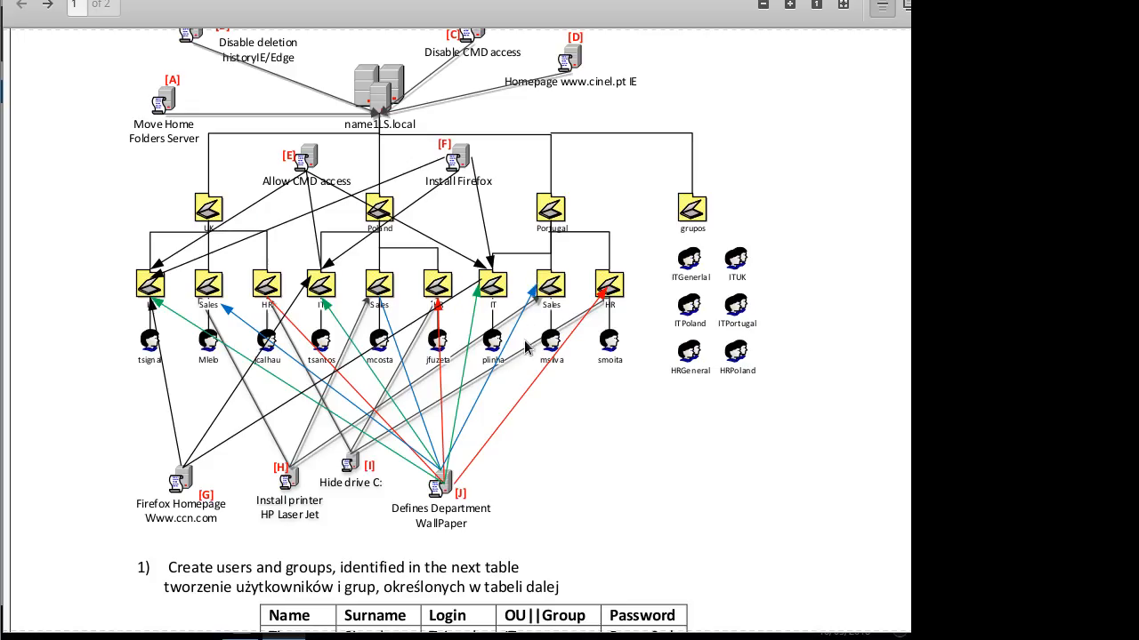
scroll(373, 351, "down", 4)
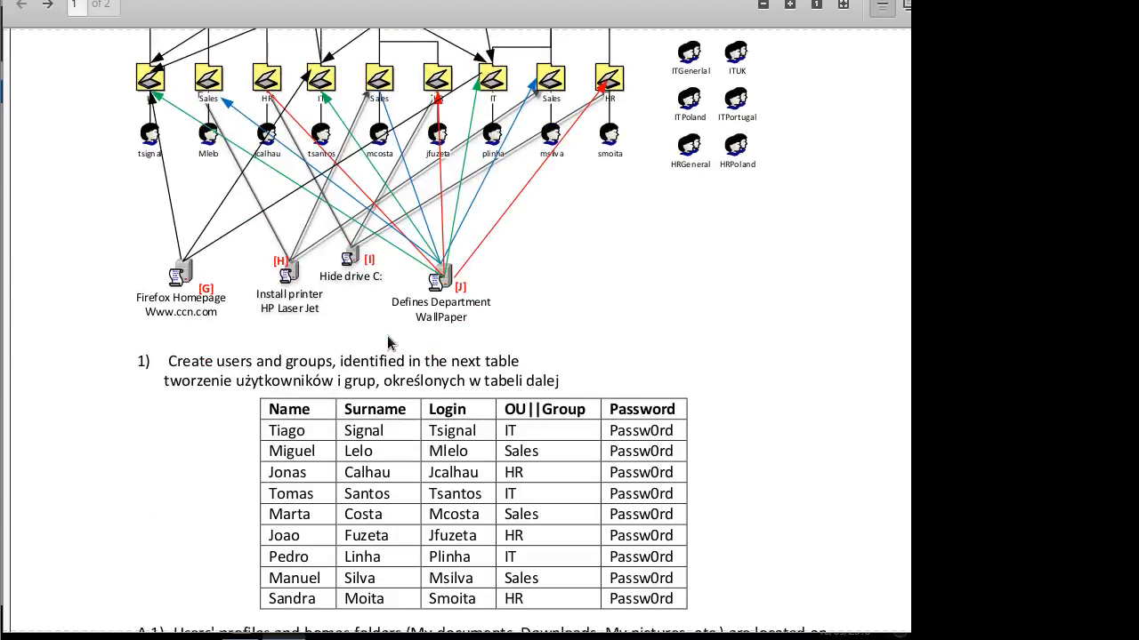
scroll(414, 365, "down", 1)
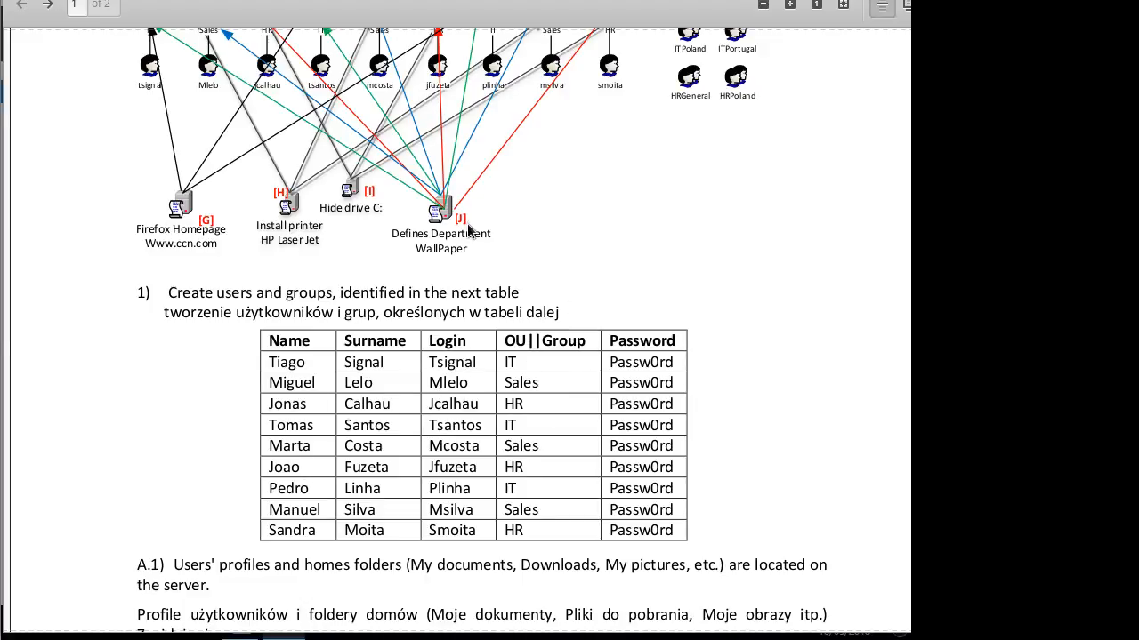
scroll(540, 265, "up", 3)
scroll(540, 265, "up", 3)
scroll(558, 355, "up", 2)
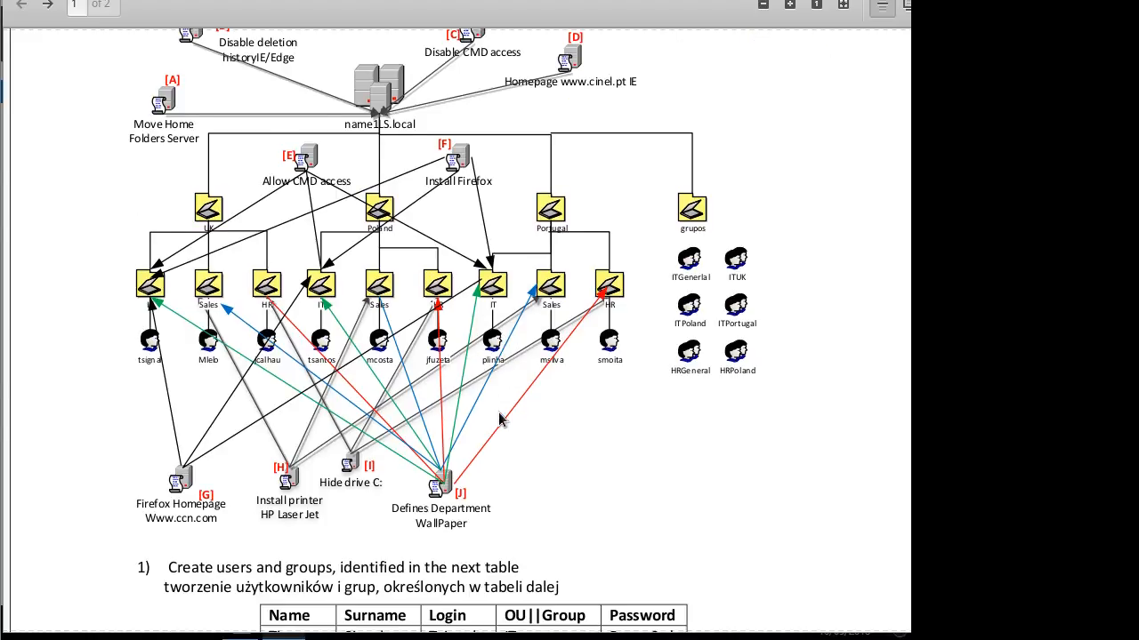
scroll(498, 418, "down", 1)
scroll(496, 399, "down", 3)
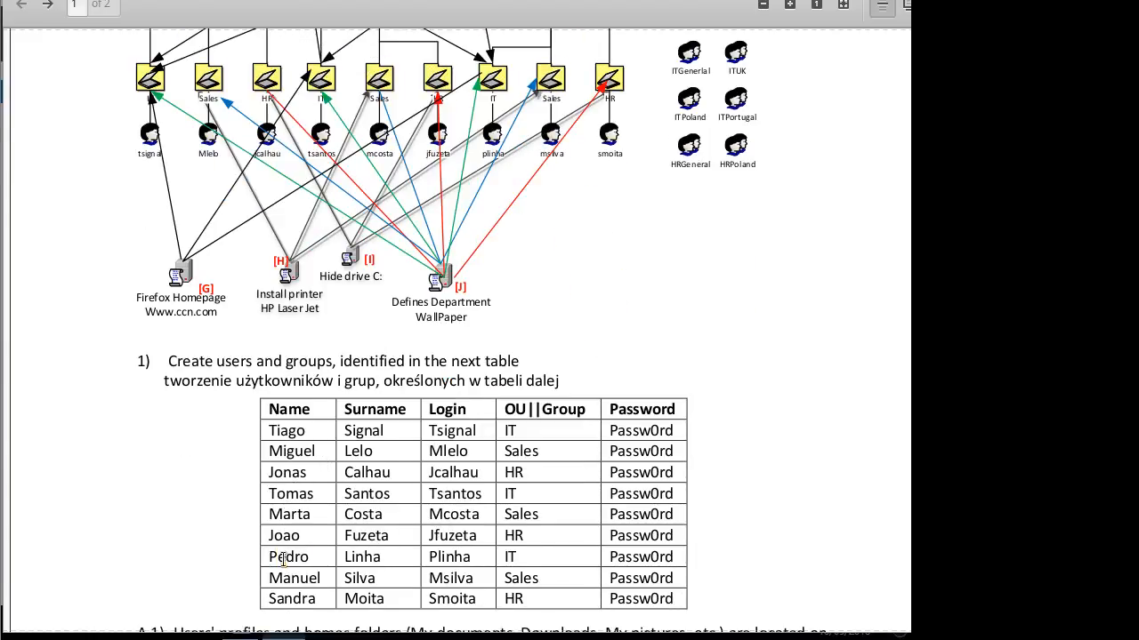
left_click_drag(278, 557, 410, 553)
left_click(428, 559)
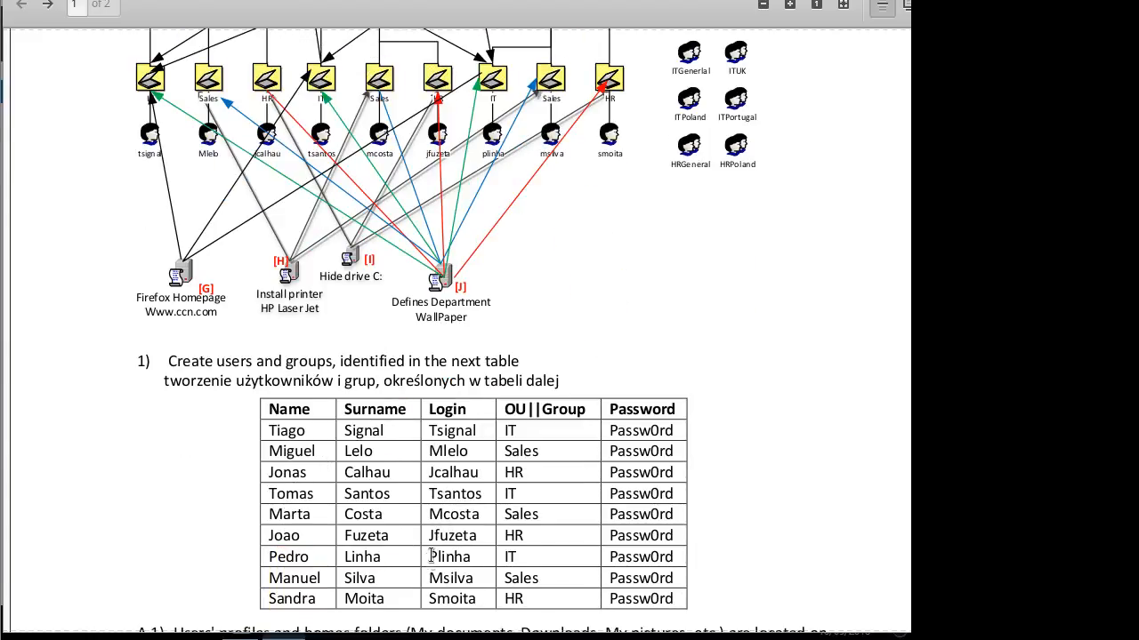
double_click(509, 557)
left_click(536, 543)
scroll(562, 233, "up", 3)
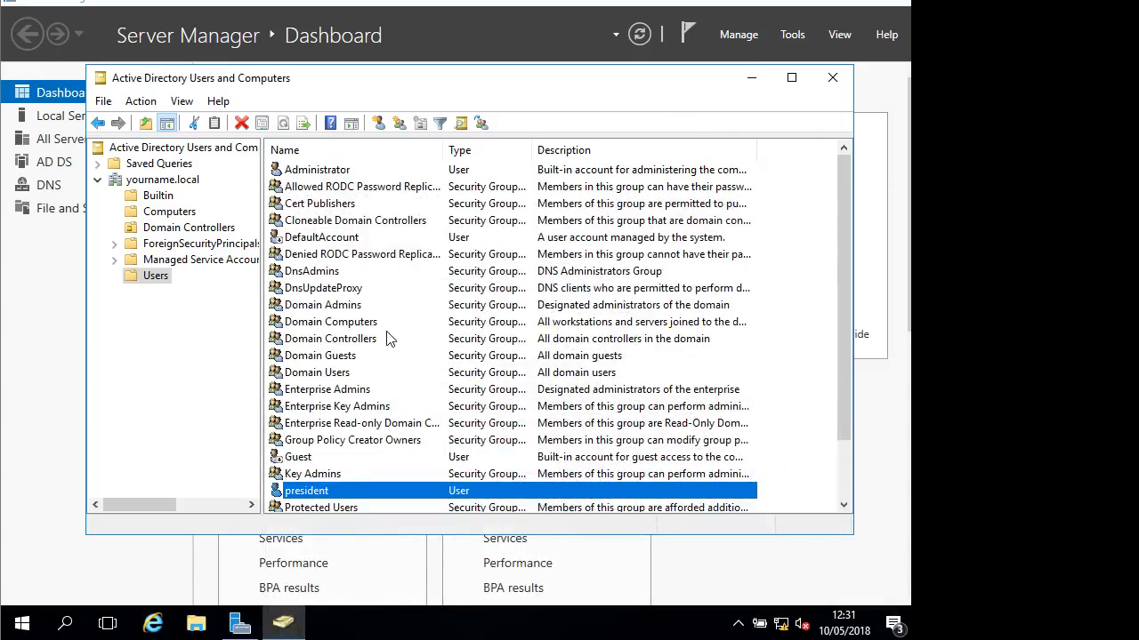
left_click(378, 124)
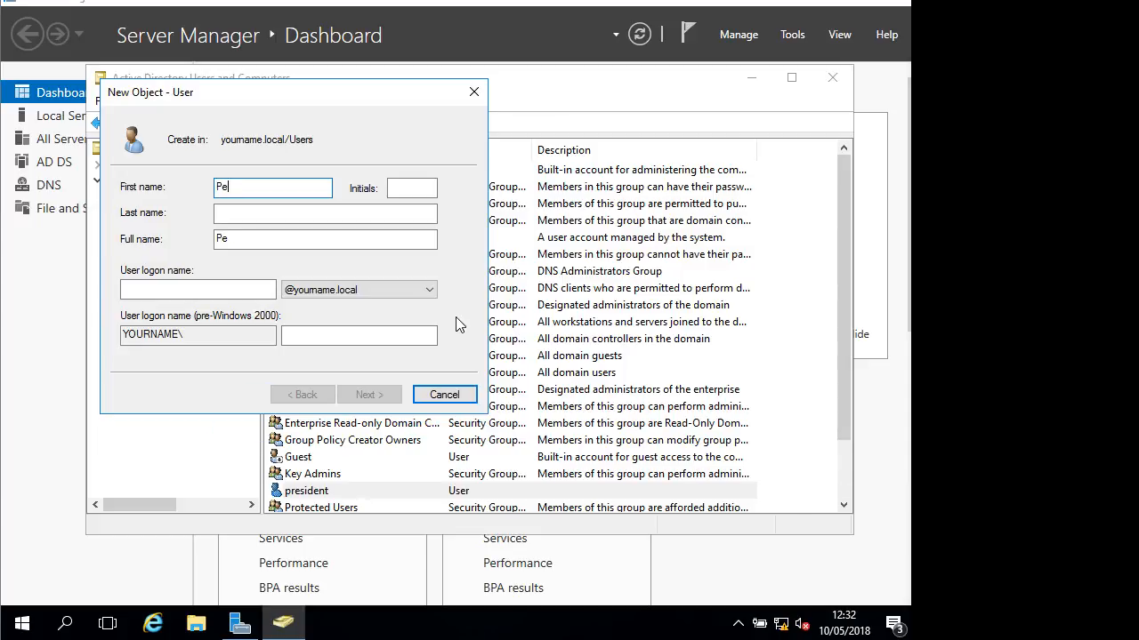
key("Tab")
key("Tab")
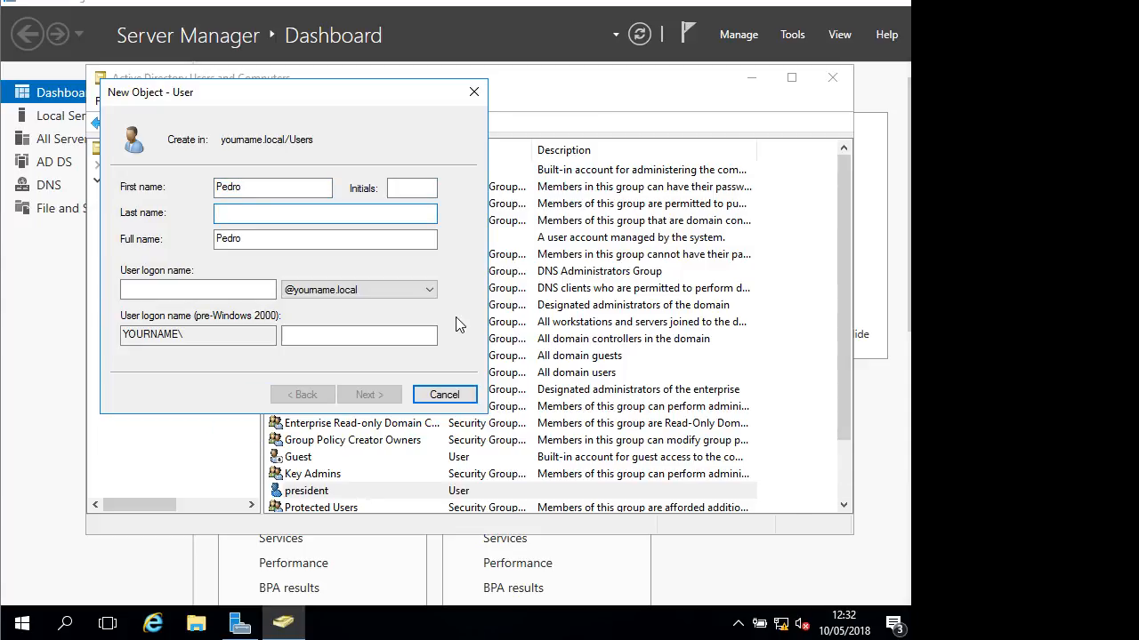
type("Linha")
left_click(172, 289)
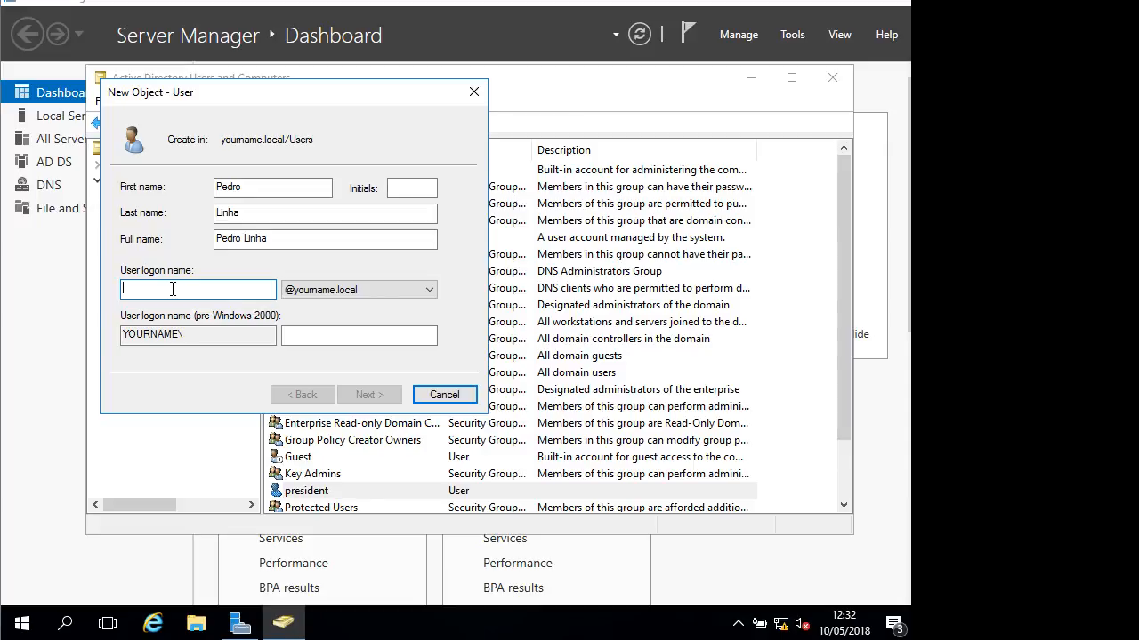
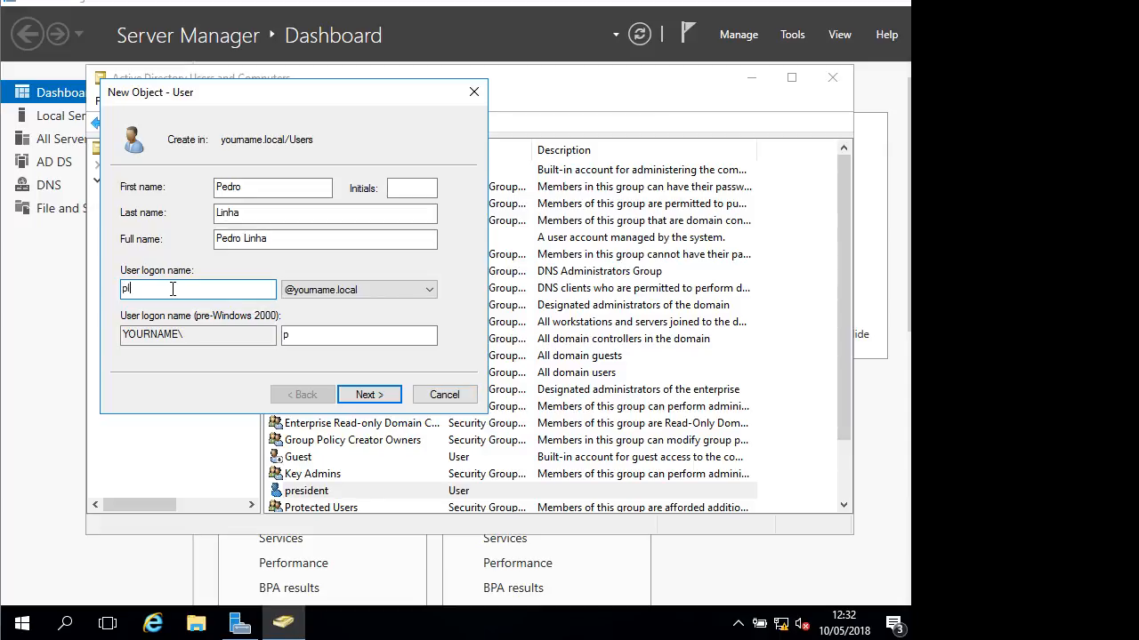
Tick Password never expires and enter Pedro's password, which fails to match
left_click(369, 395)
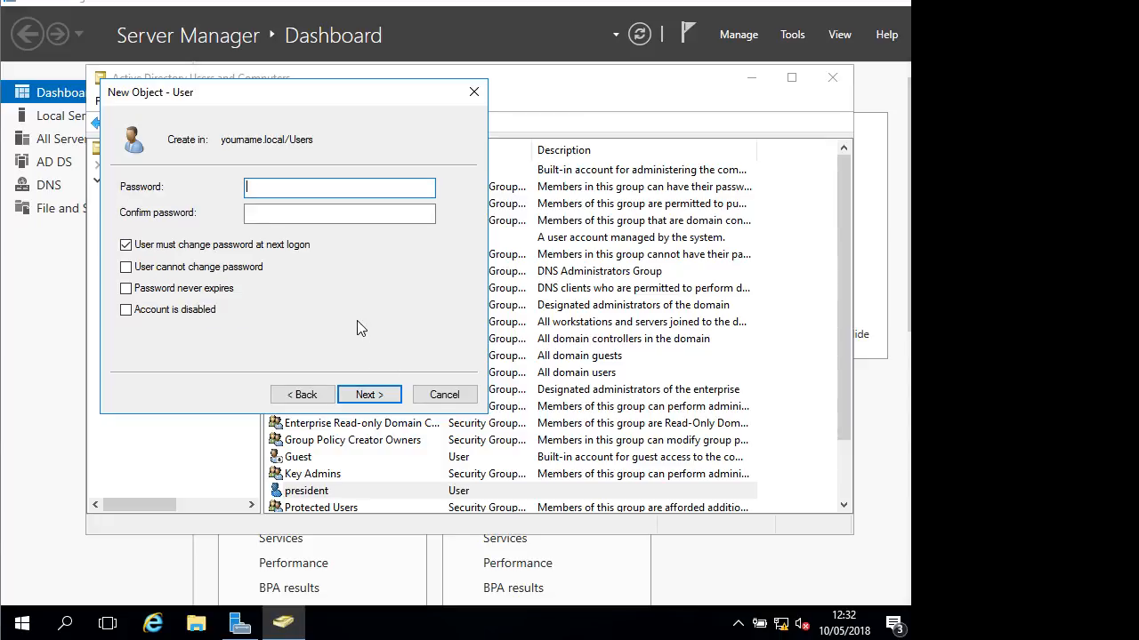
left_click(213, 289)
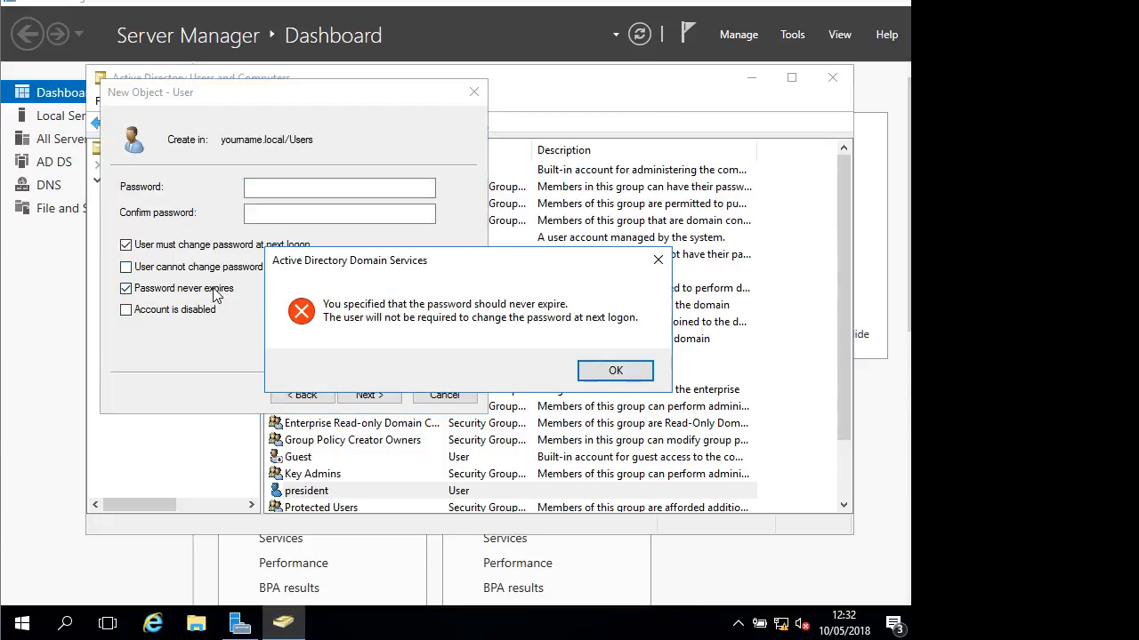
left_click(605, 377)
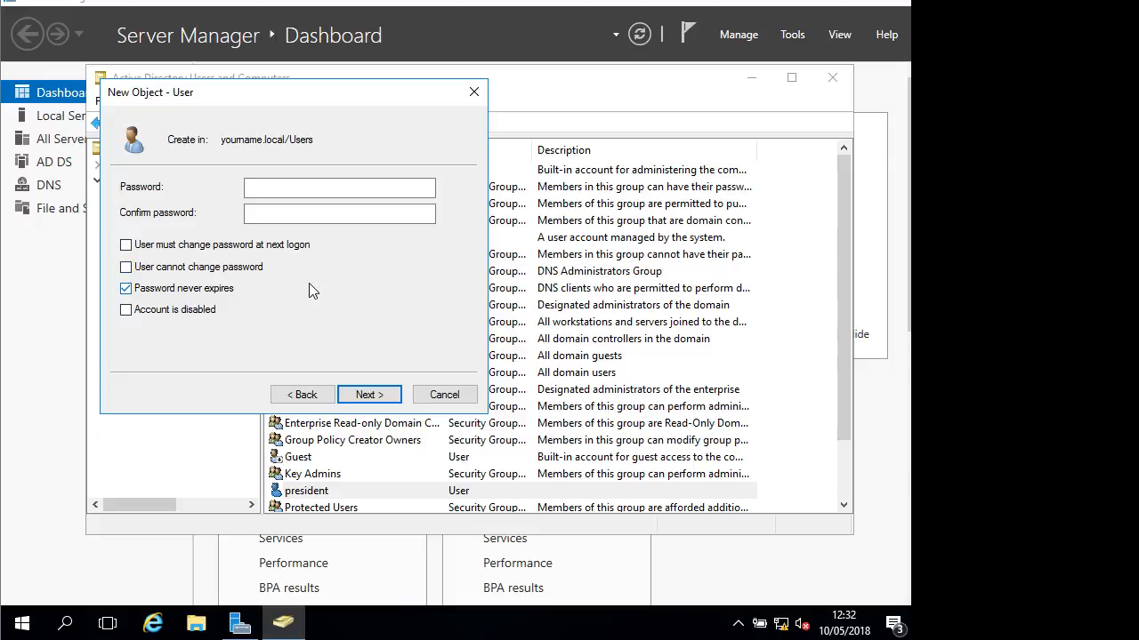
left_click(315, 188)
type("••••••••")
key("Tab")
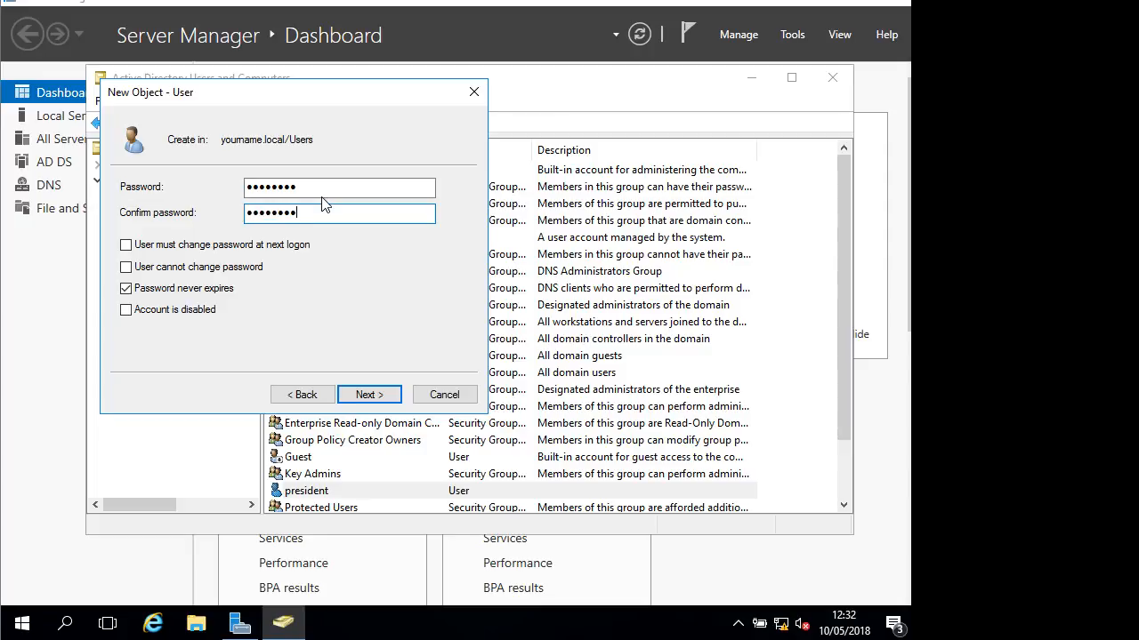
key("Return")
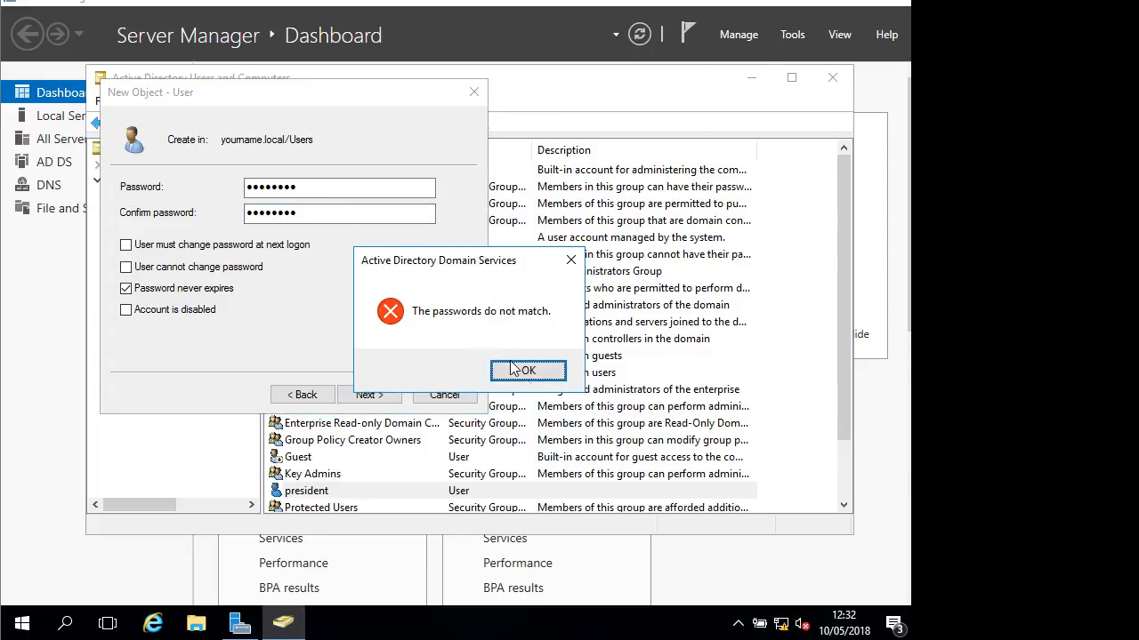
left_click(523, 369)
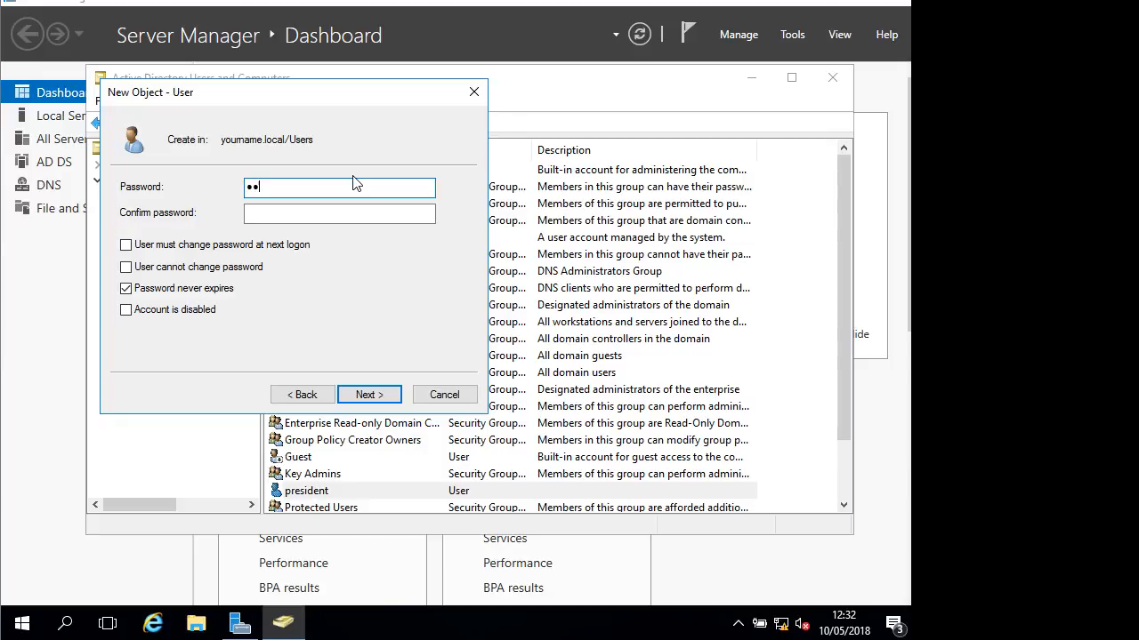
type("••••••••")
key("Tab")
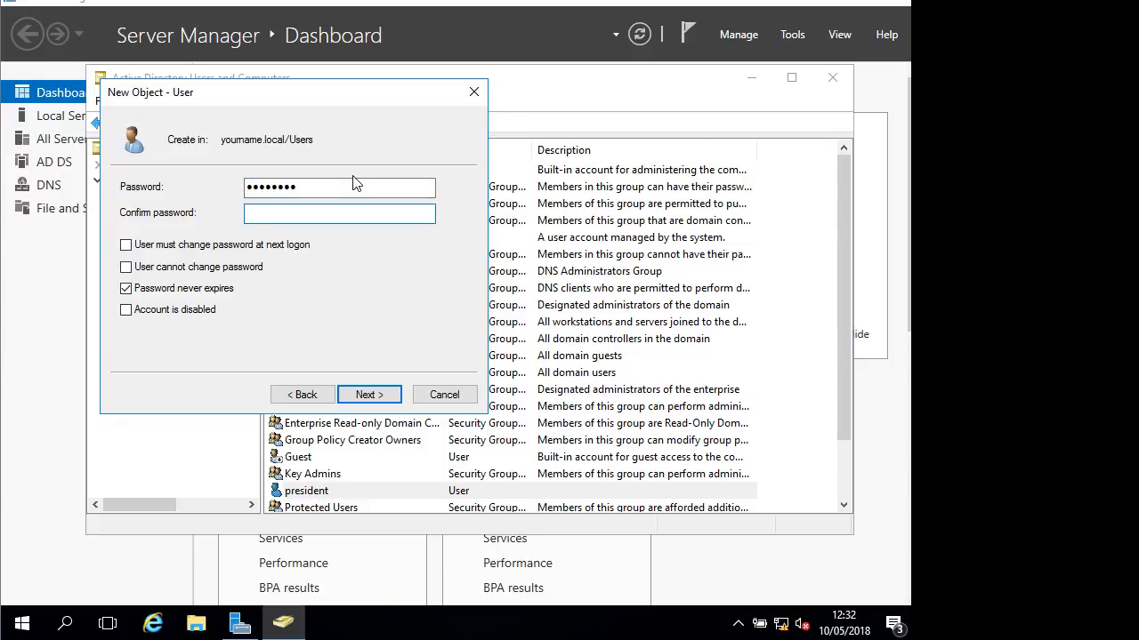
key("Return")
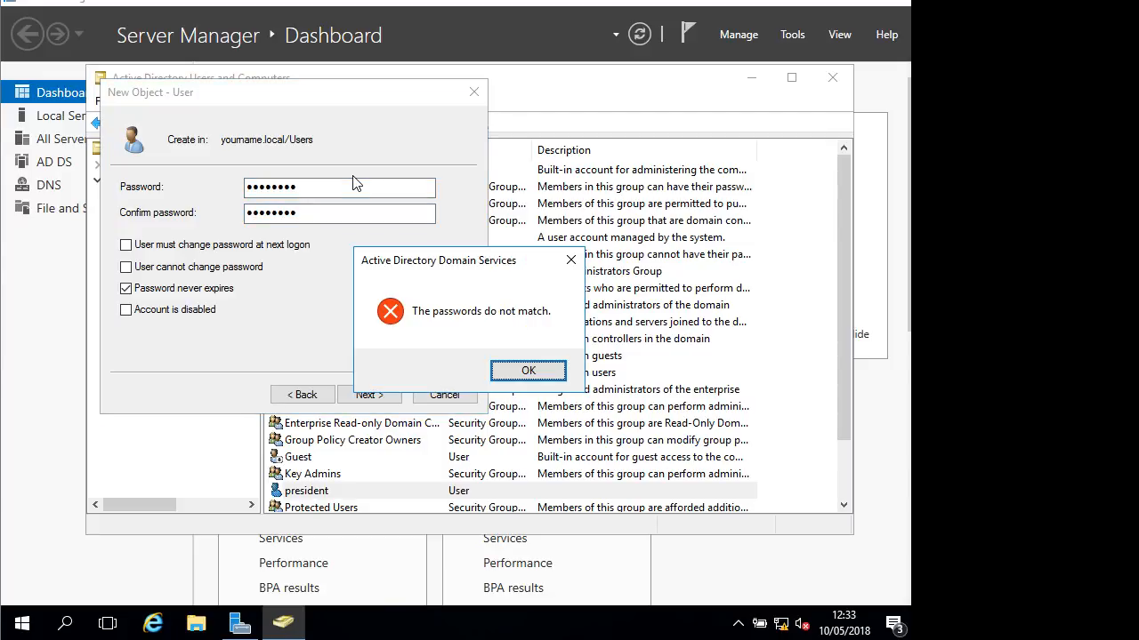
key("Return")
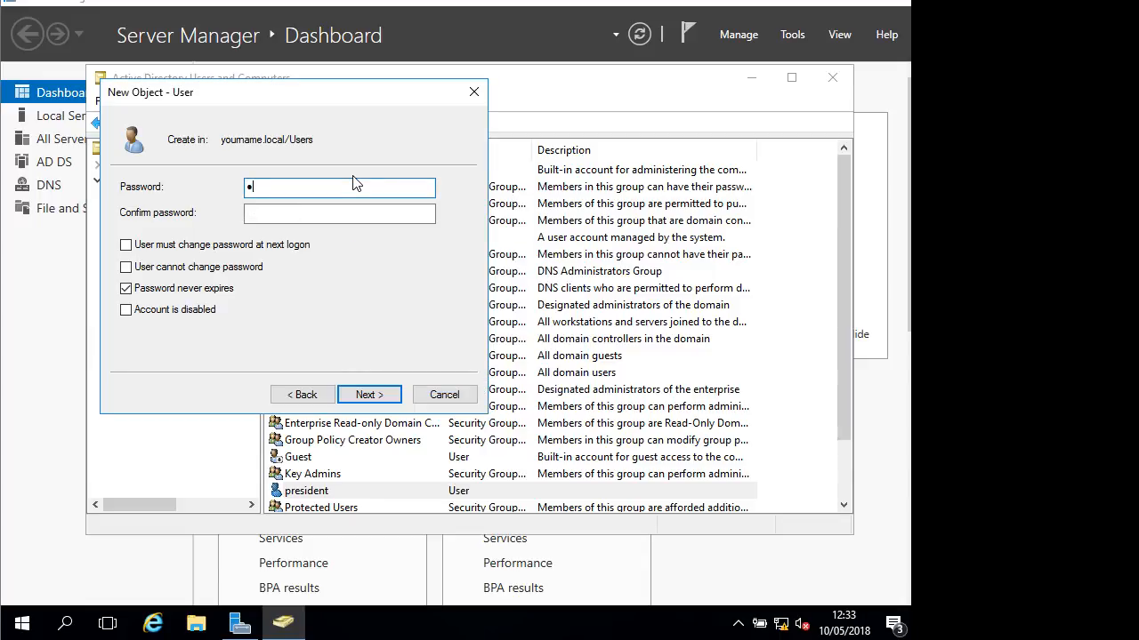
key("Tab")
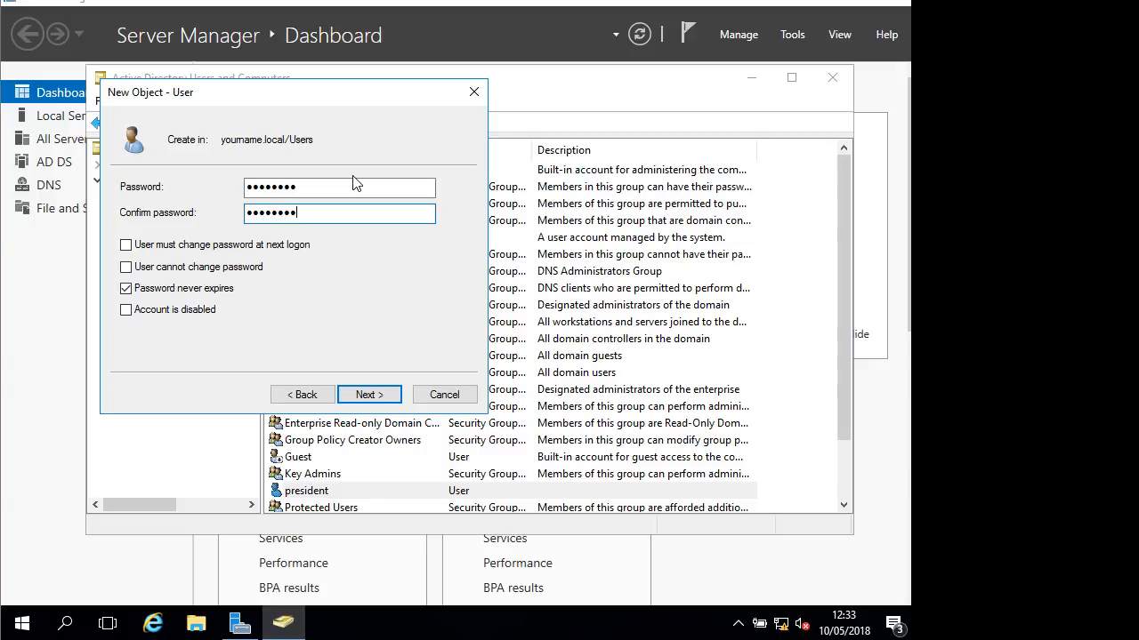
key("Return")
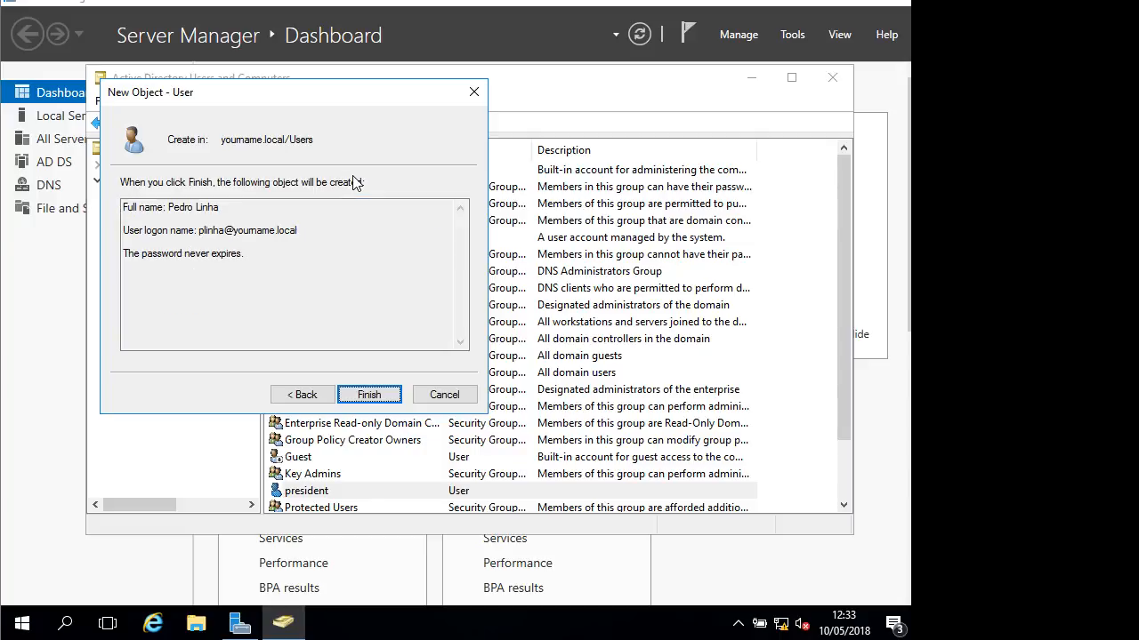
left_click(370, 394)
scroll(406, 350, "down", 2)
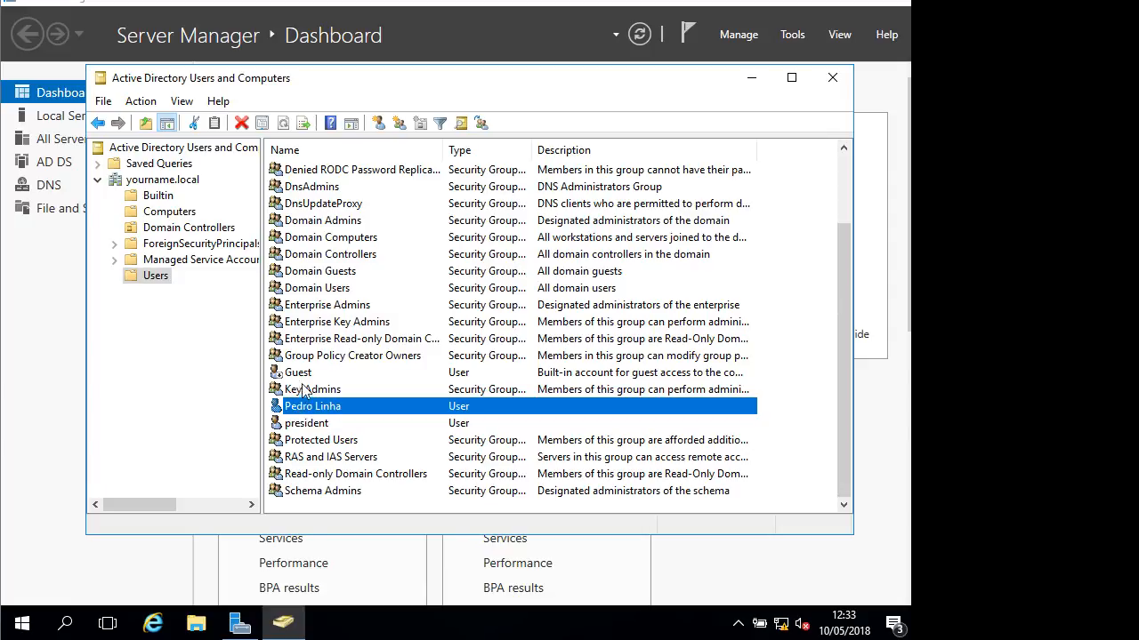
right_click(302, 409)
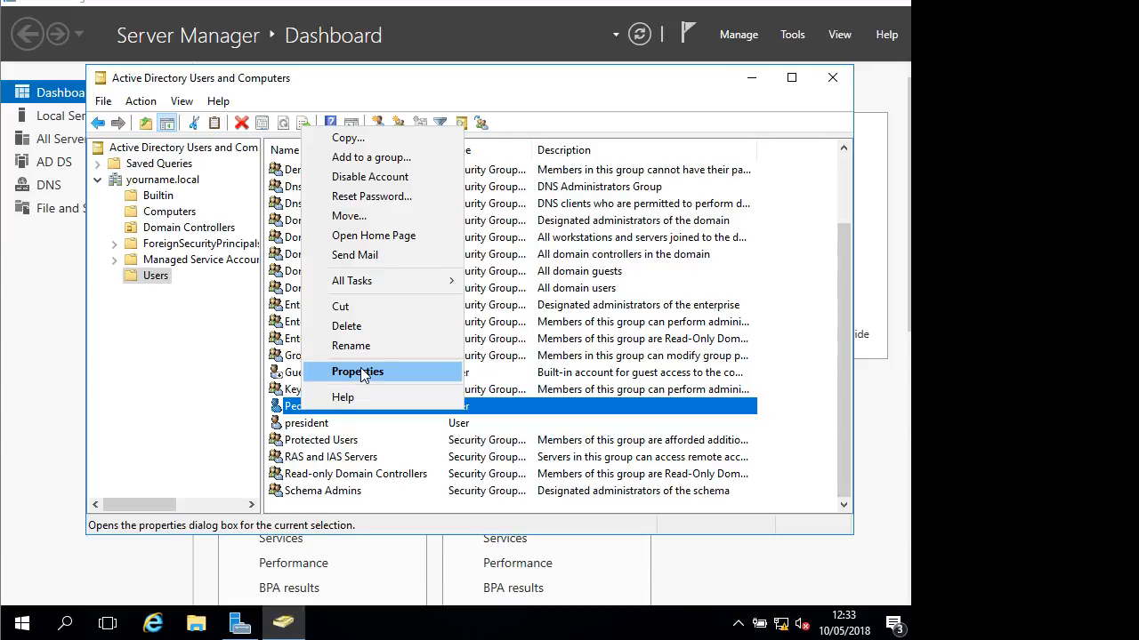
left_click(360, 372)
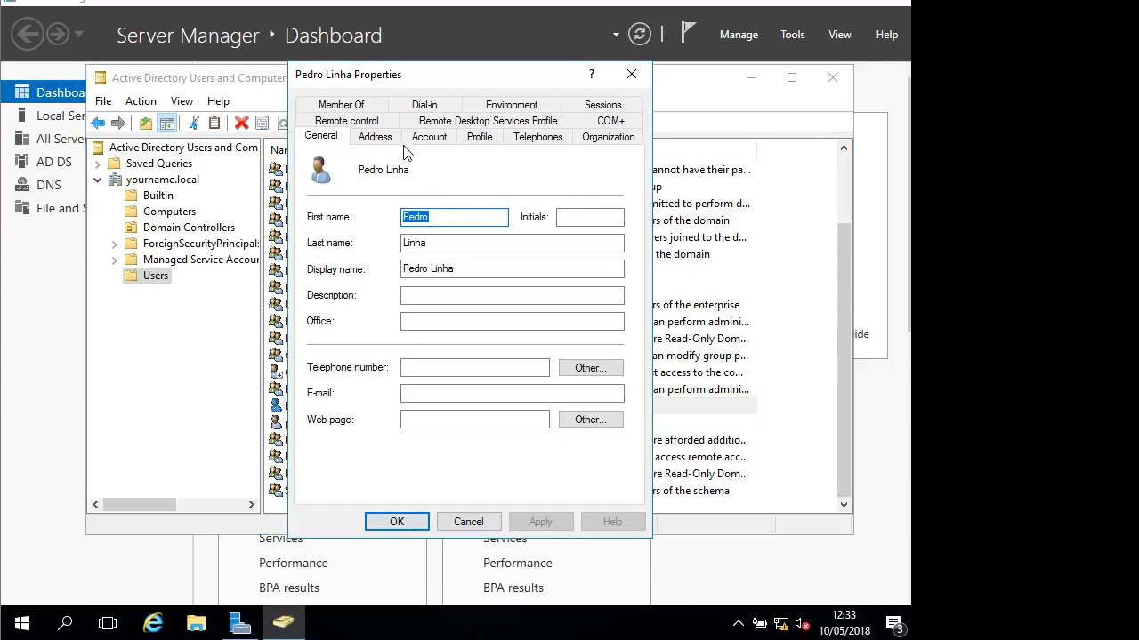
left_click(345, 105)
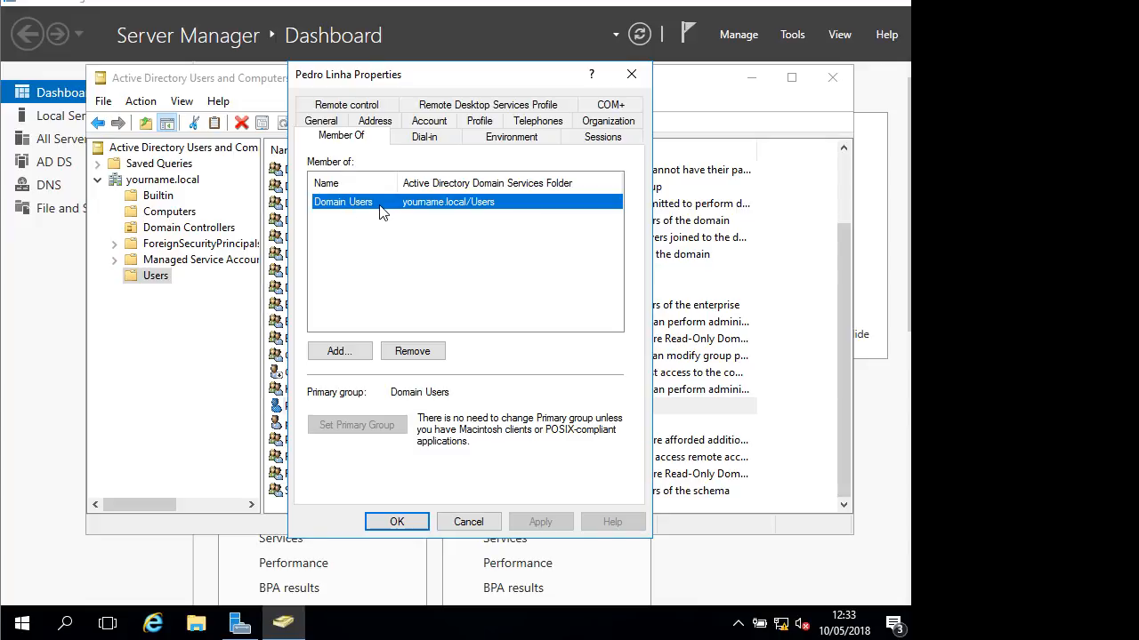
left_click_drag(472, 76, 800, 95)
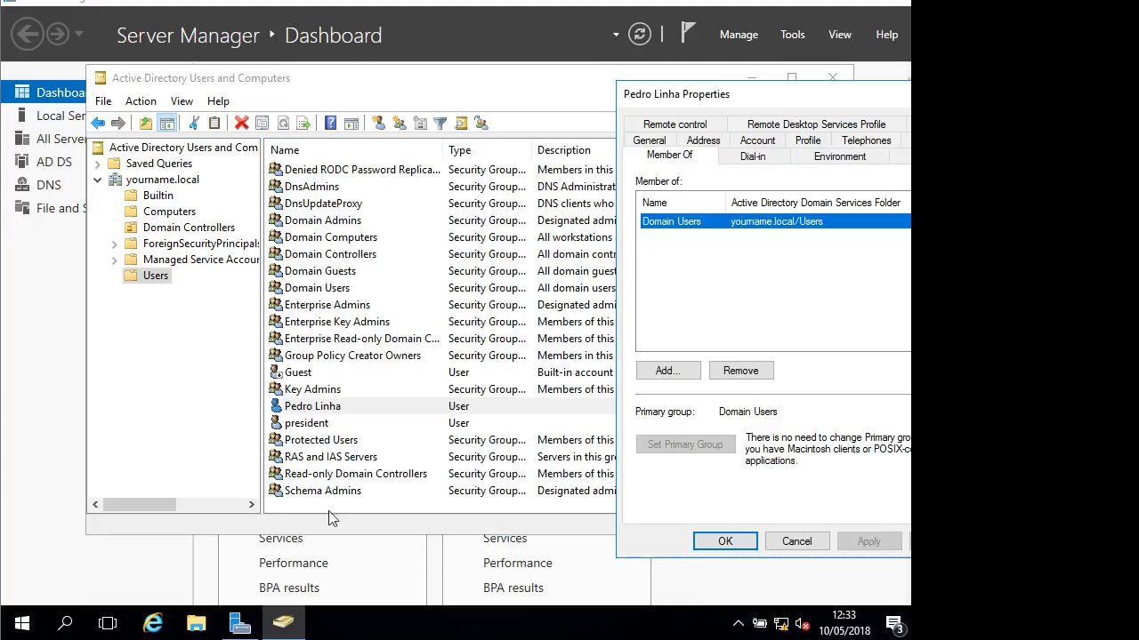
Check president's Member Of groups for comparison, then close his properties
left_click(321, 425)
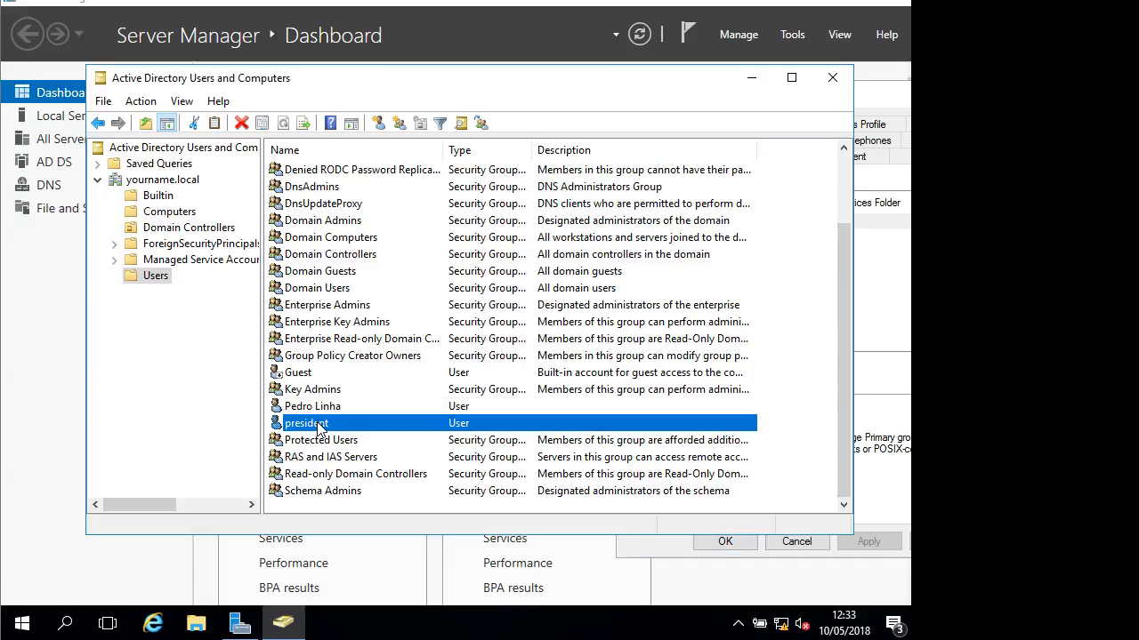
right_click(320, 425)
left_click(356, 382)
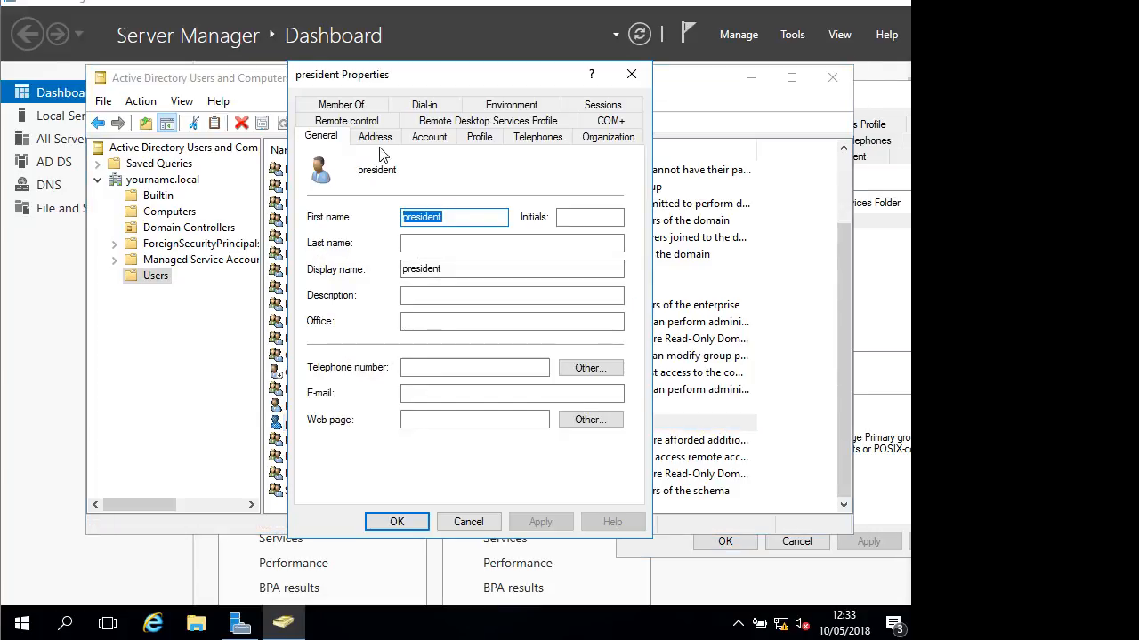
left_click(341, 104)
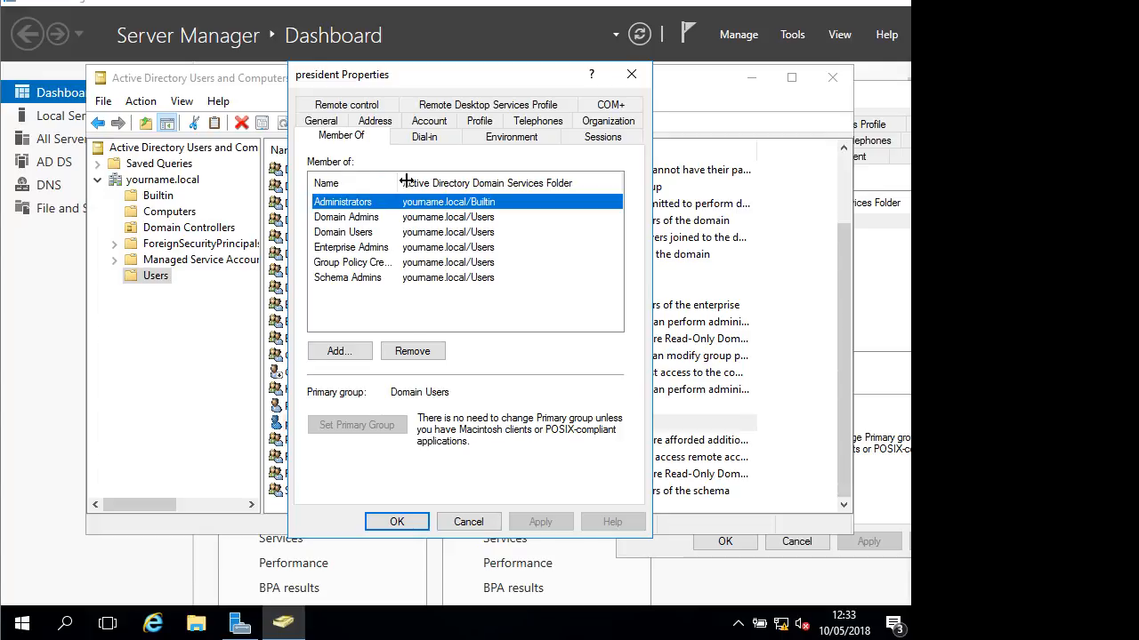
left_click_drag(406, 182, 436, 182)
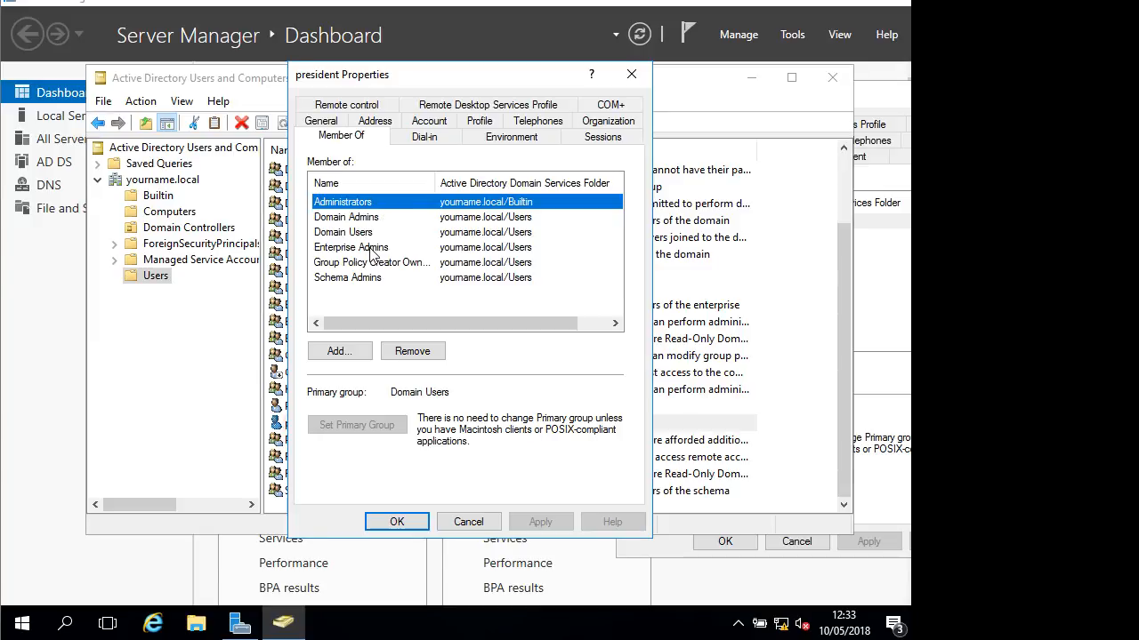
left_click(631, 75)
left_click(304, 408)
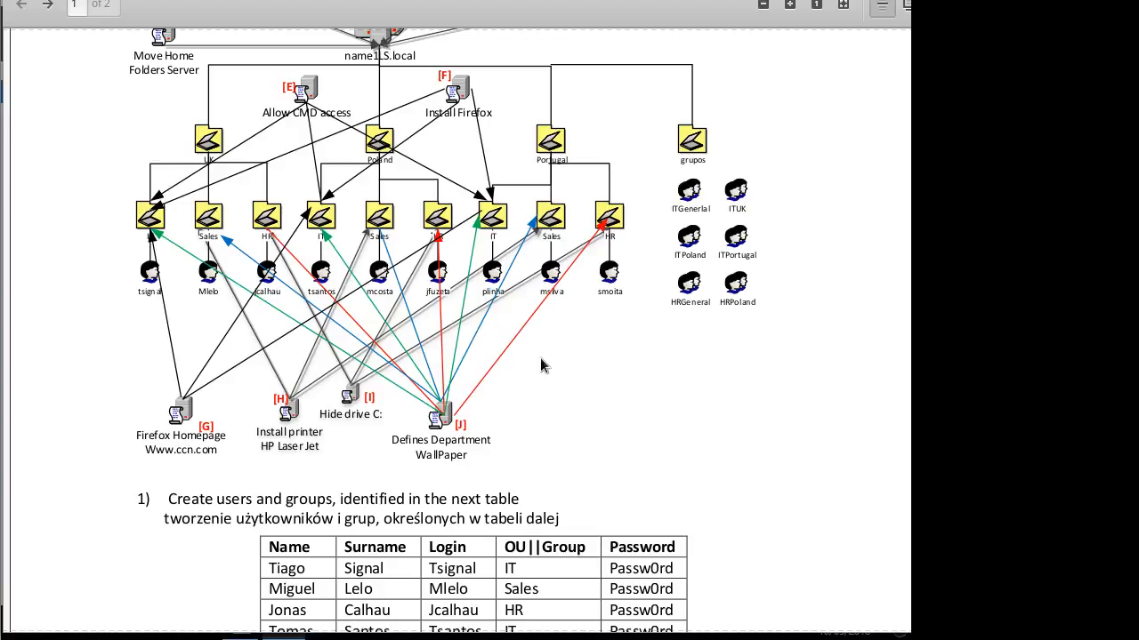
In the assignment PDF, highlight the new user's IT group in the user table and the ITPortugal group label
scroll(559, 396, "down", 5)
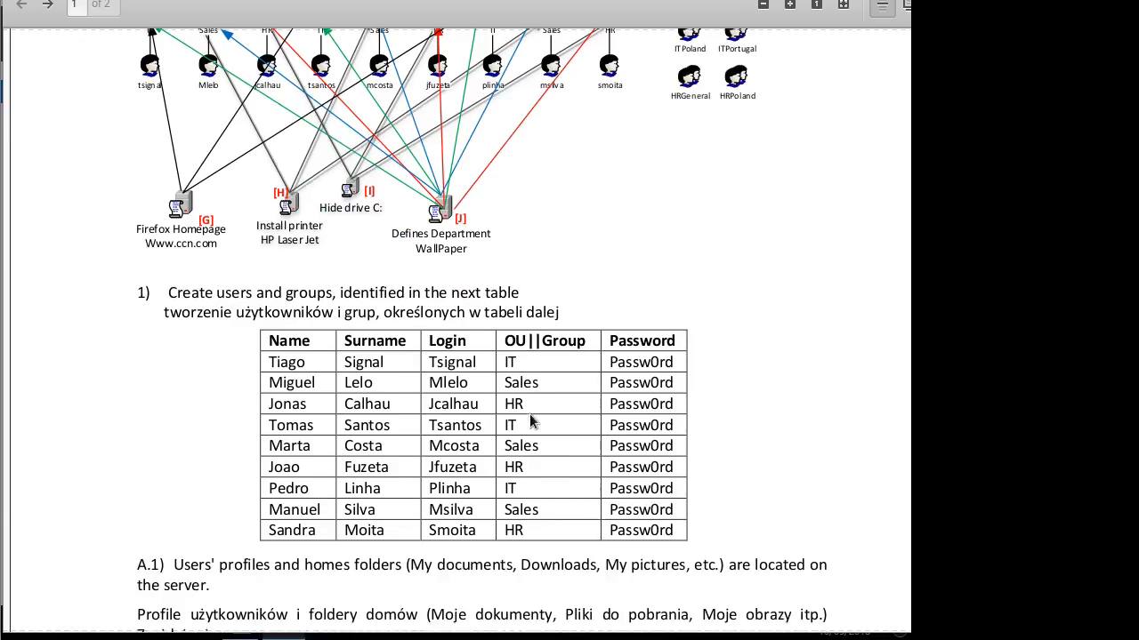
left_click_drag(529, 489, 494, 488)
scroll(533, 213, "up", 5)
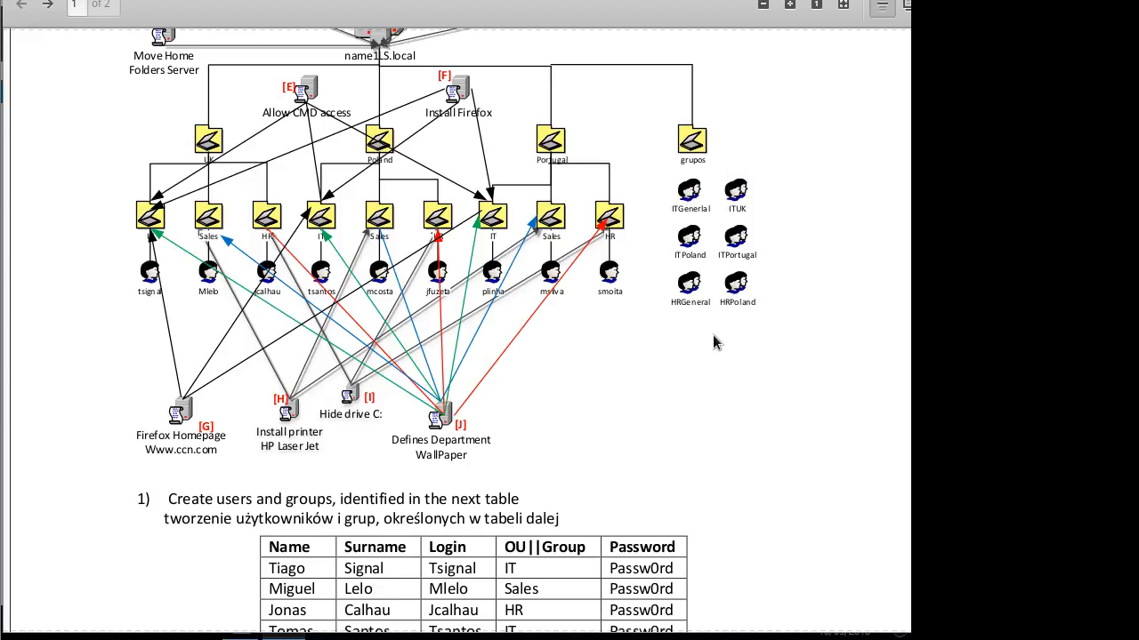
left_click_drag(717, 257, 764, 257)
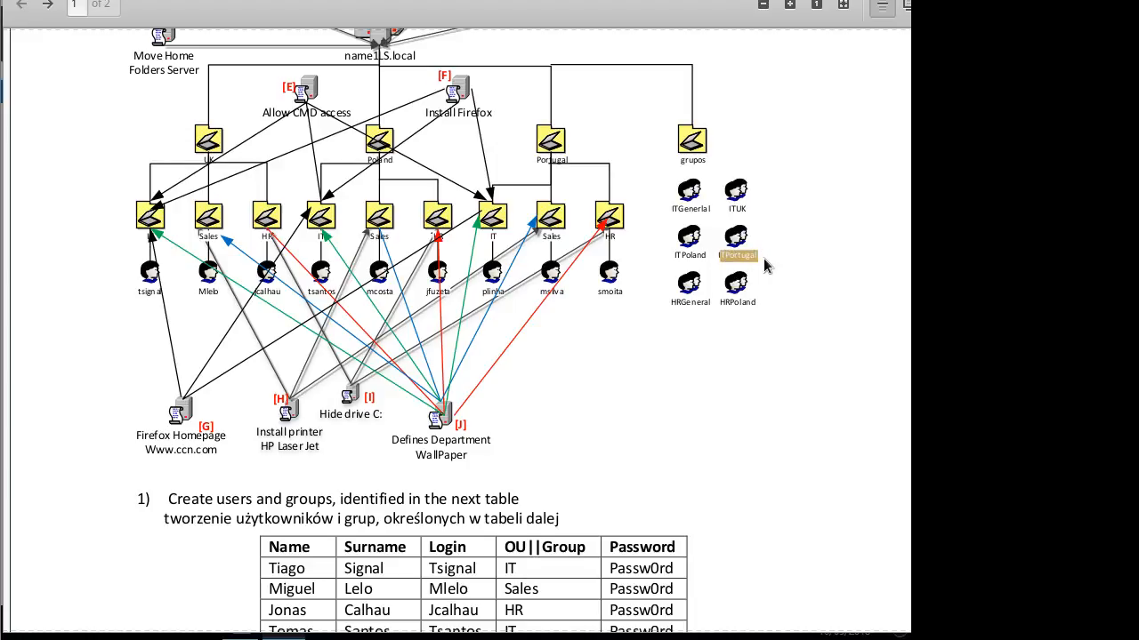
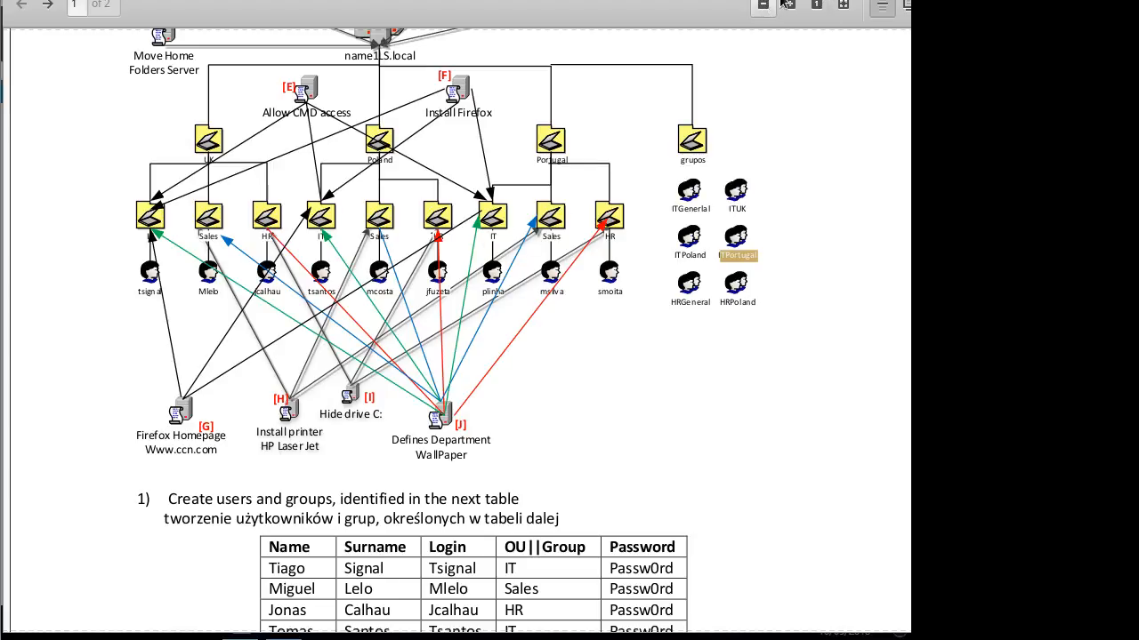
Switch from the lab diagram PDF back to the Windows Server VM
key("alt+Tab")
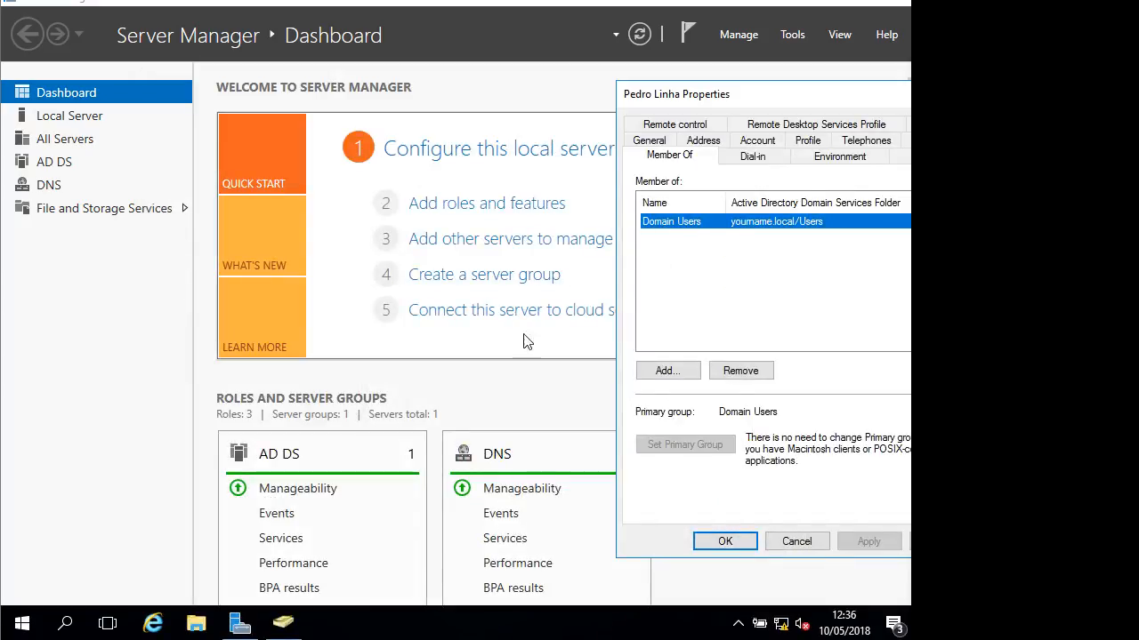
Create a new group named ITGeneral in the Users container, next to ITPortugal
left_click(282, 623)
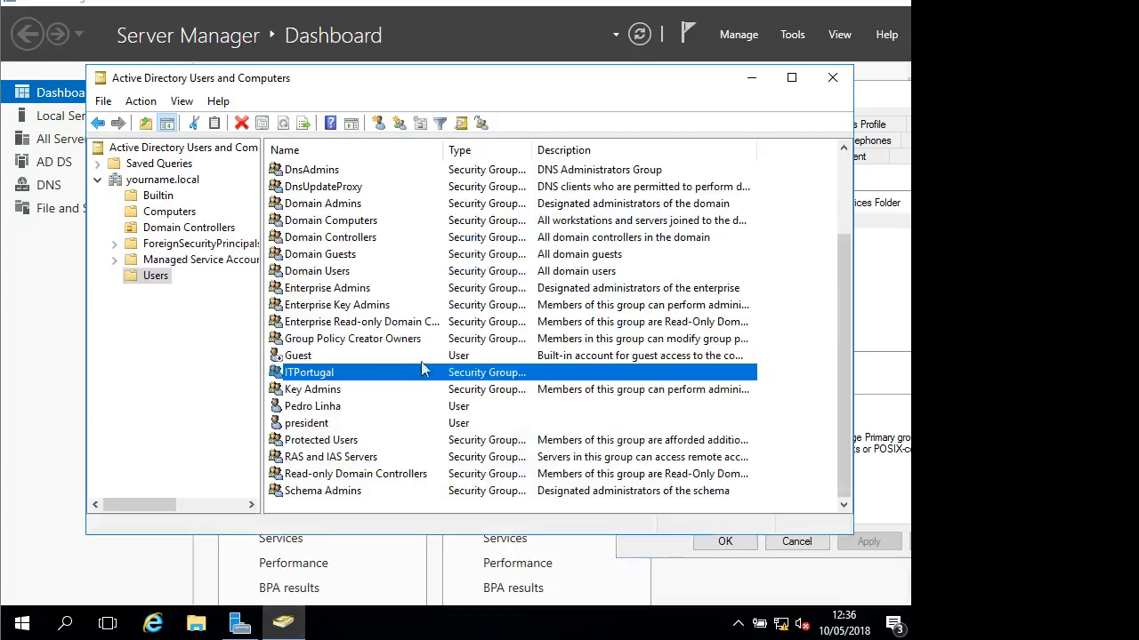
left_click(399, 123)
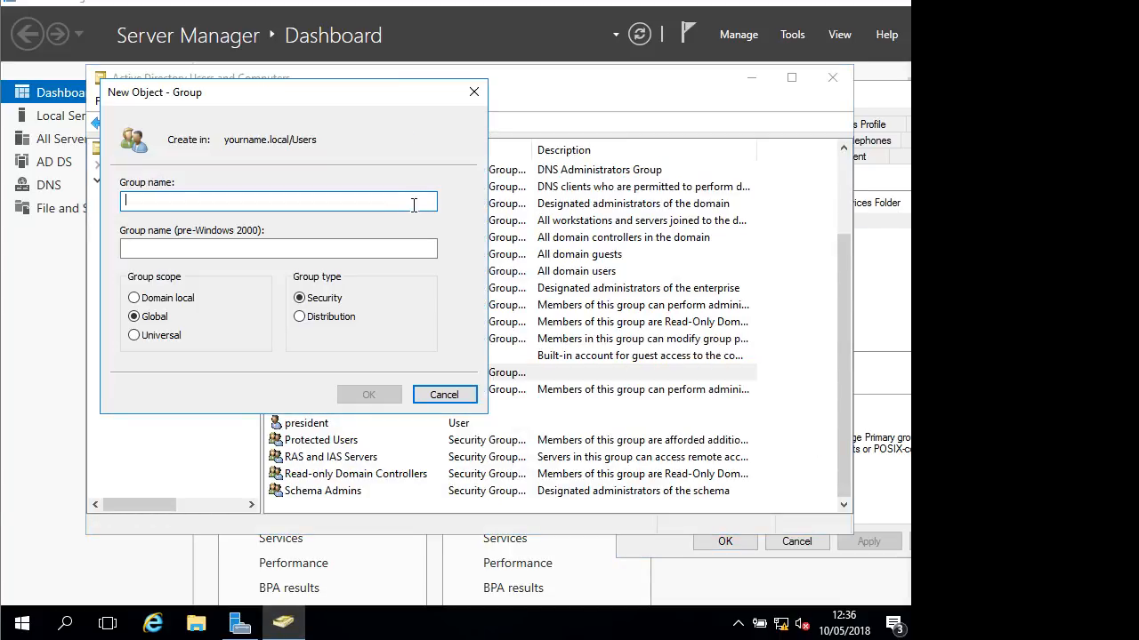
type("I")
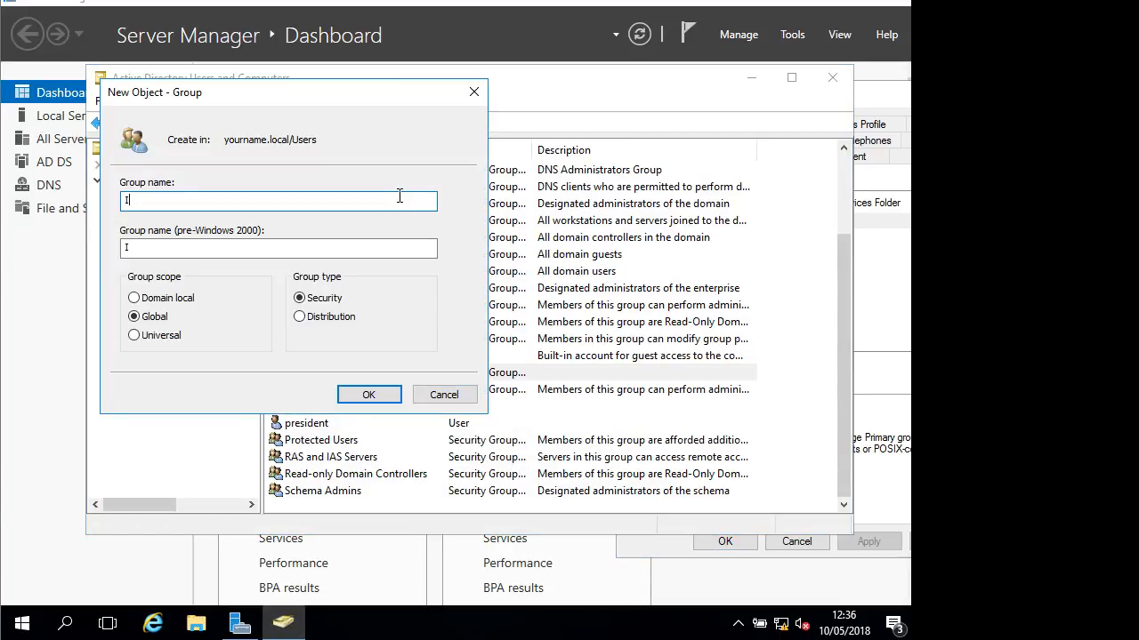
type("TGeneral")
key("Return")
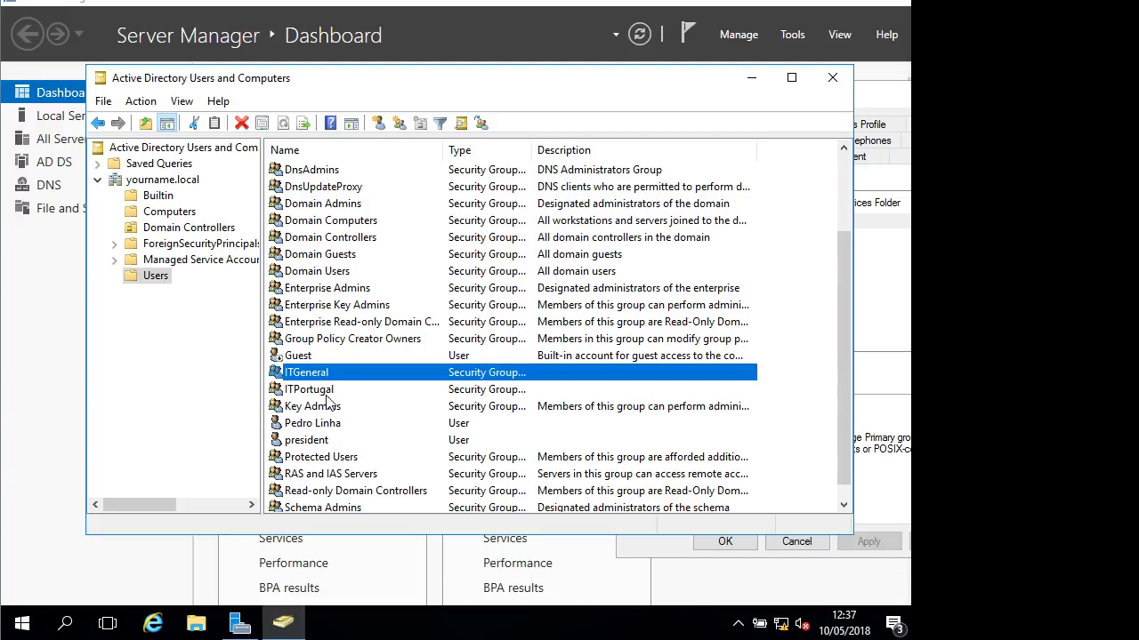
Add the selected domain user to ITPortugal, resolved from 'itpo'
left_click(324, 427)
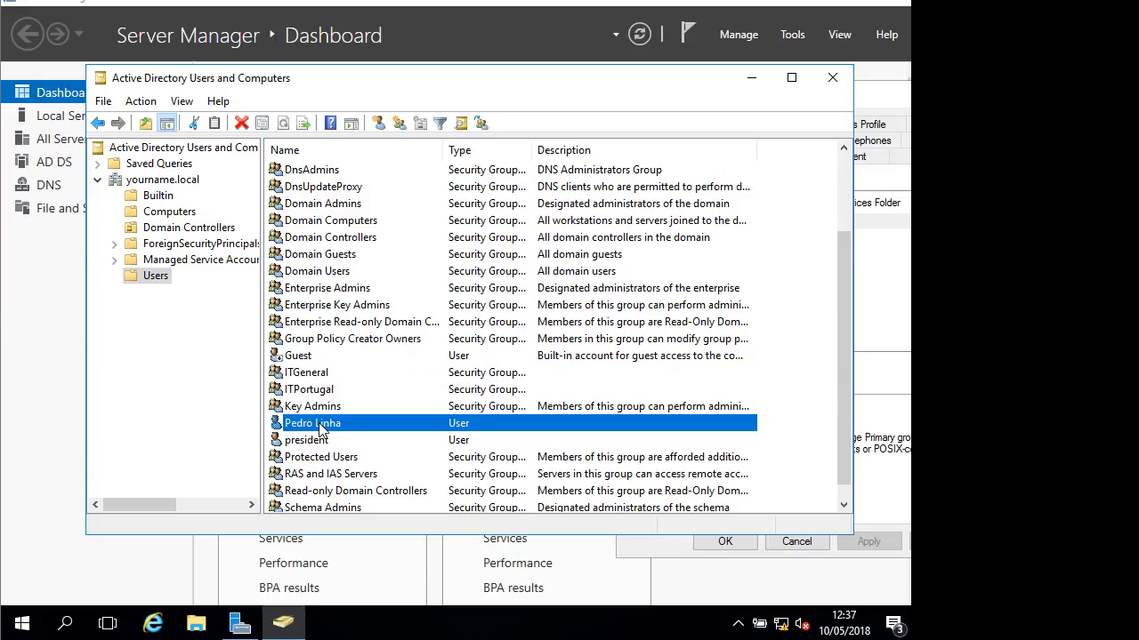
right_click(322, 429)
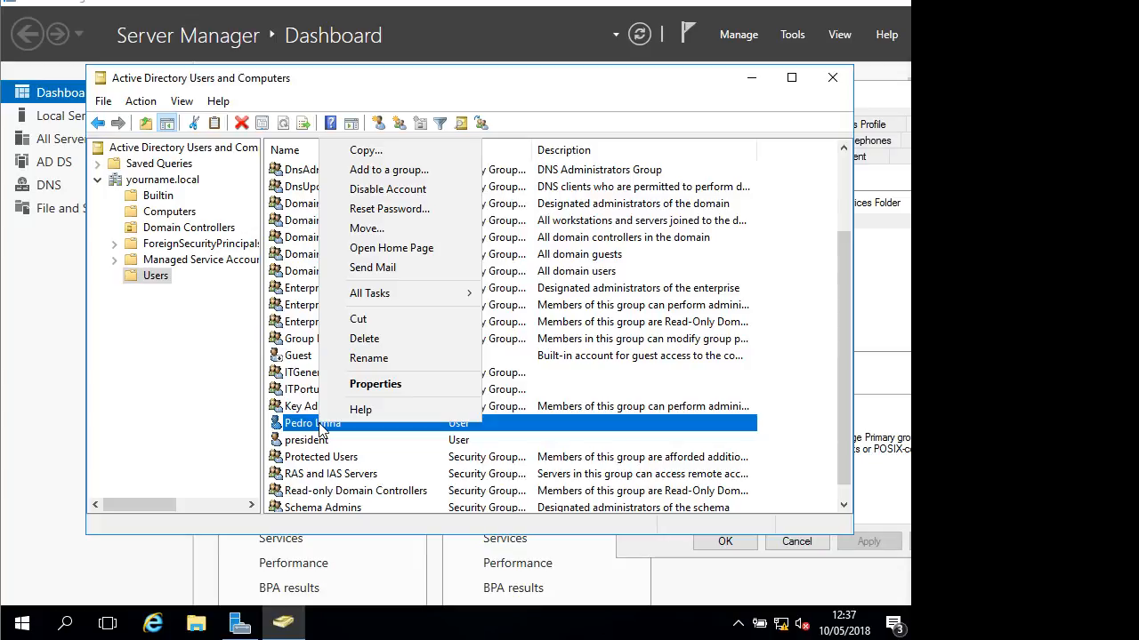
left_click(391, 170)
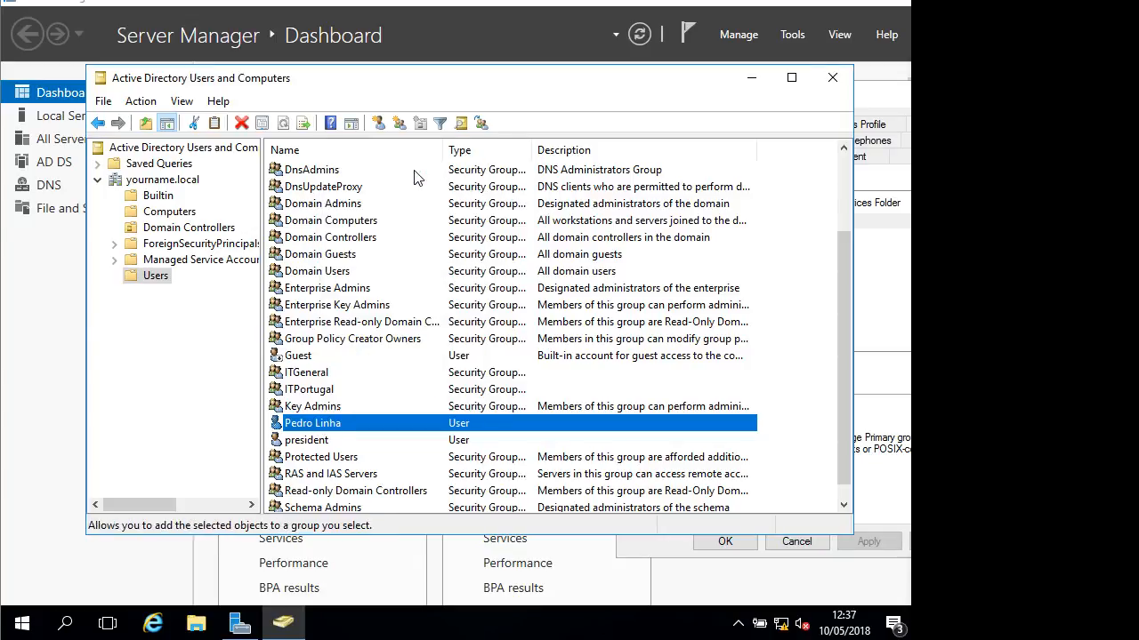
type("it")
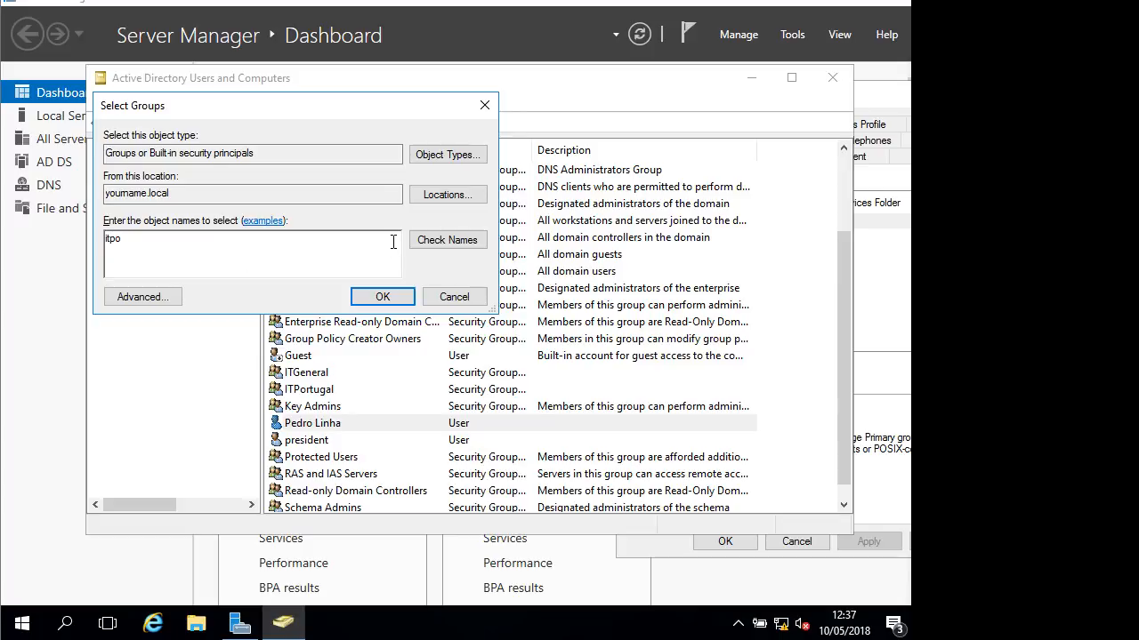
type("po")
left_click(441, 239)
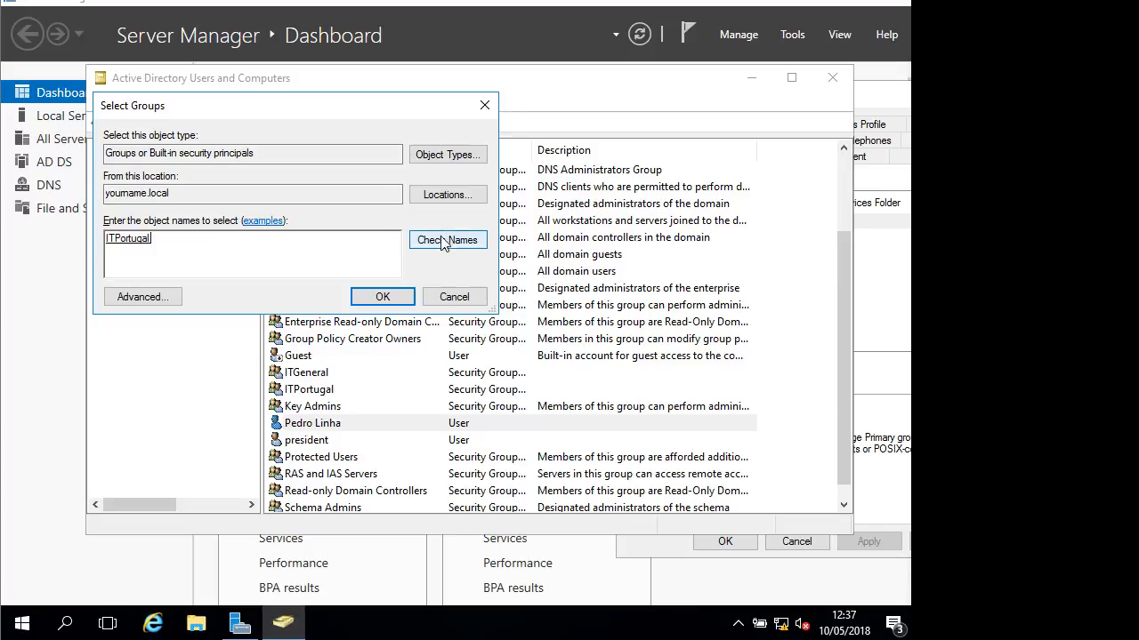
left_click(399, 300)
left_click(574, 369)
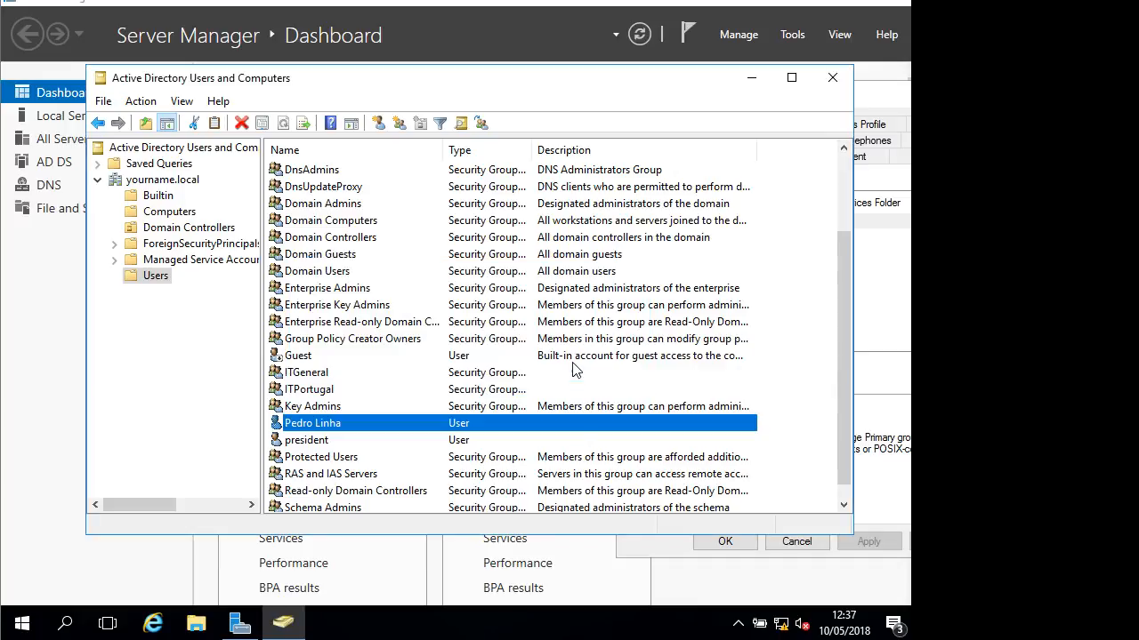
Make ITPortugal a member of ITGeneral through its Member Of properties
right_click(316, 391)
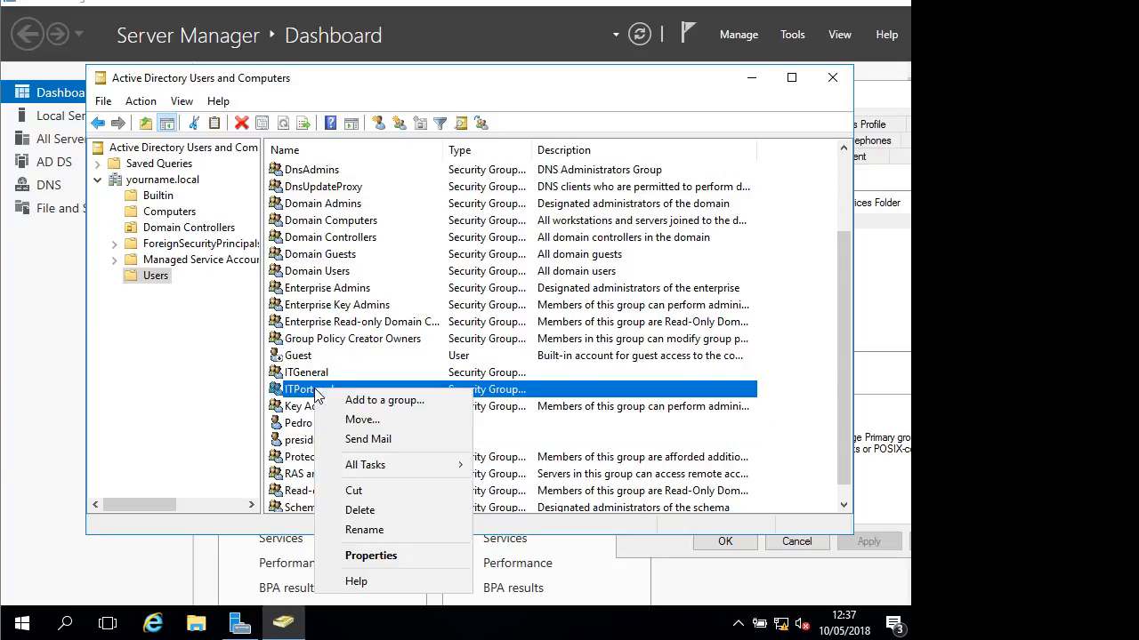
left_click(373, 555)
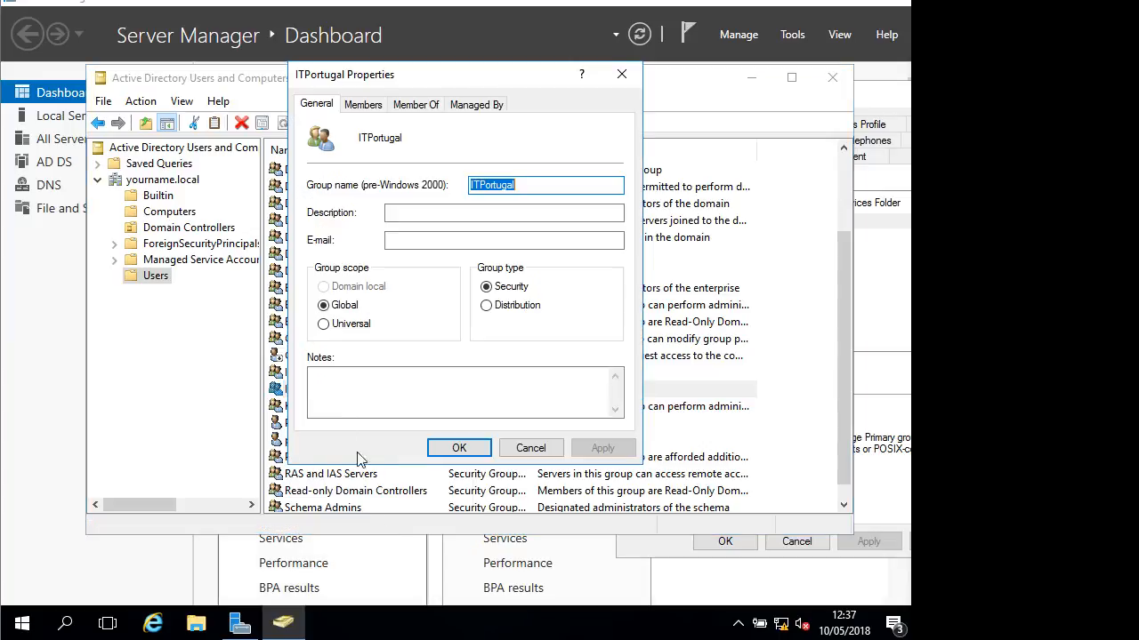
left_click(405, 105)
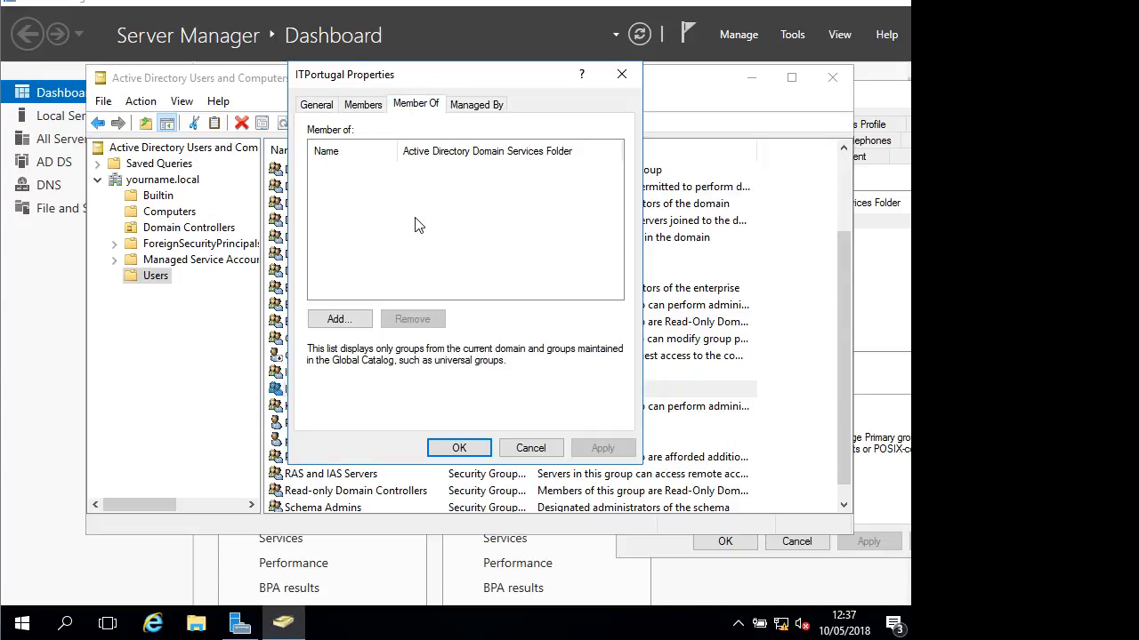
left_click(360, 322)
type("it")
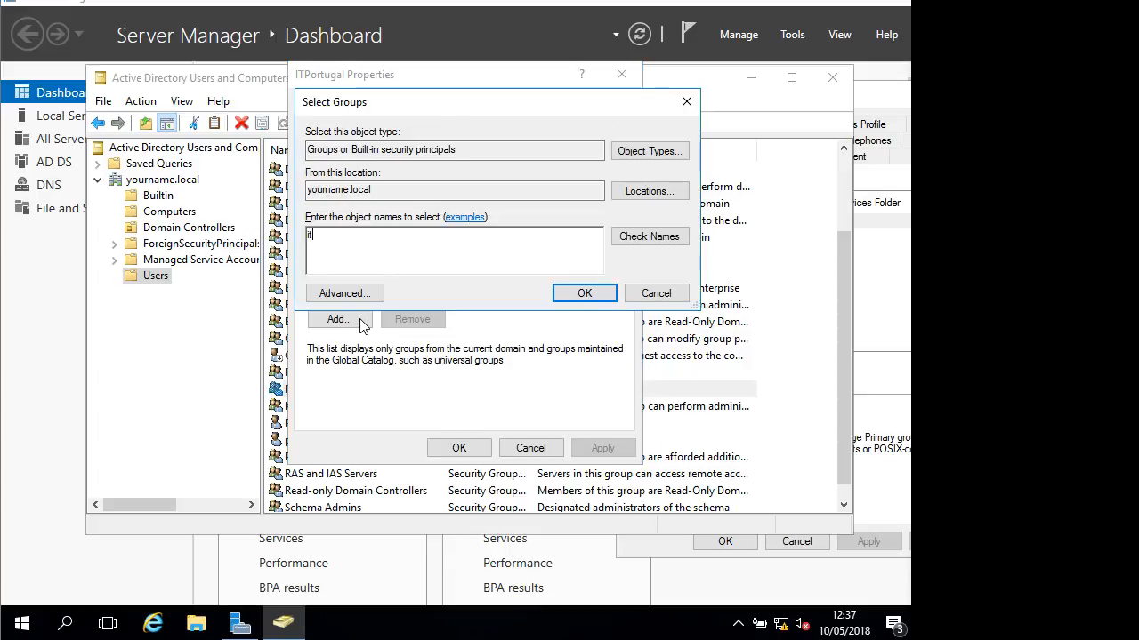
type("genrea")
key("BackSpace")
key("Return")
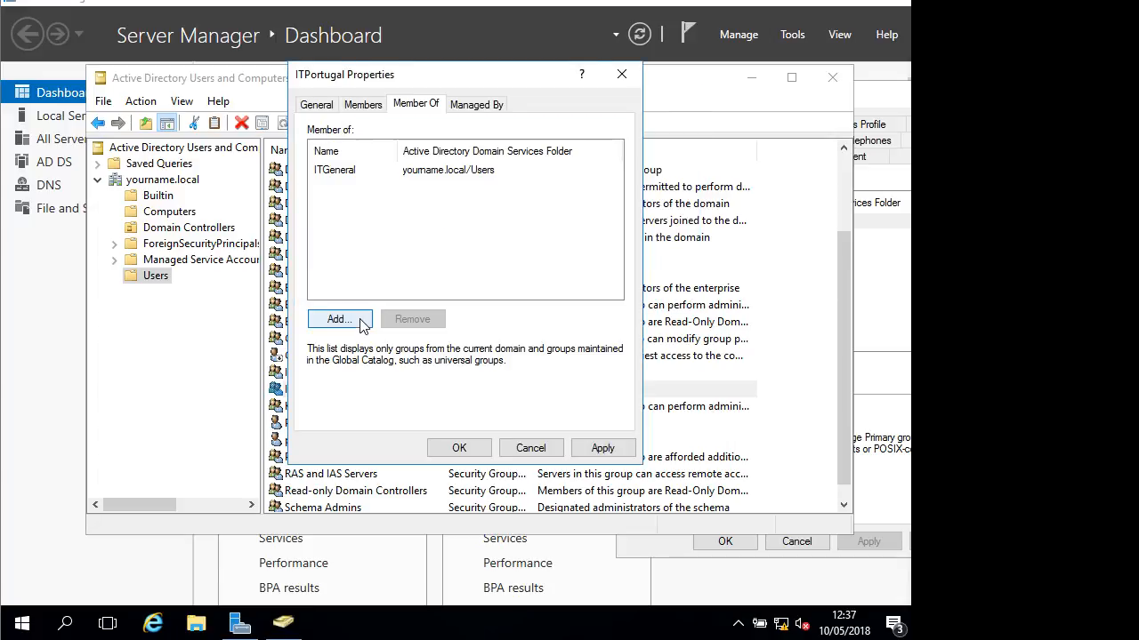
left_click(487, 450)
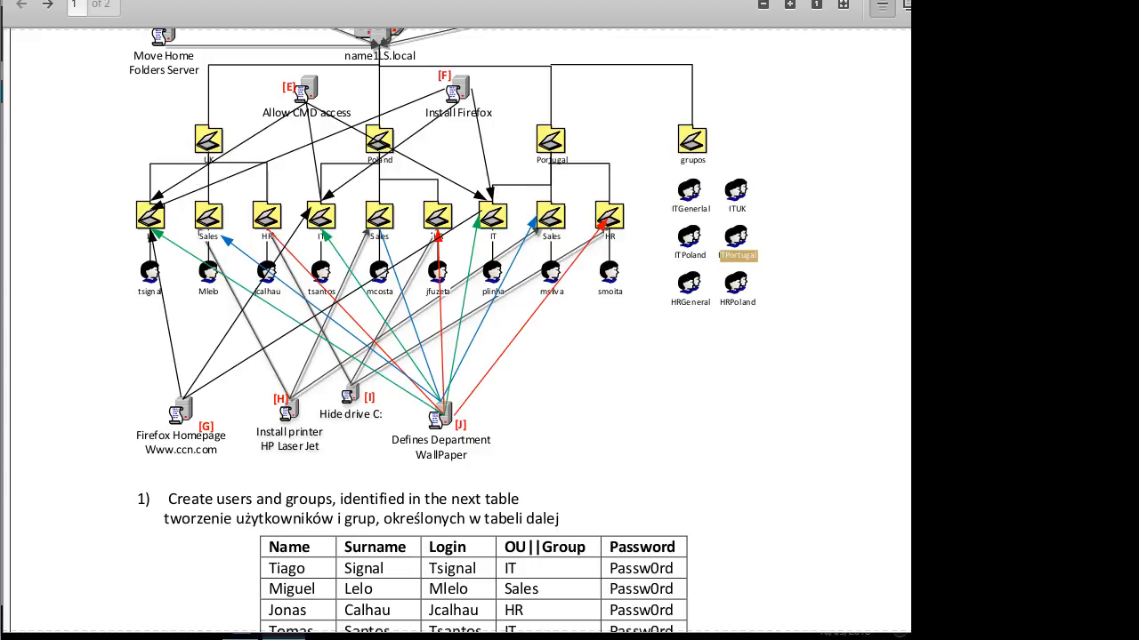
Return from the lab diagram to the server's Active Directory console
key("alt+Tab")
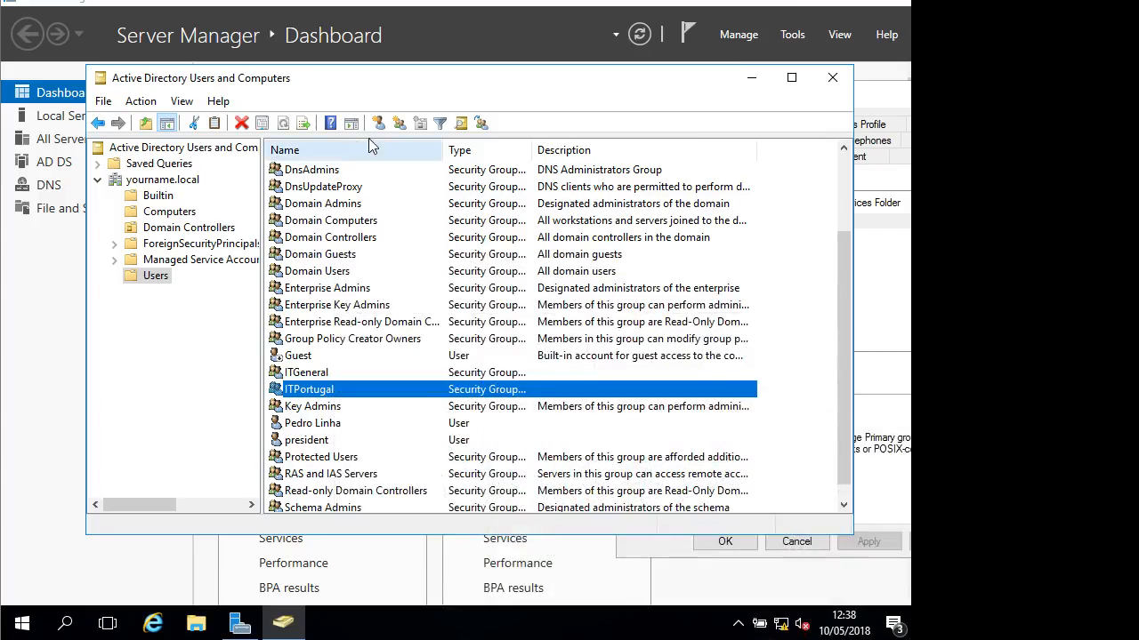
Create the Salesgeneral and SalesPortugal groups in the Users container
left_click(402, 123)
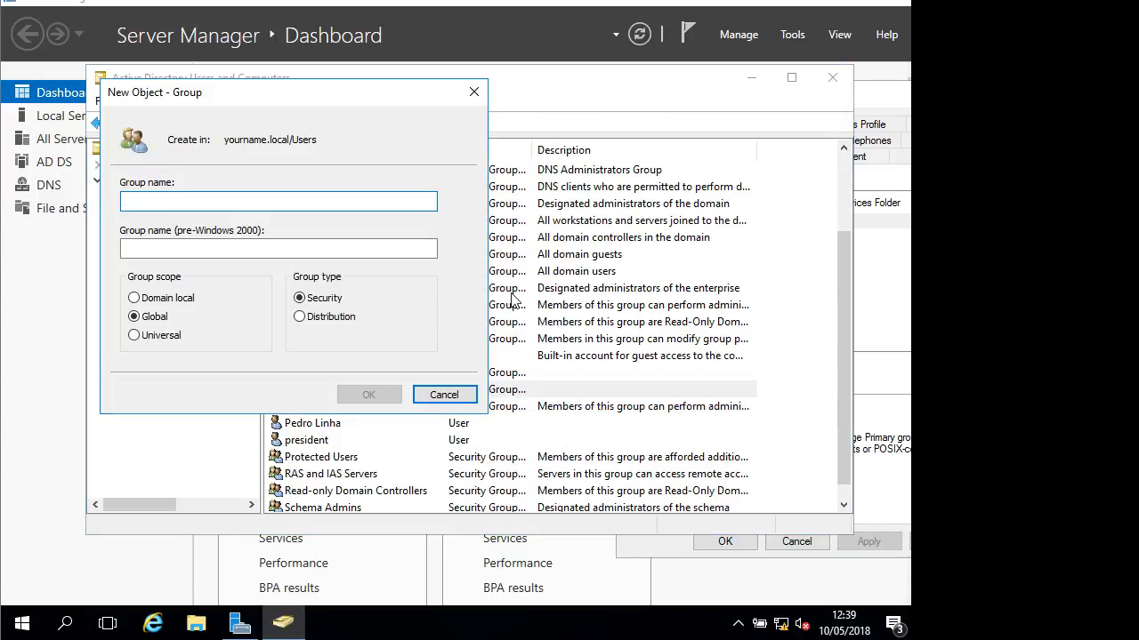
type("S")
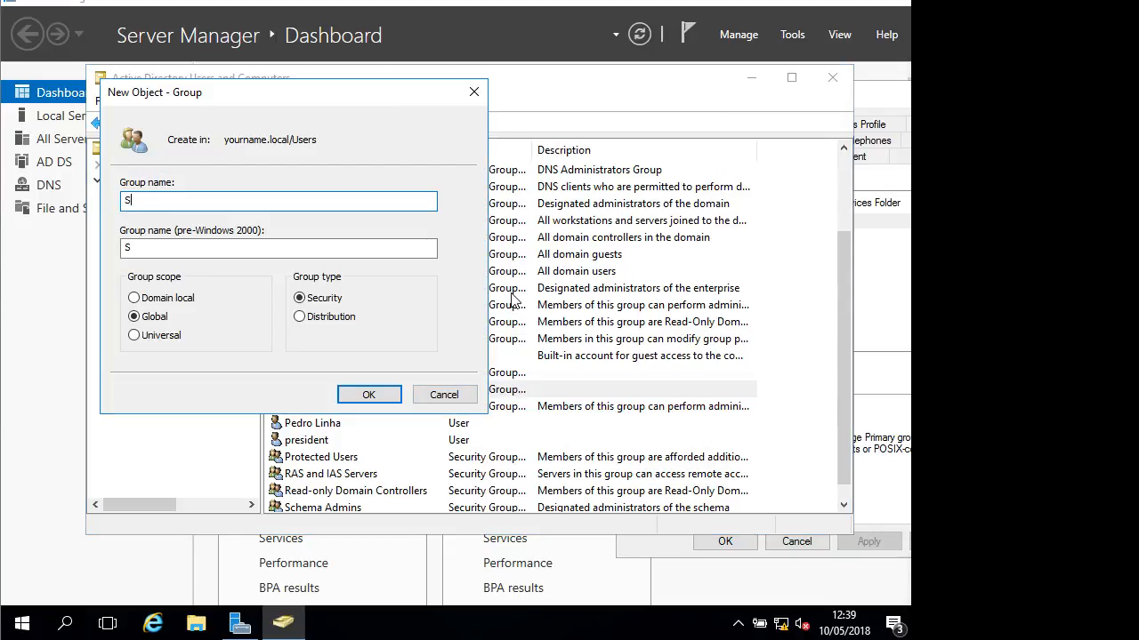
type("alesgeneral")
key("Return")
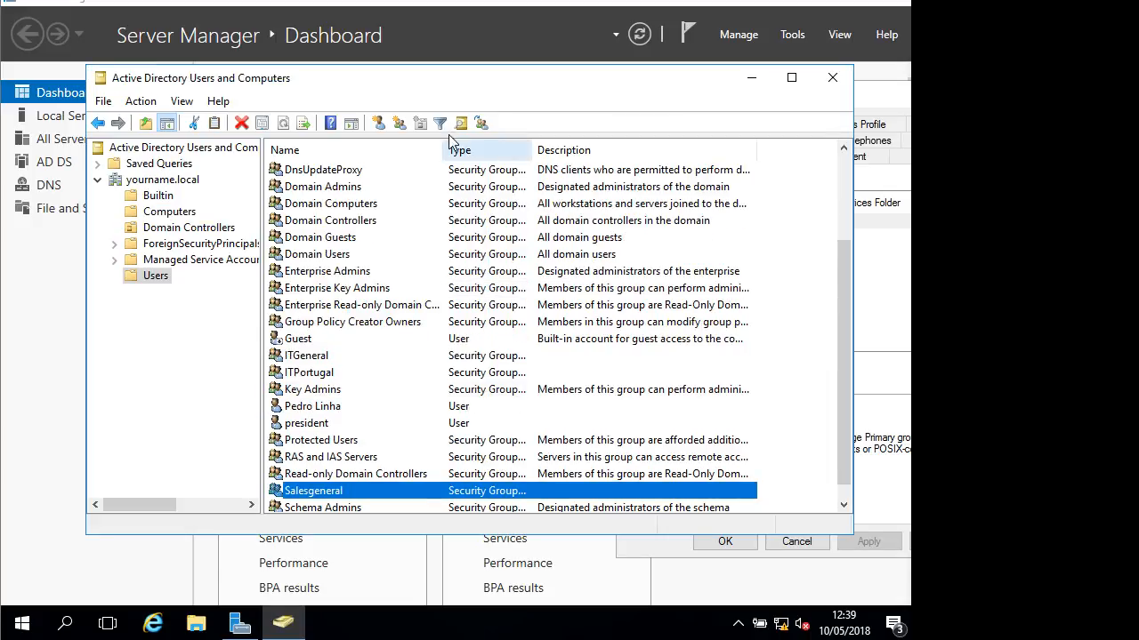
left_click(398, 123)
type("S")
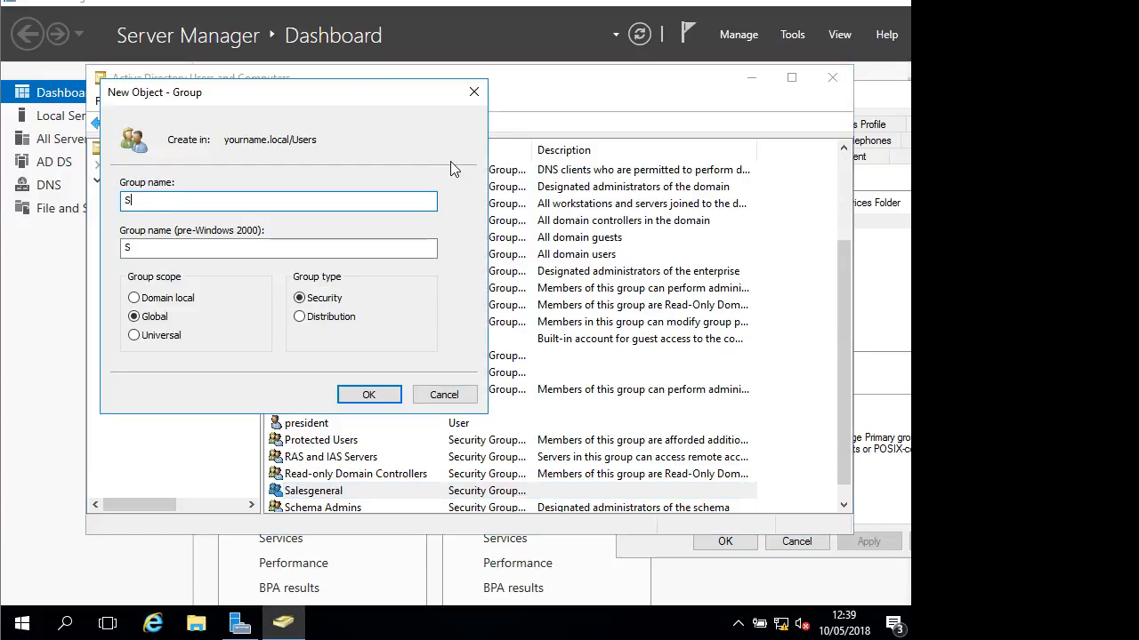
type("alesPort")
type("ugal")
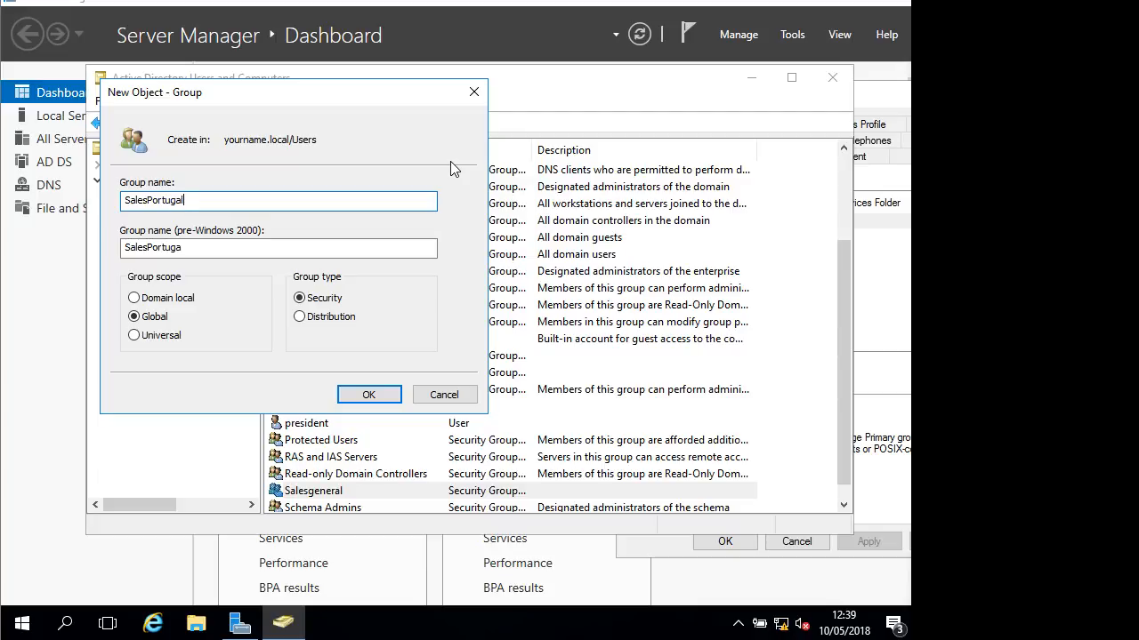
key("Return")
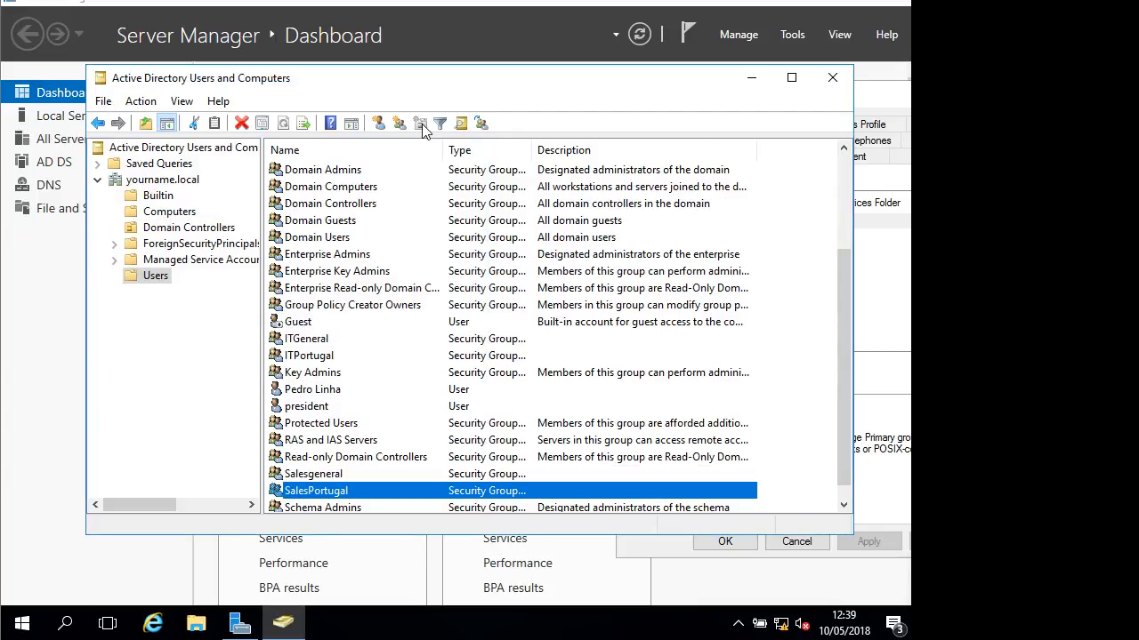
Create the SalesPoland and SalesUK groups in the Users container
left_click(399, 124)
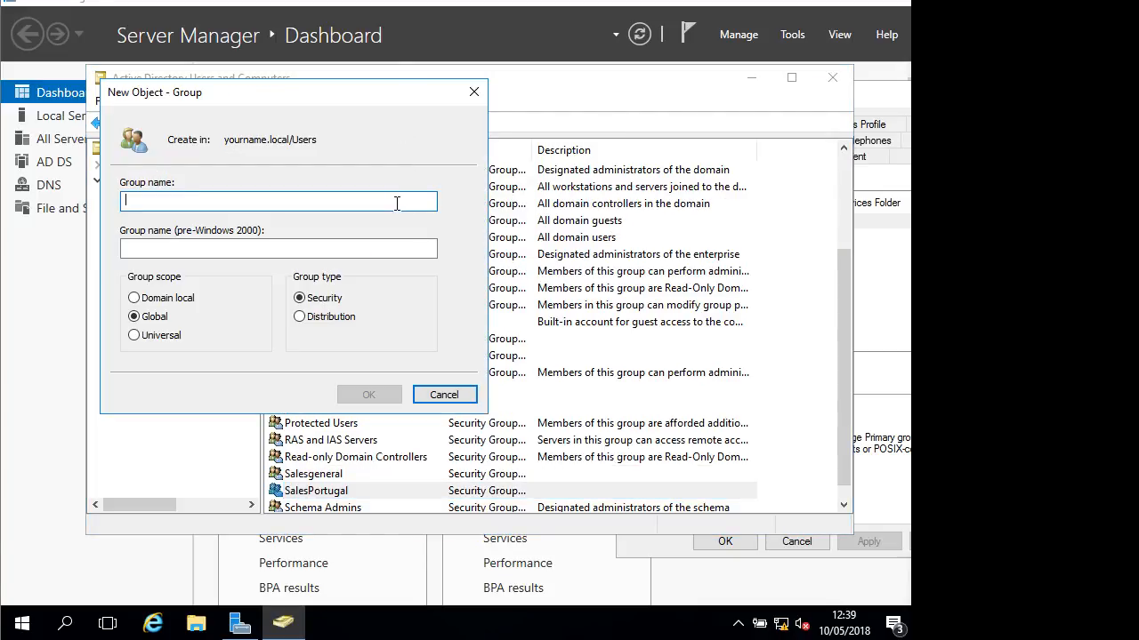
type("Sales")
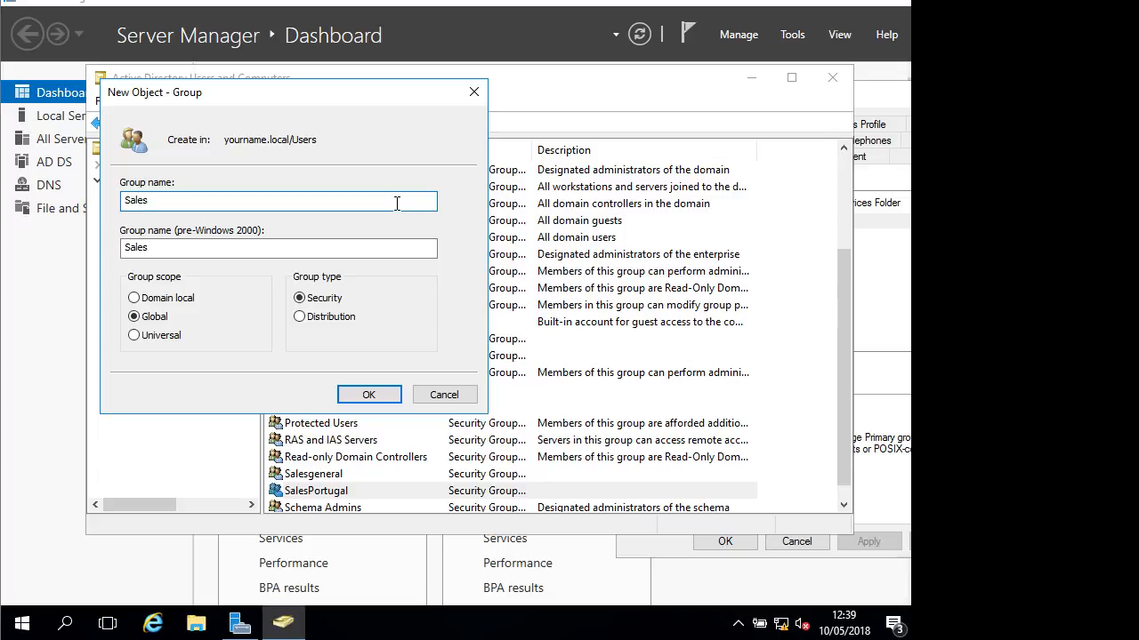
type("Poland")
key("Return")
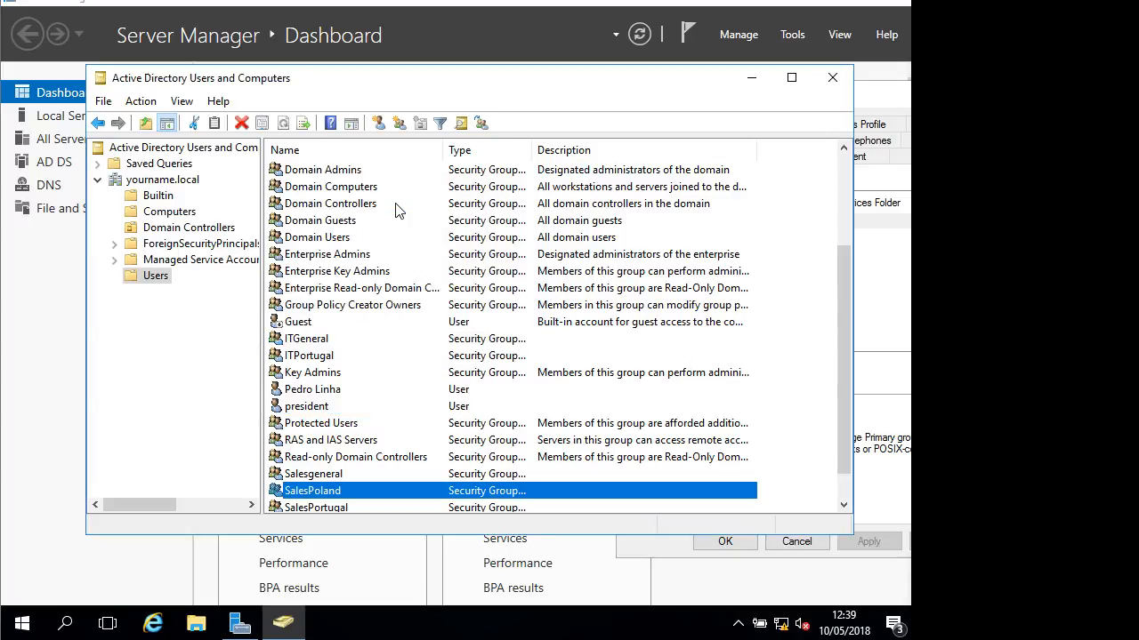
left_click(401, 124)
type("S")
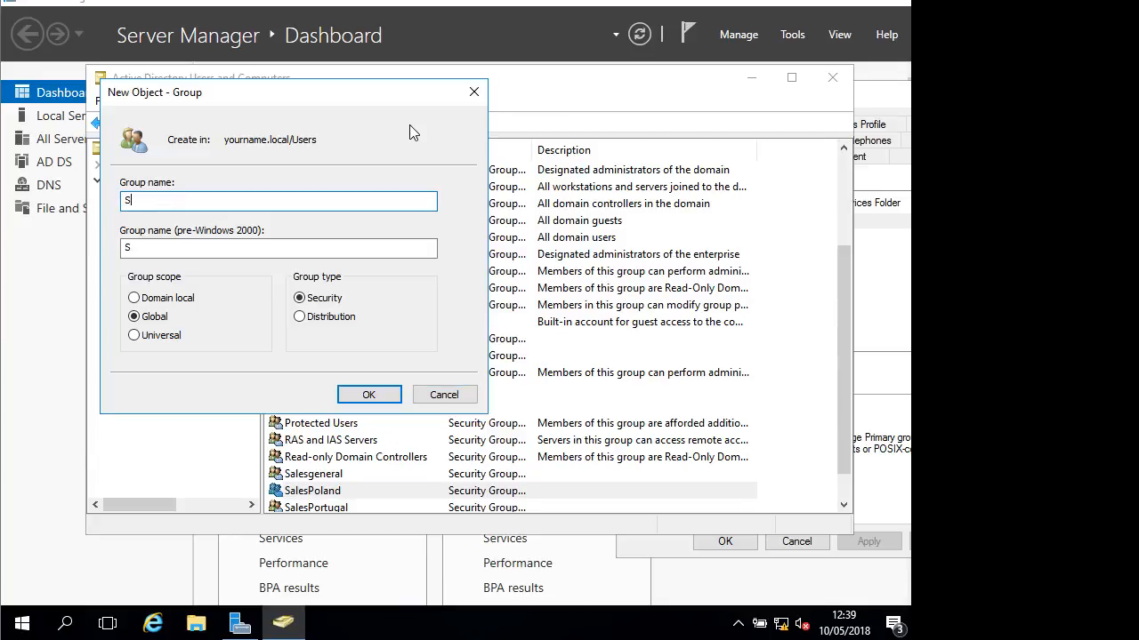
type("alesUK")
key("Return")
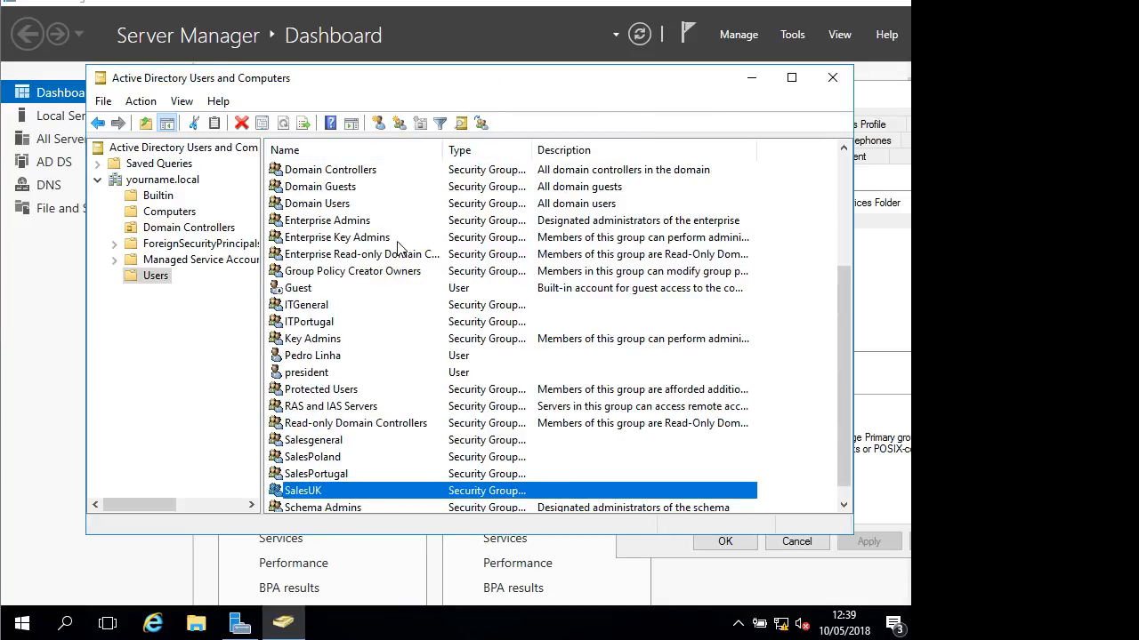
scroll(400, 250, "down", 1)
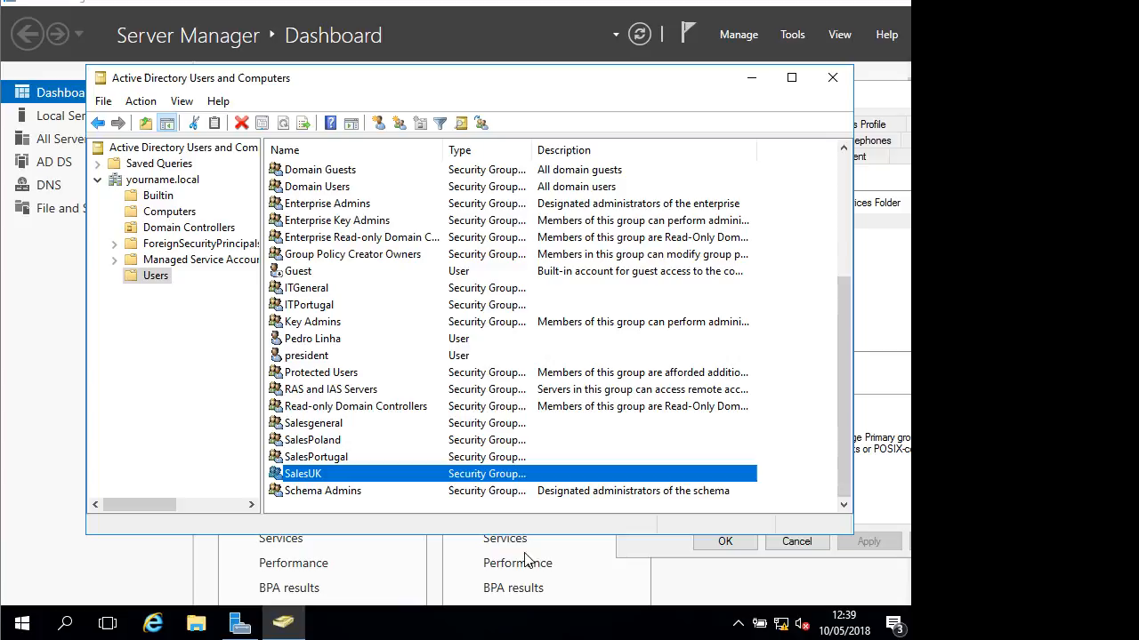
Add the selected SalesPortugal, SalesPoland and SalesUK groups to Salesgeneral together
left_click(330, 456, "ctrl")
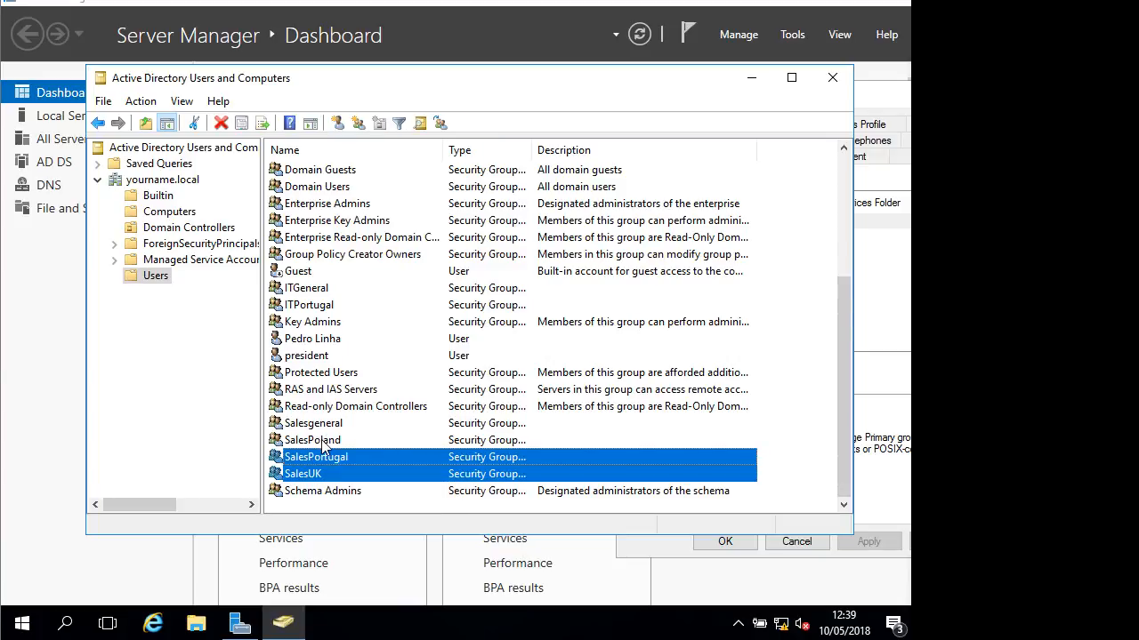
left_click(321, 439, "ctrl")
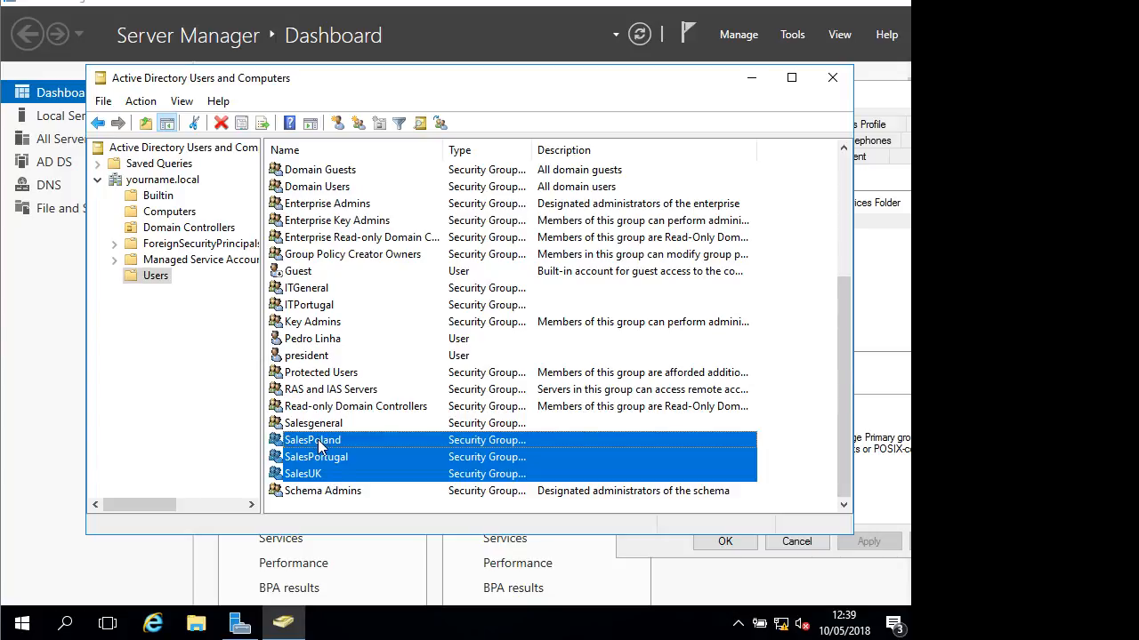
right_click(317, 439)
mouse_move(373, 335)
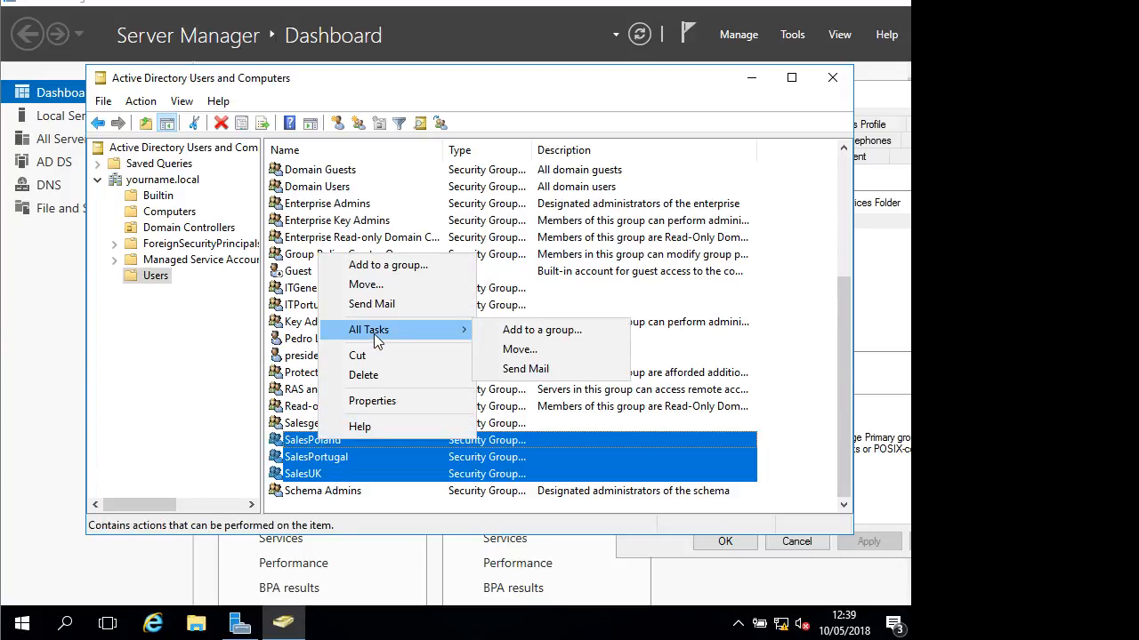
left_click(411, 264)
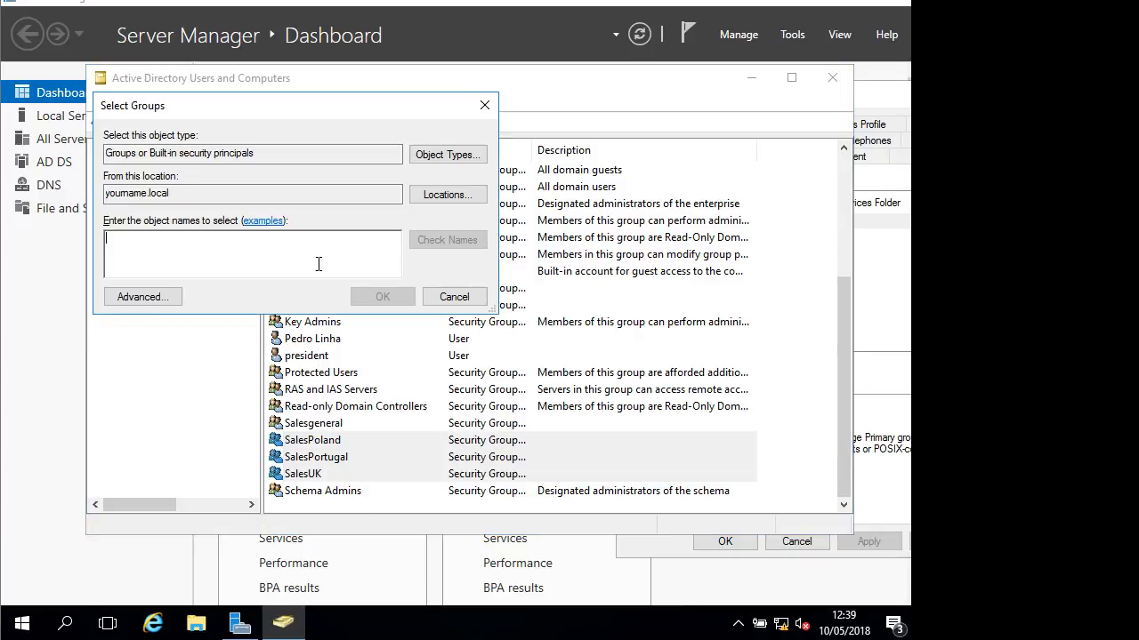
type("sales")
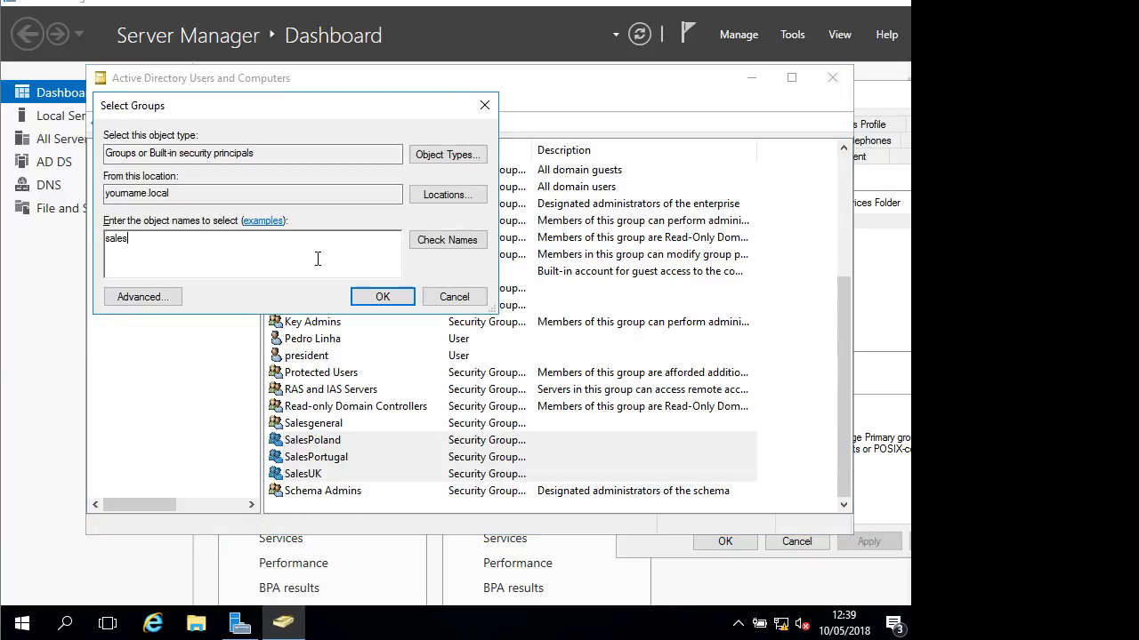
type("general")
key("Return")
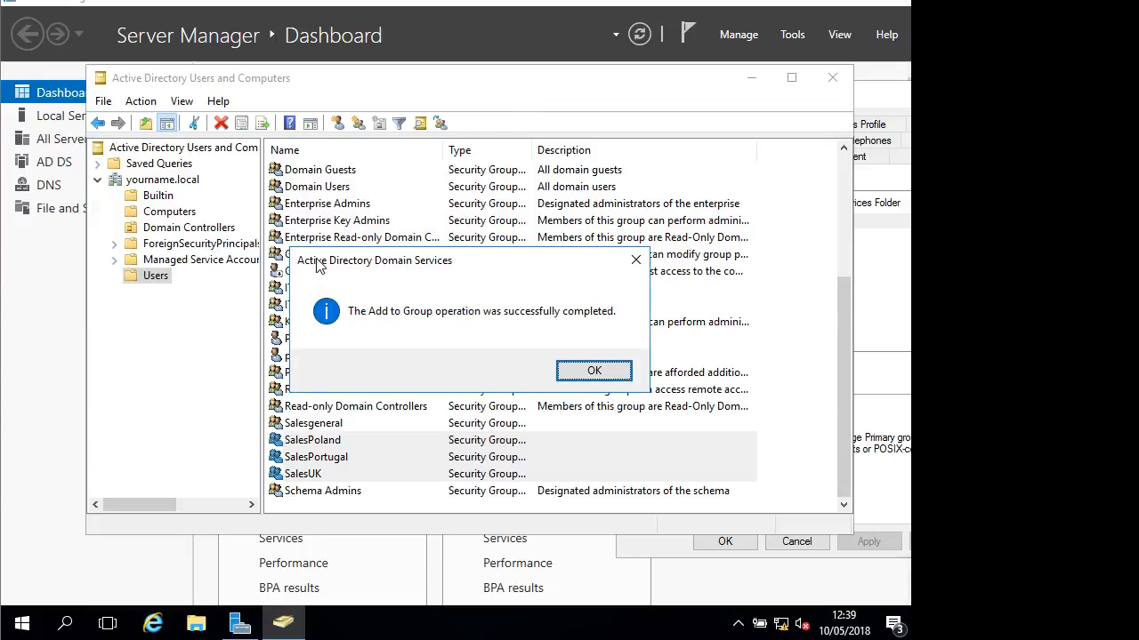
left_click(604, 372)
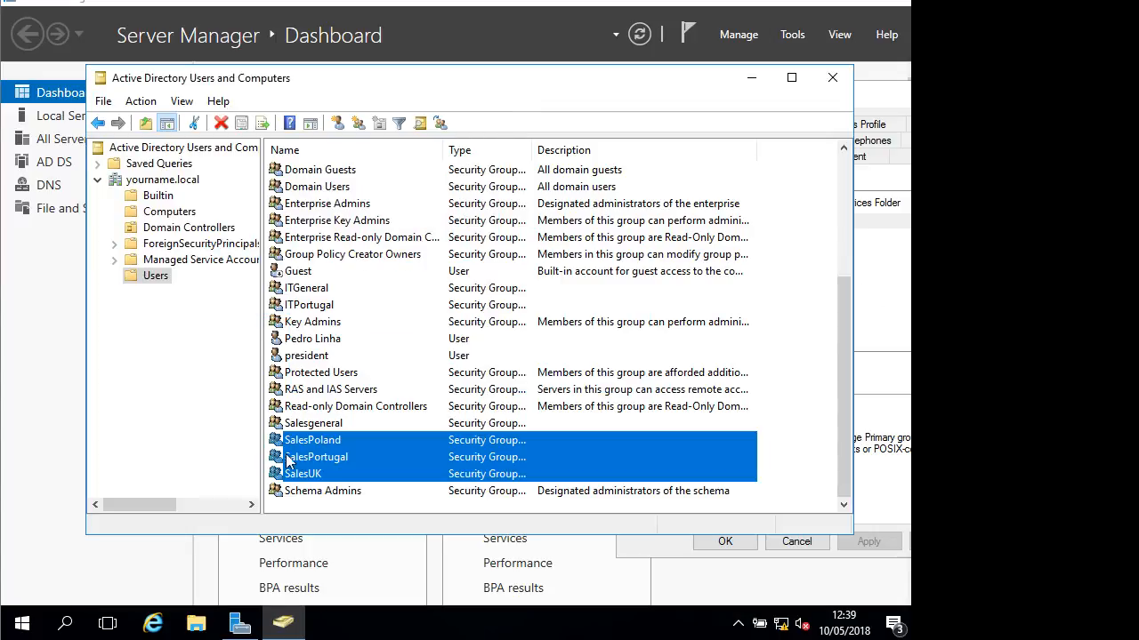
left_click(325, 424)
Confirm Salesgeneral's Members tab lists SalesPoland, SalesPortugal and SalesUK
right_click(325, 426)
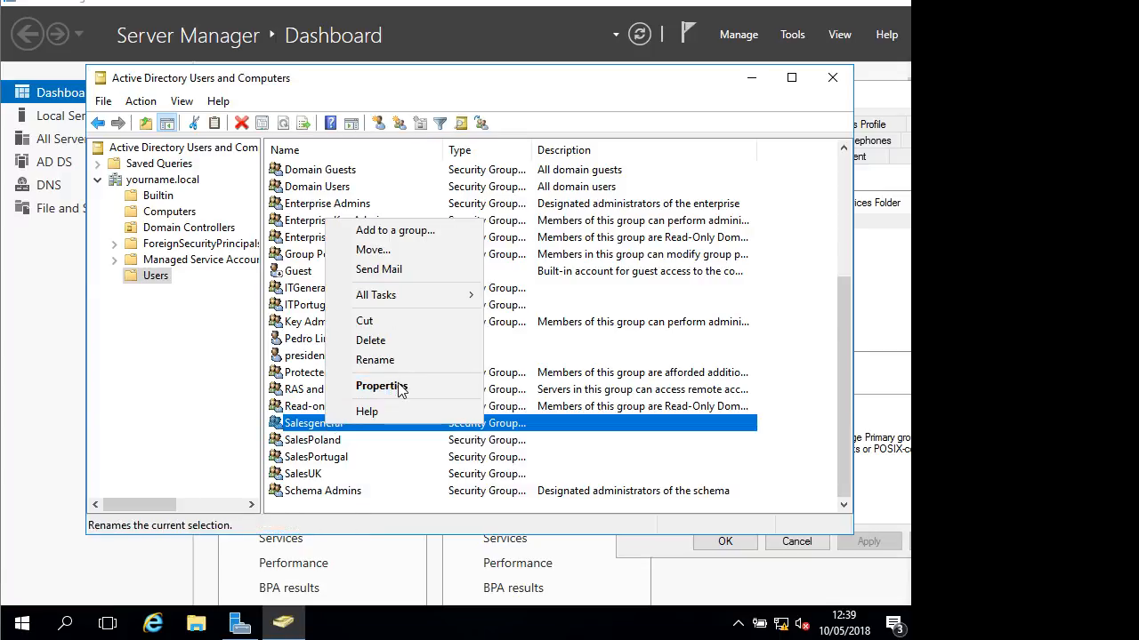
left_click(399, 389)
left_click(363, 104)
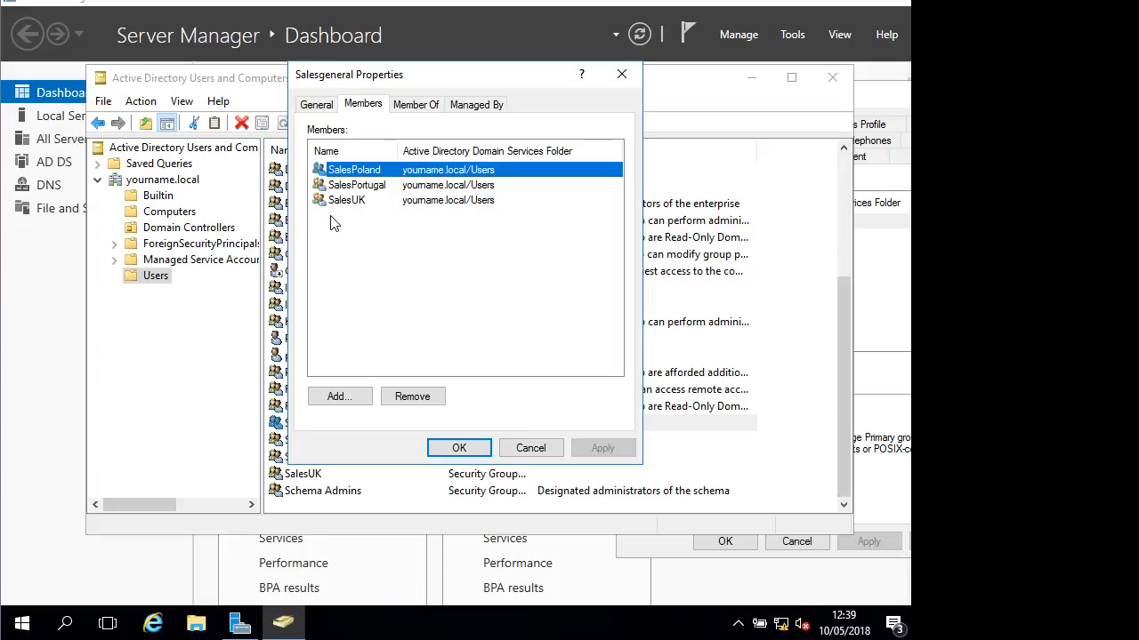
left_click(472, 457)
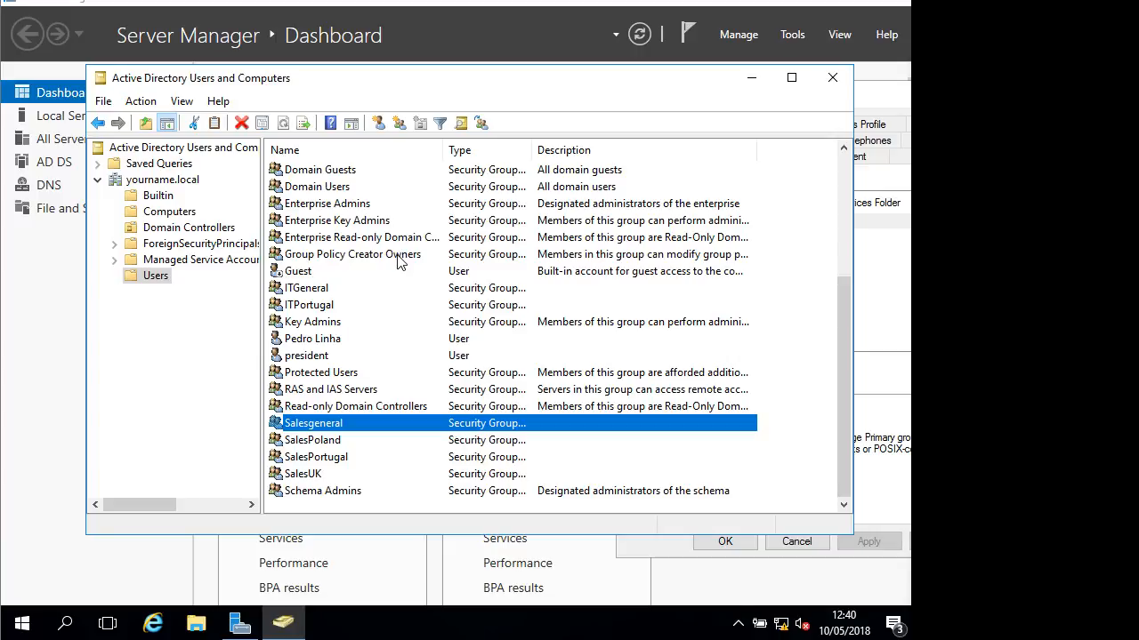
left_click(399, 124)
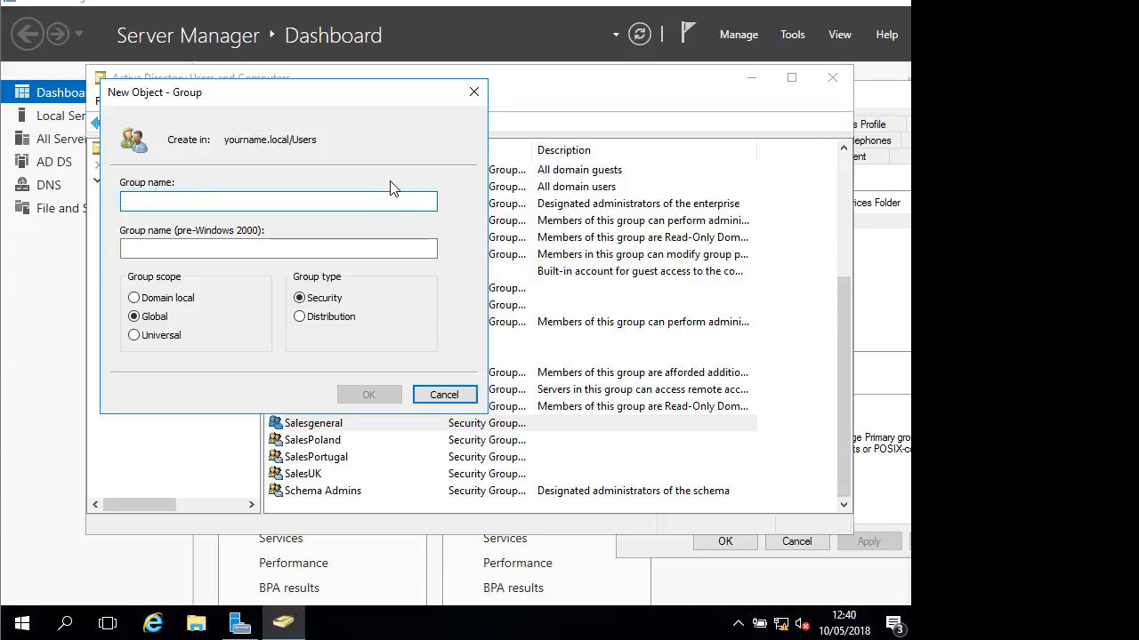
Create the ITPoland and ITUK groups in the Users container
type("IT")
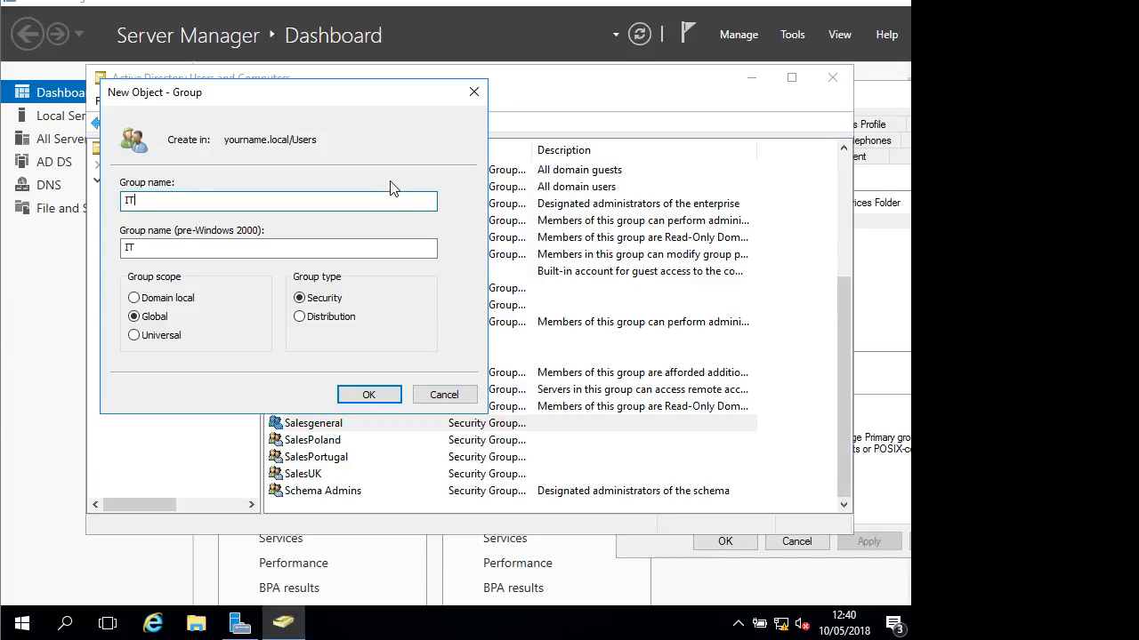
type("Poland")
key("Return")
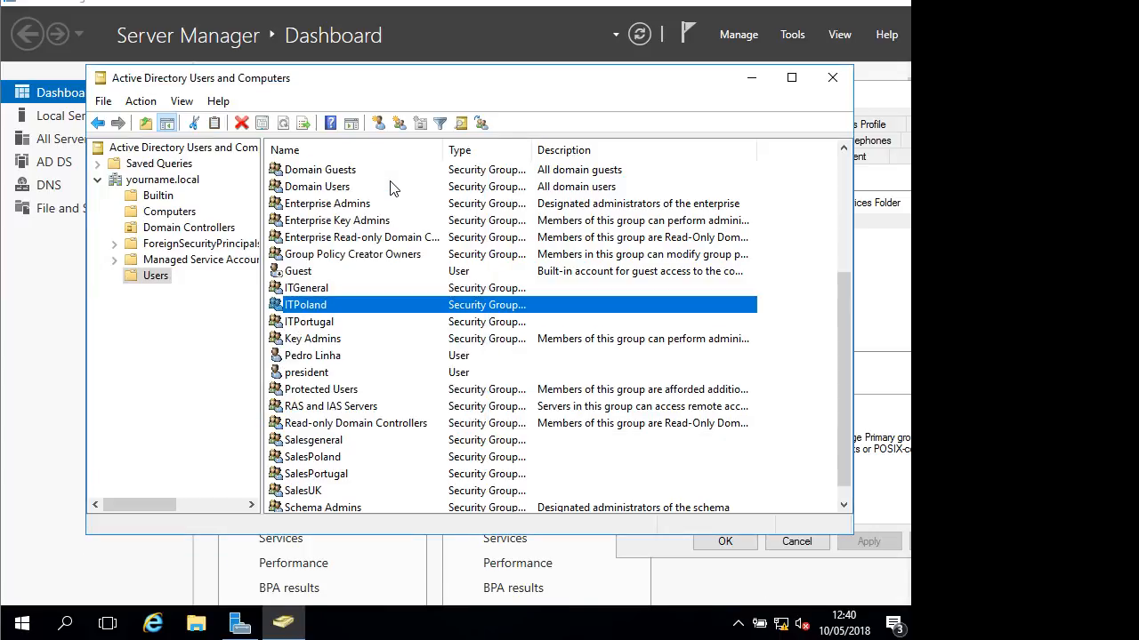
left_click(400, 124)
type("IT")
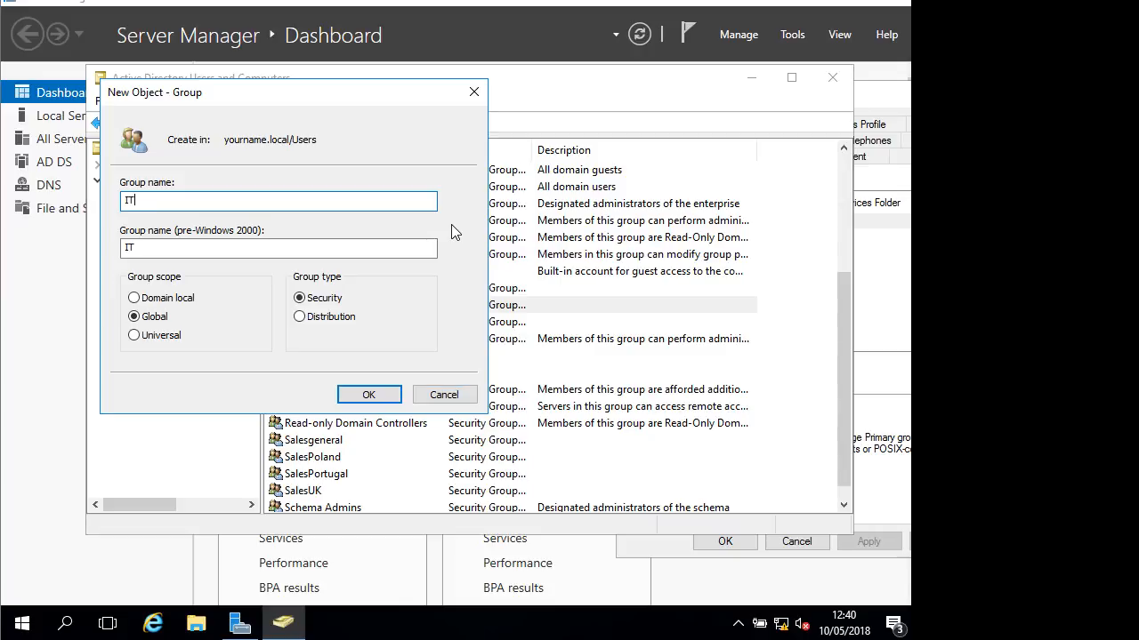
type("UK")
key("Return")
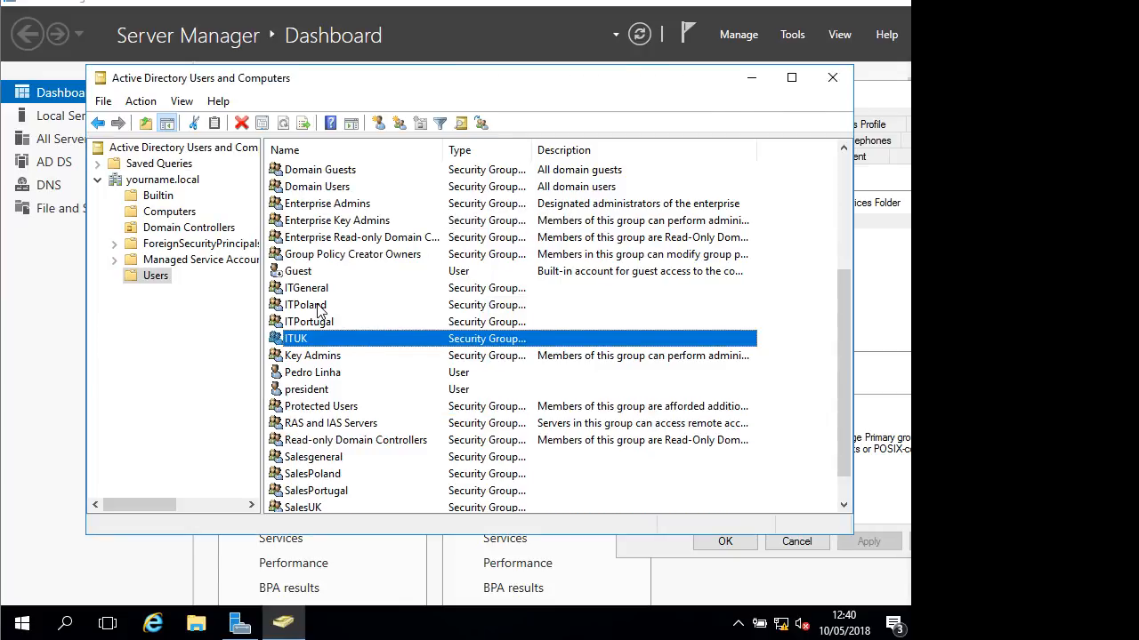
left_click(318, 305, "ctrl")
Add the selected ITPoland and ITUK groups to ITGeneral together
right_click(318, 305)
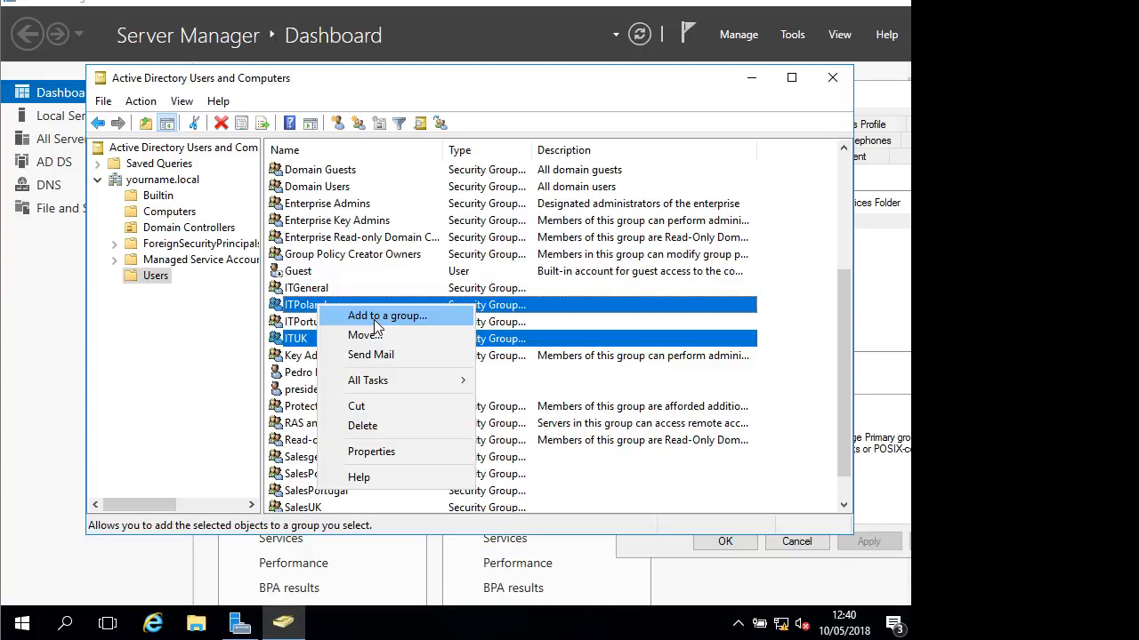
left_click(374, 317)
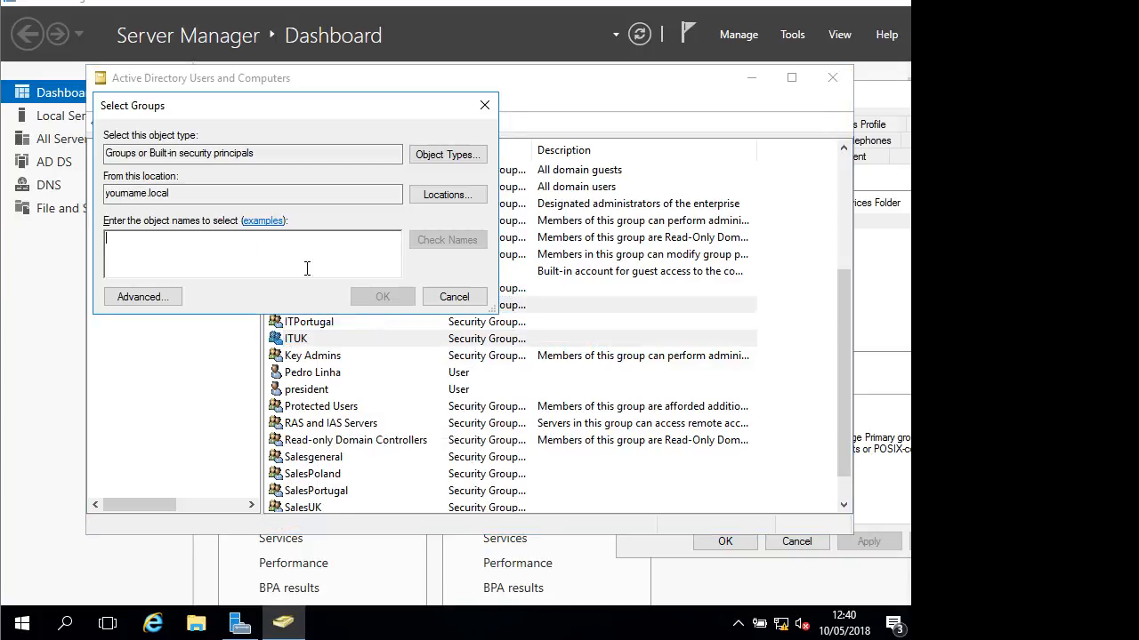
type("itgeneral")
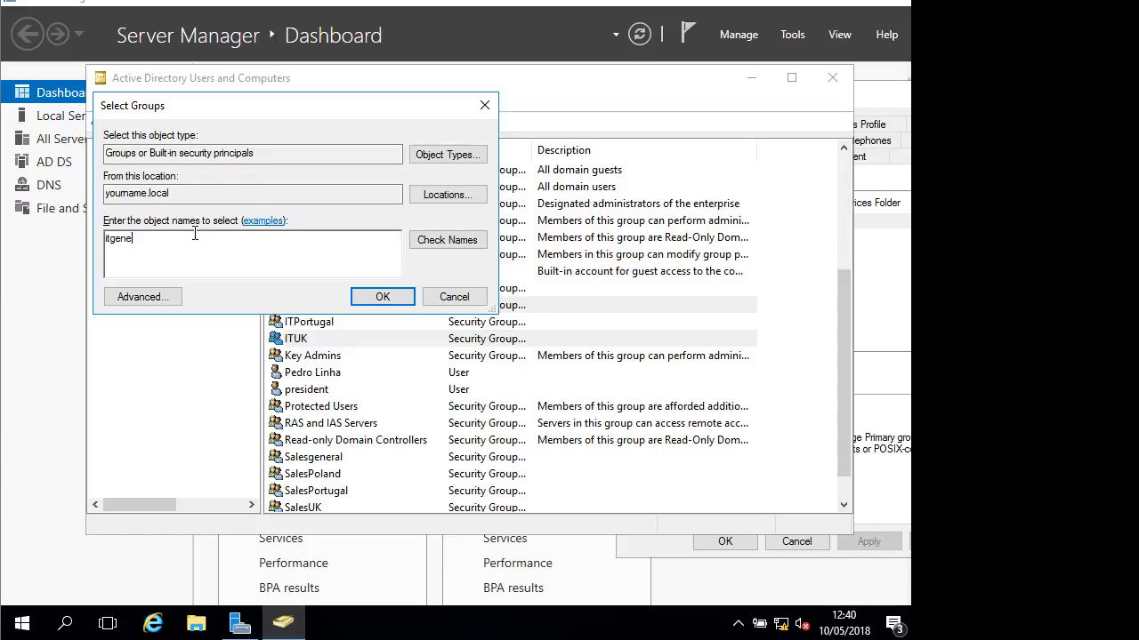
left_click(382, 295)
left_click(594, 372)
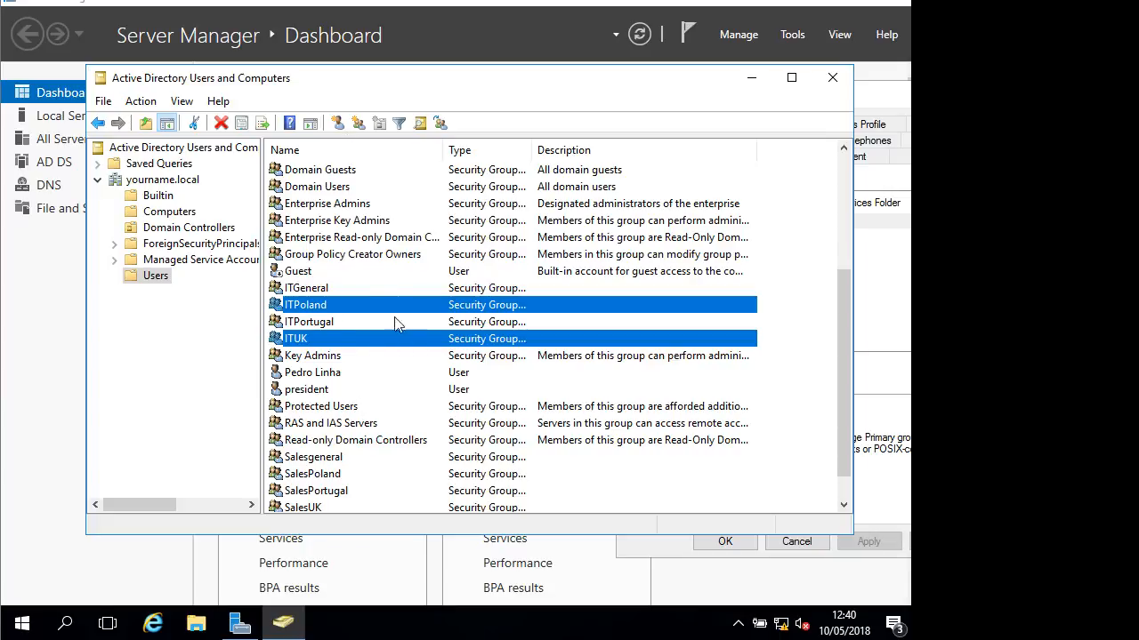
Create the HRGeneral security group and check its Members list
left_click(356, 125)
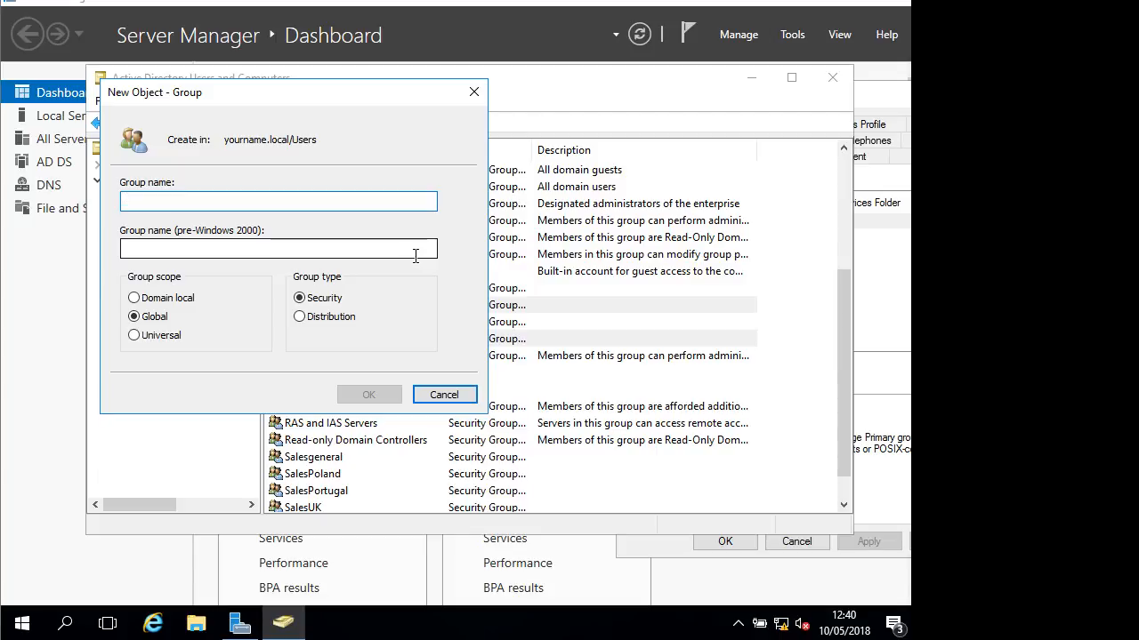
type("HRGeneral")
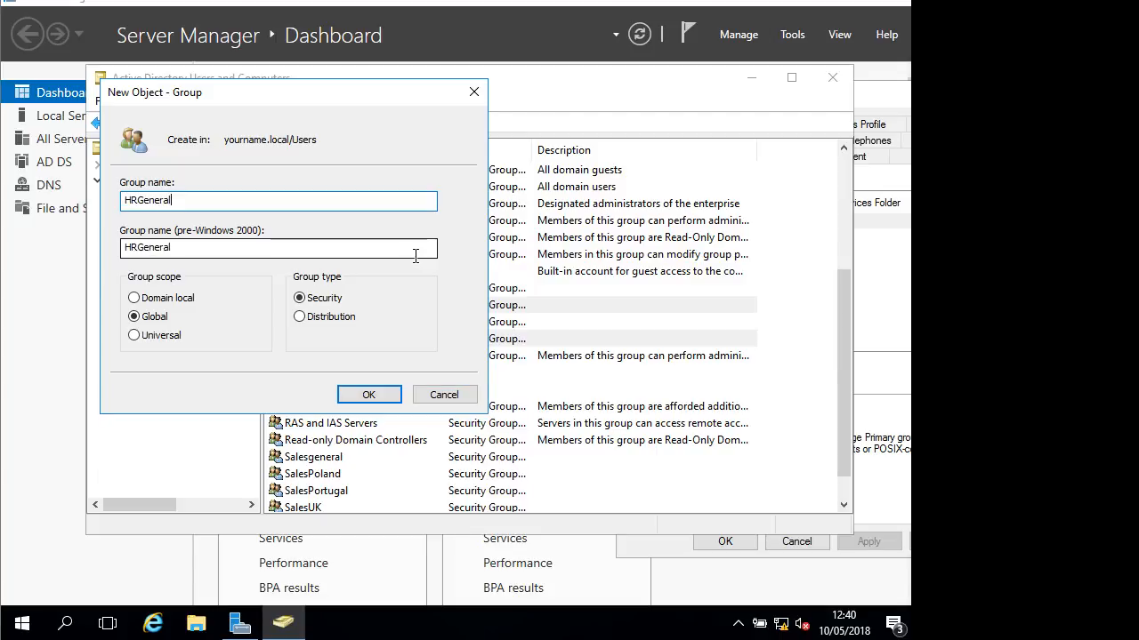
key("Return")
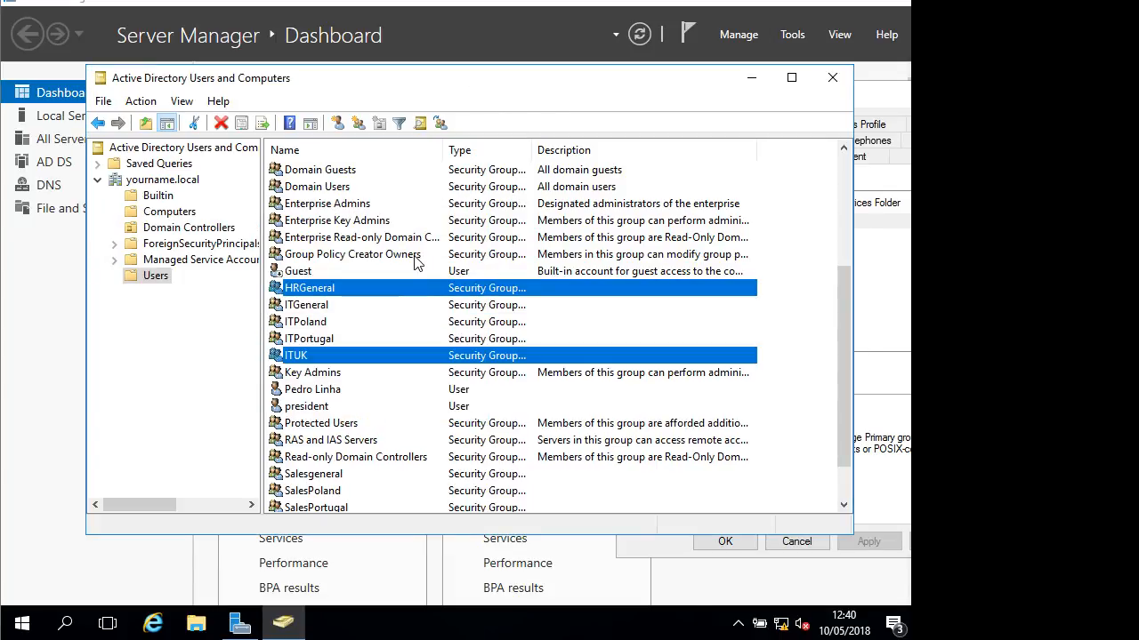
left_click(340, 373)
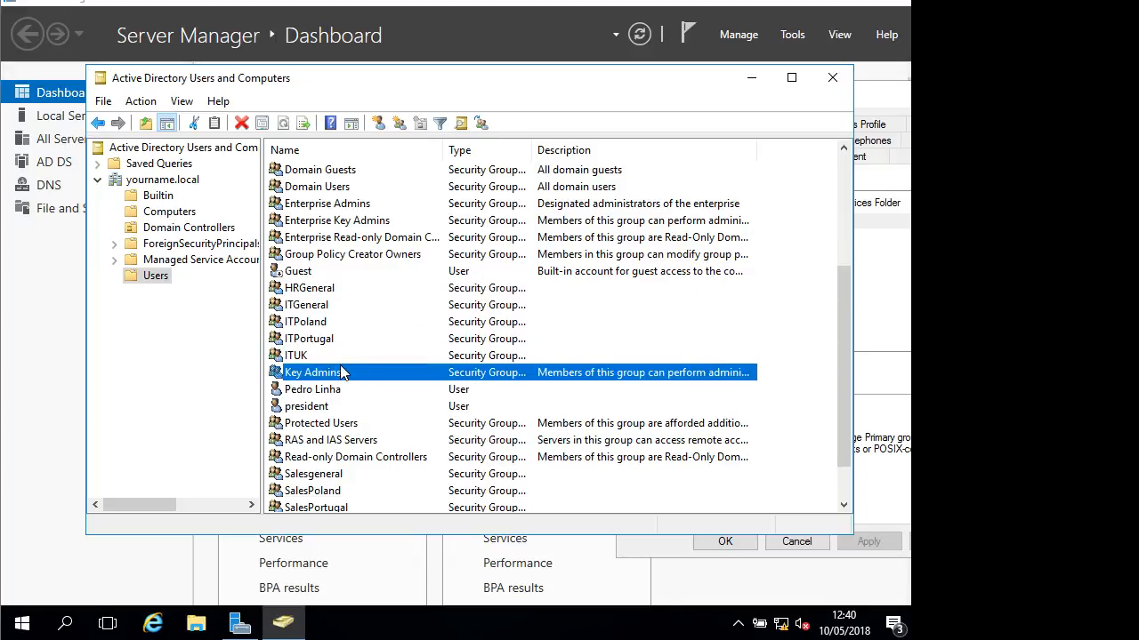
left_click(338, 355)
double_click(328, 288)
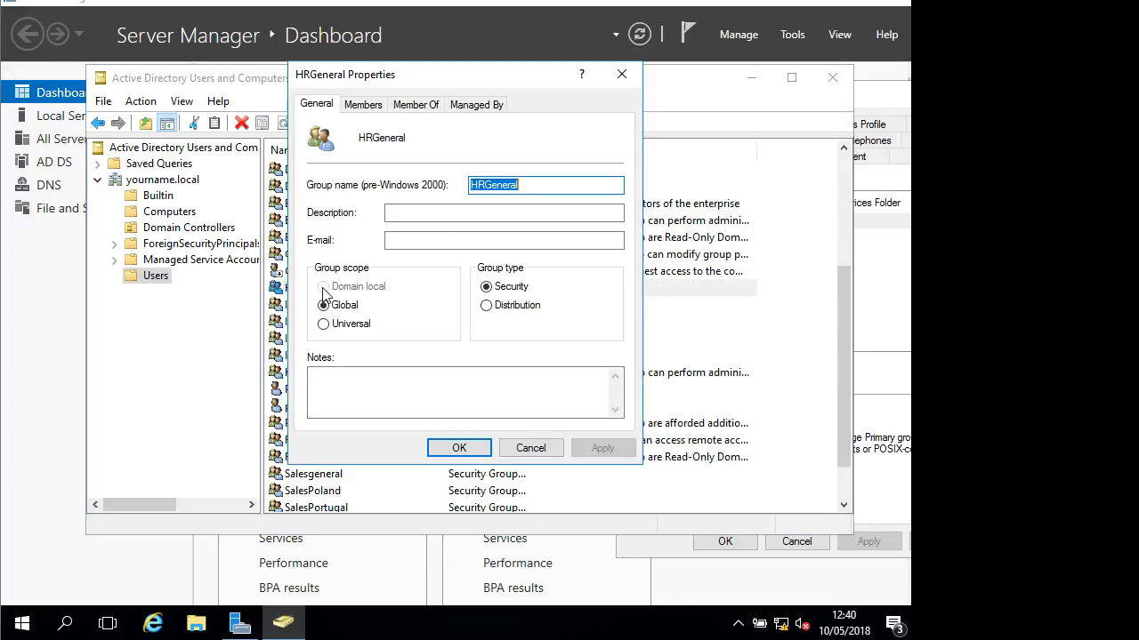
left_click(366, 106)
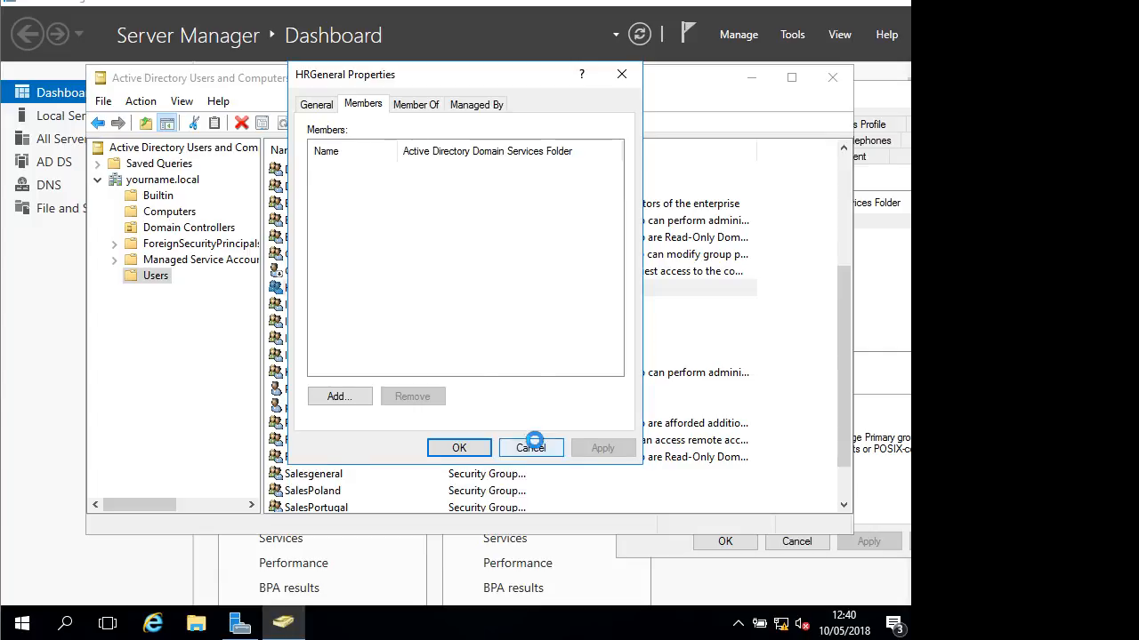
left_click(531, 448)
Create the HRPortugal, HRPoland and HRUK security groups in Users
left_click(400, 121)
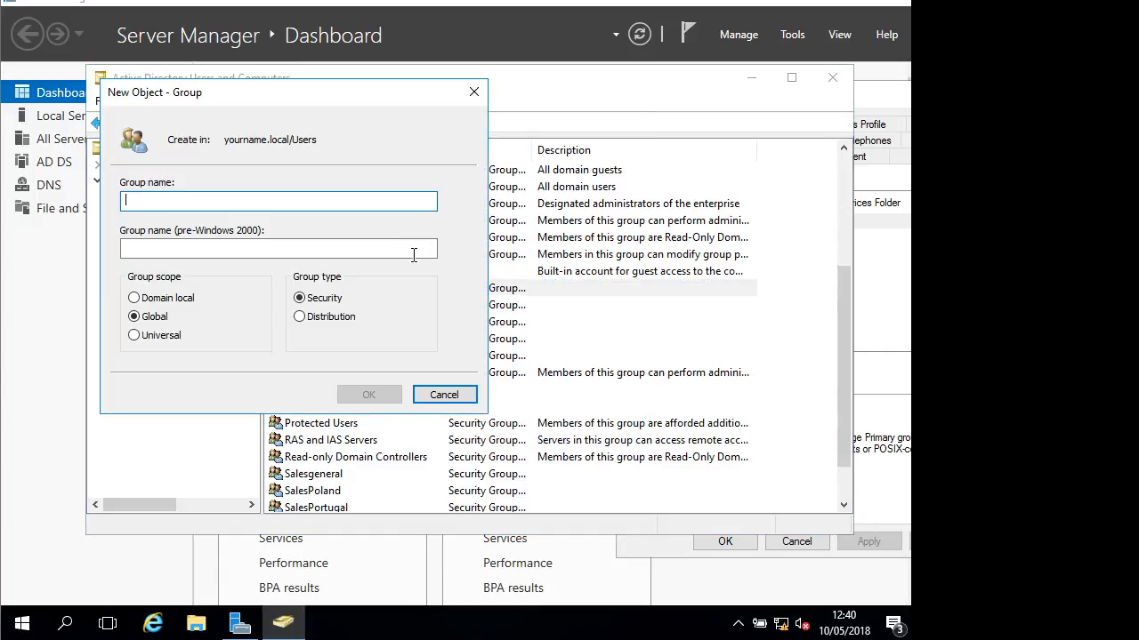
type("HRP")
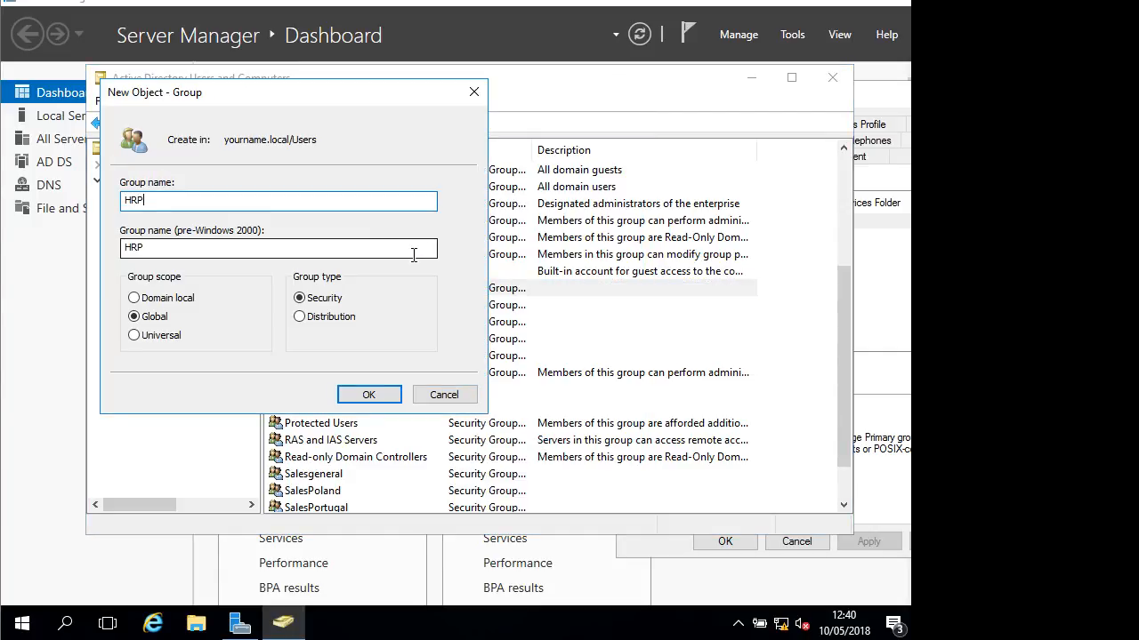
type("ortugal")
key("Return")
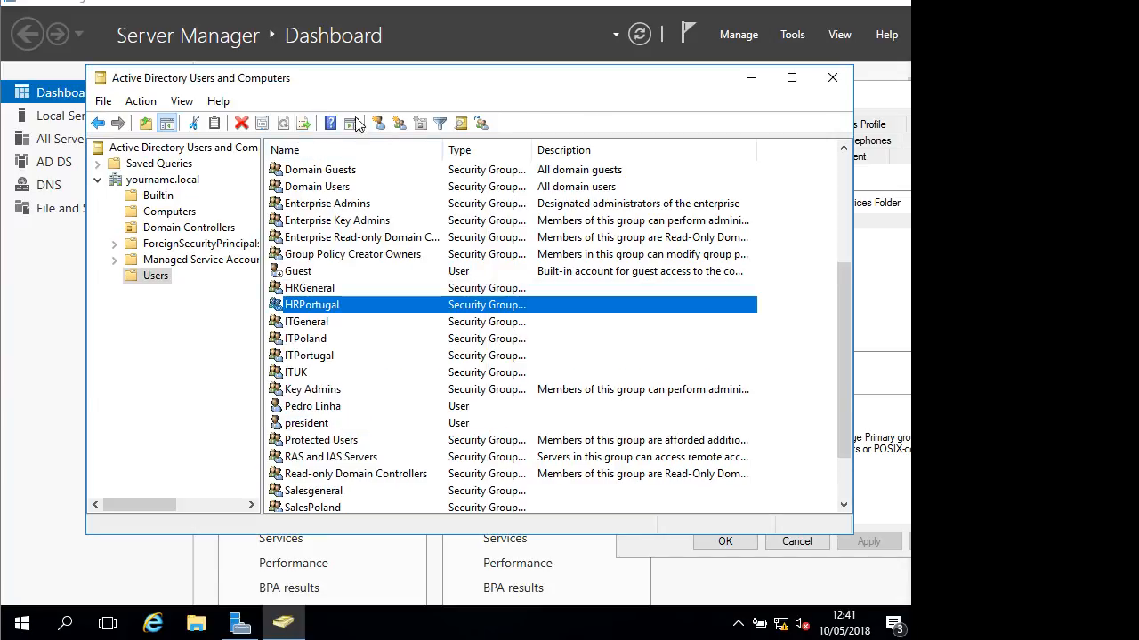
left_click(398, 122)
type("H")
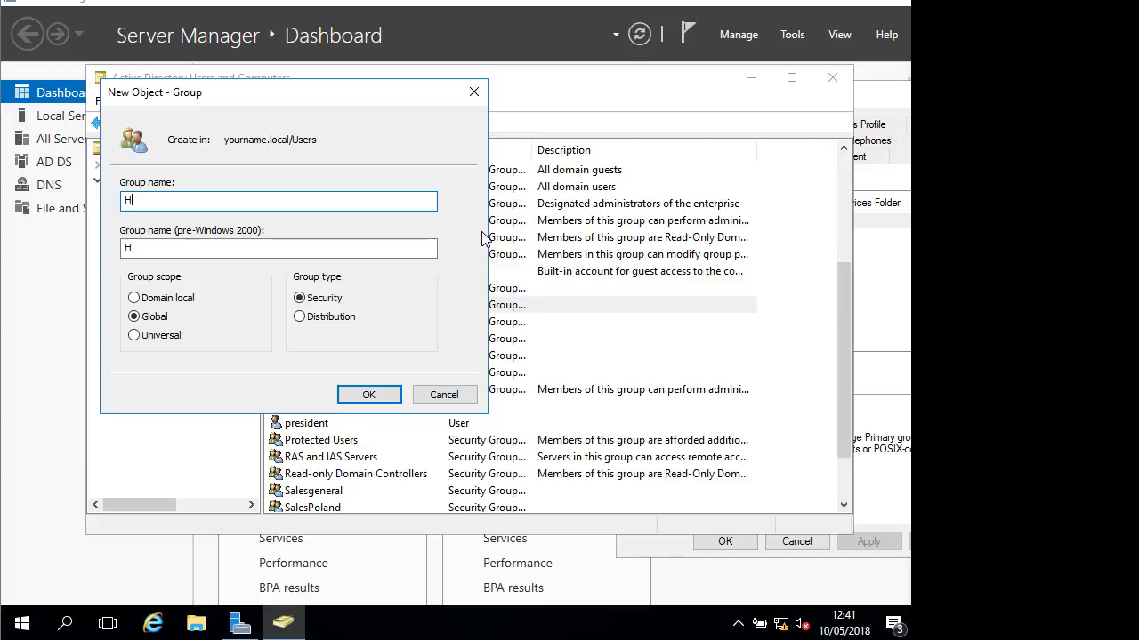
type("RPoland")
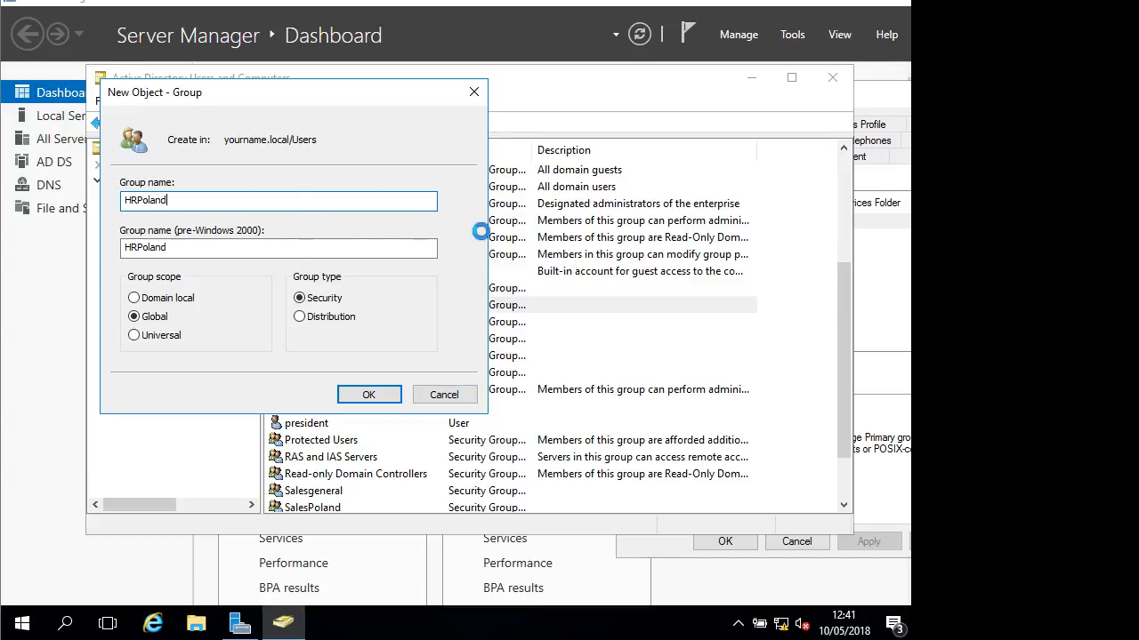
key("Return")
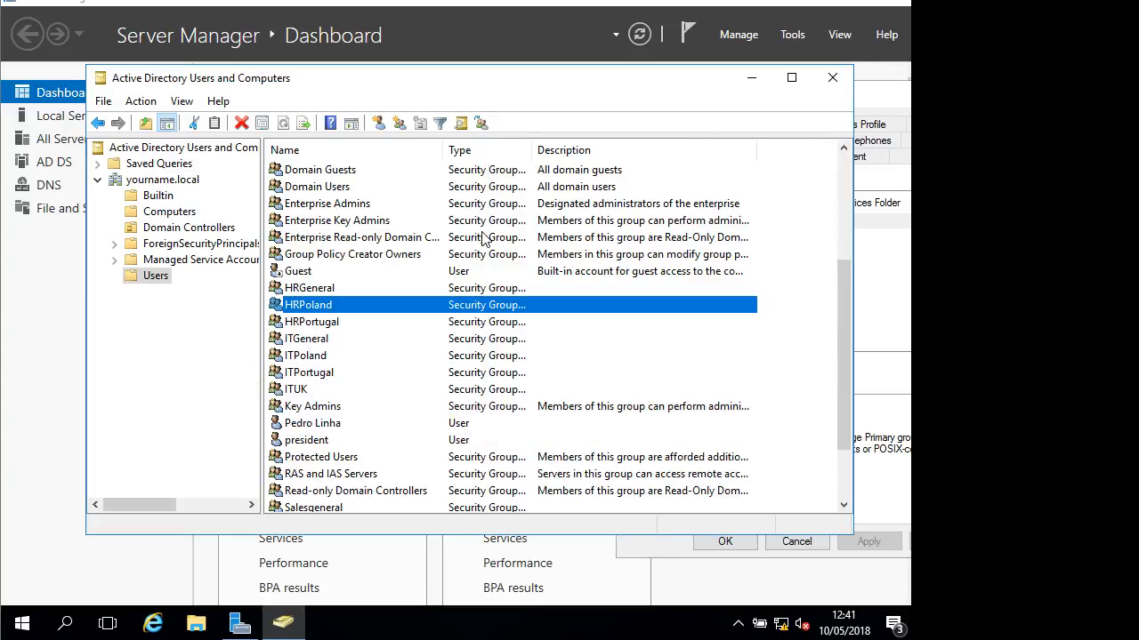
left_click(399, 122)
type("HR")
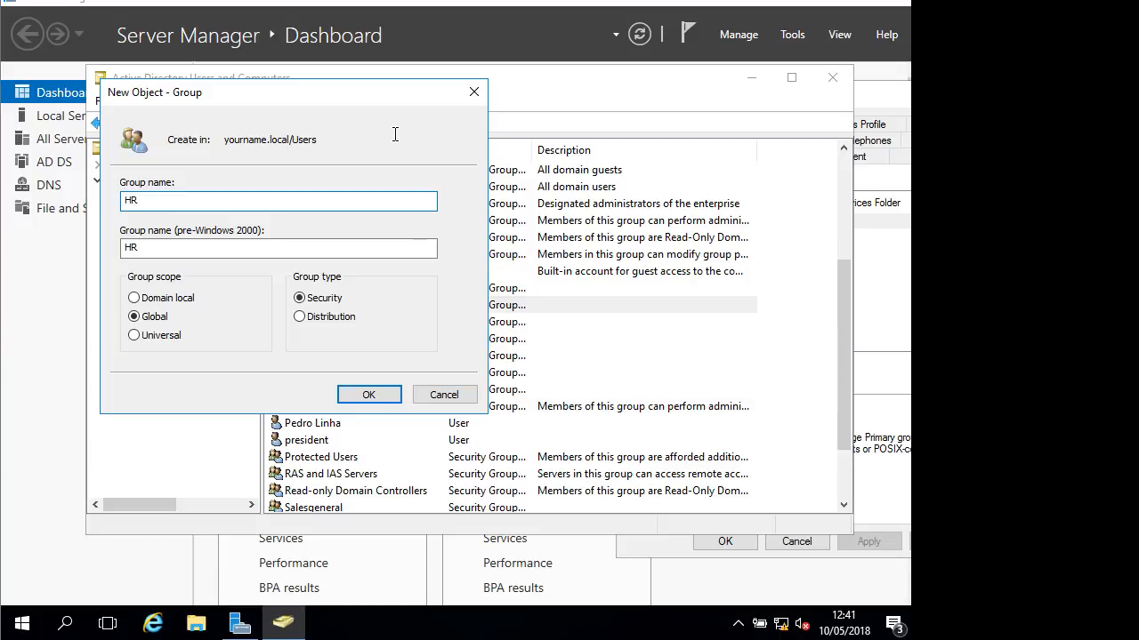
type("UK")
key("Return")
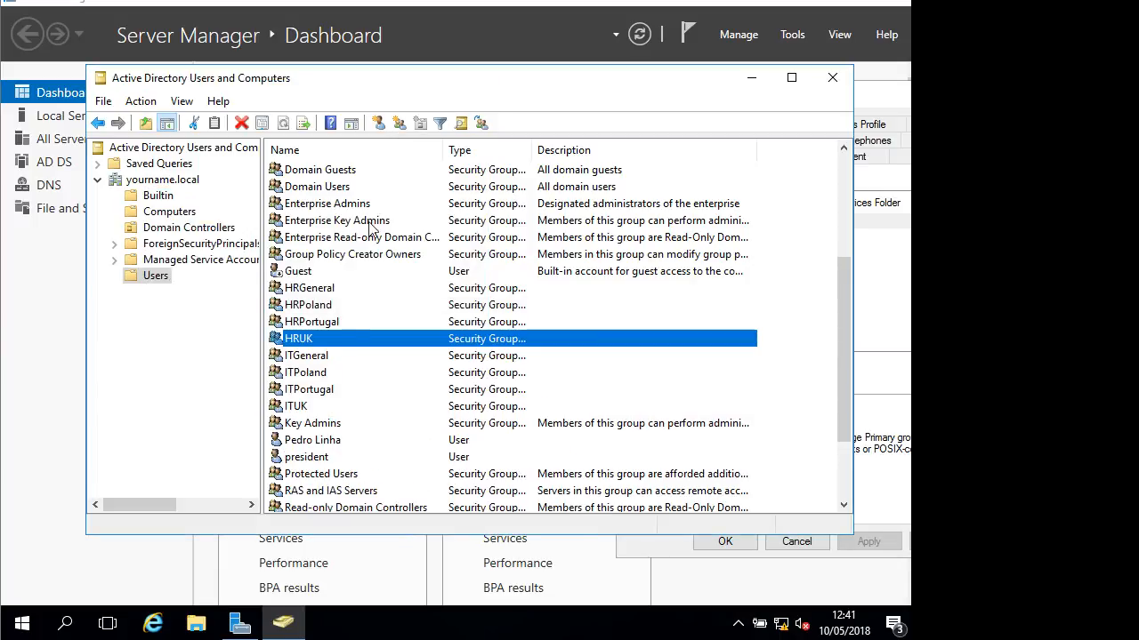
Add the selected HRPortugal, HRPoland and HRUK groups to HRGeneral using Add to a group
left_click(334, 325)
left_click(307, 305, "ctrl")
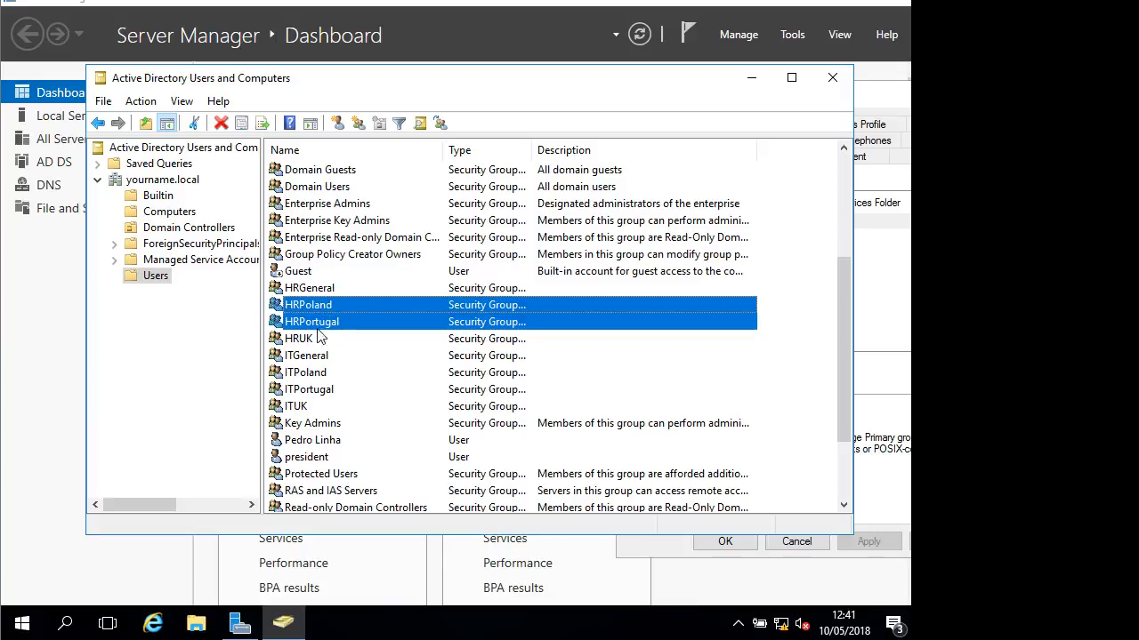
left_click(312, 339, "ctrl")
right_click(311, 308)
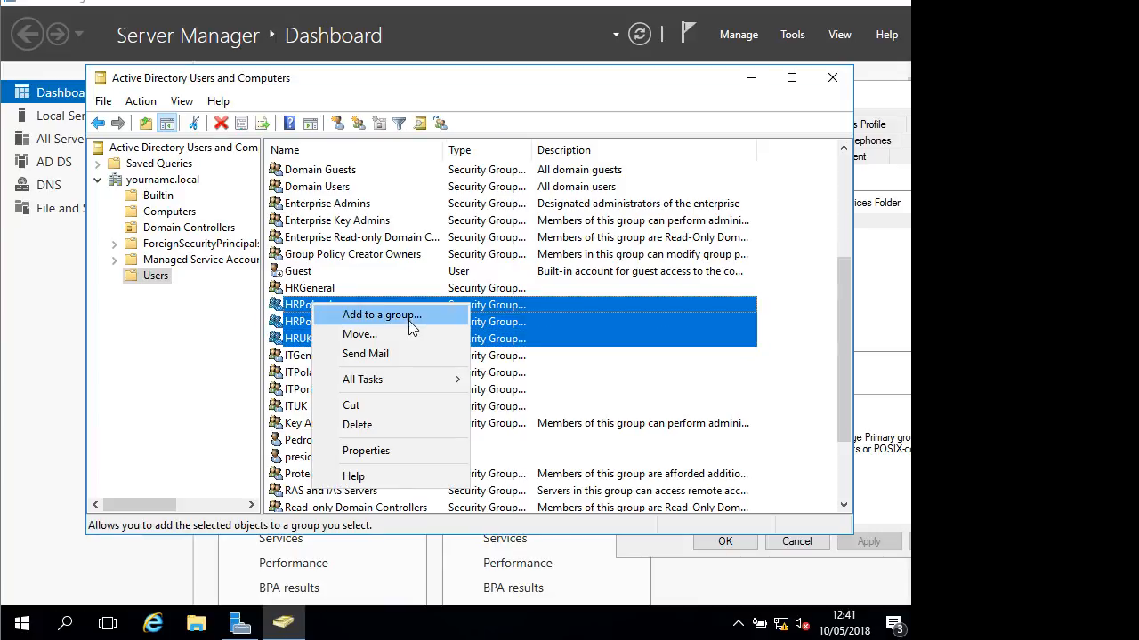
left_click(392, 309)
type("hrgenera")
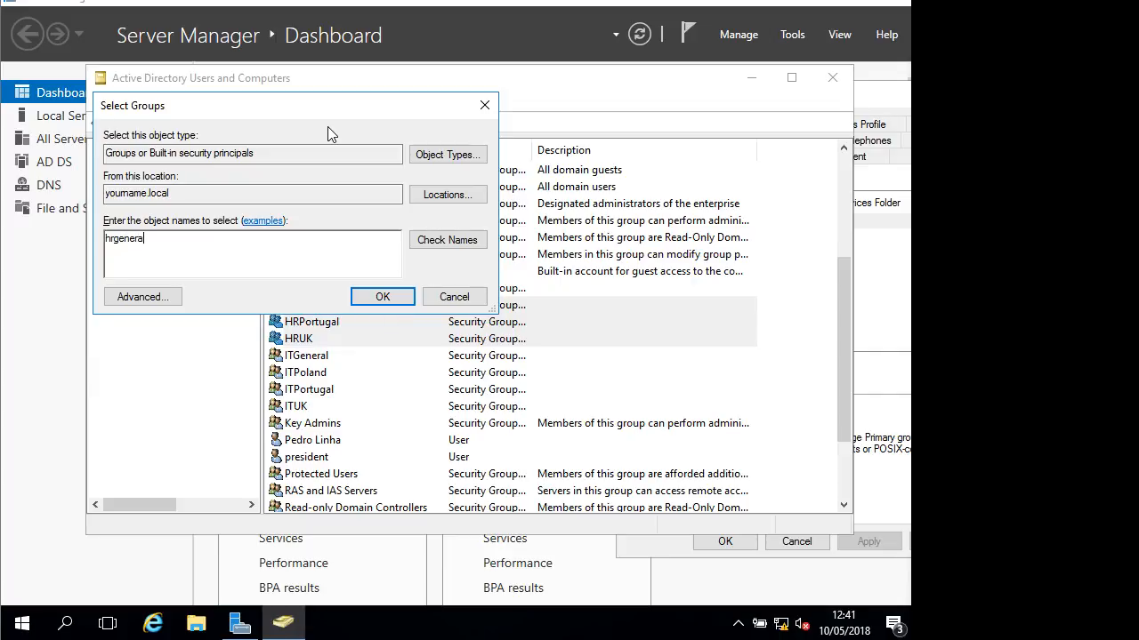
type("l")
key("Return")
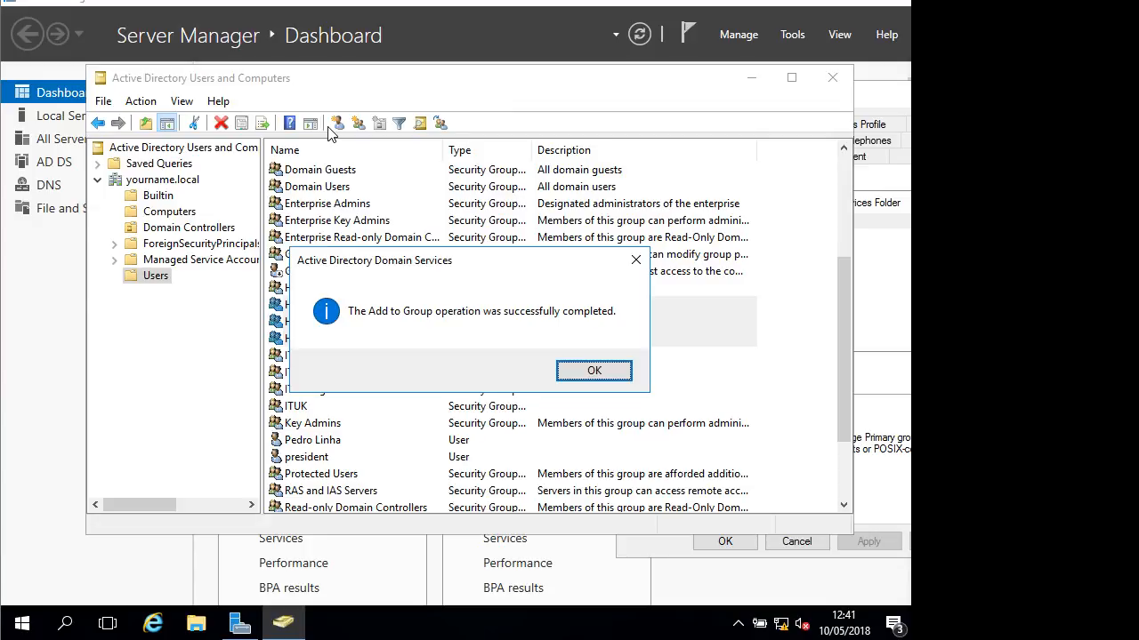
left_click(603, 374)
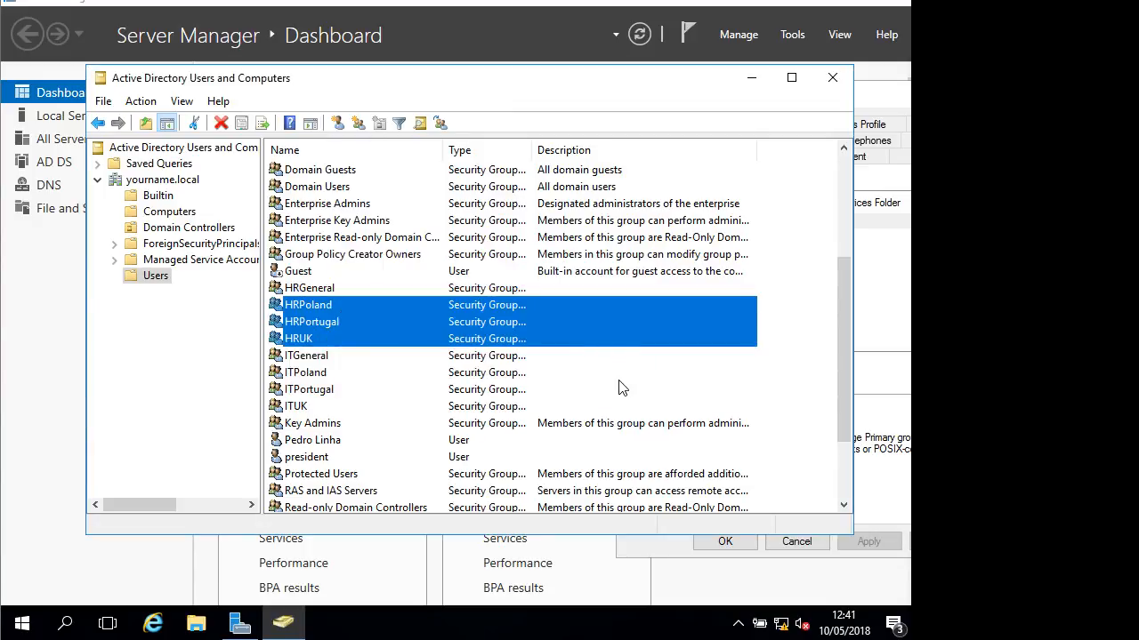
scroll(368, 315, "down", 2)
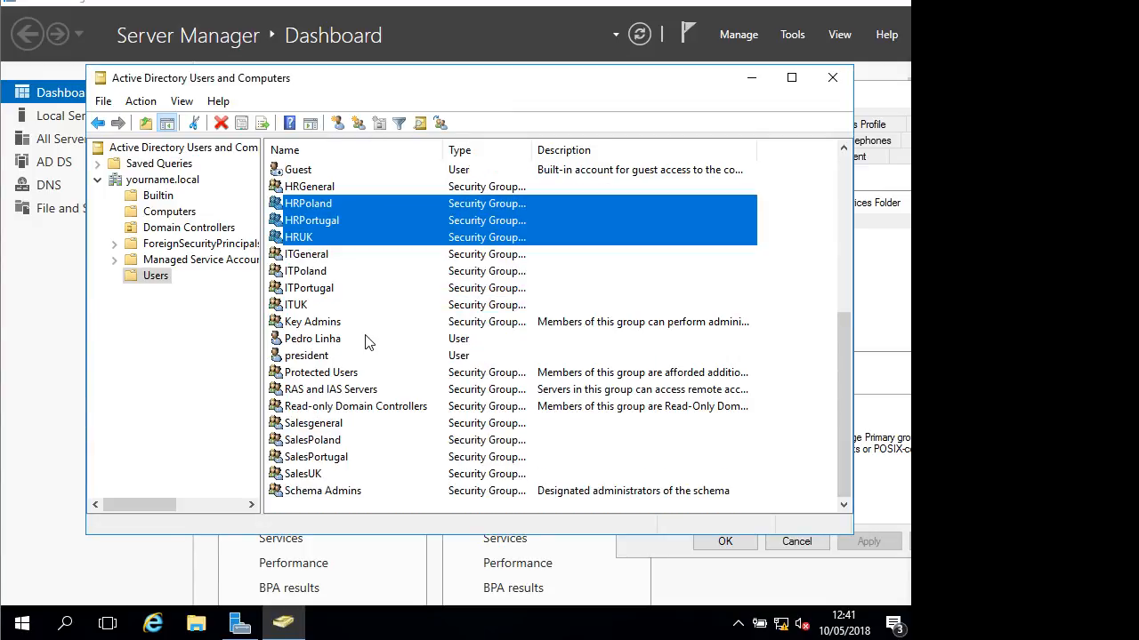
scroll(366, 341, "up", 1)
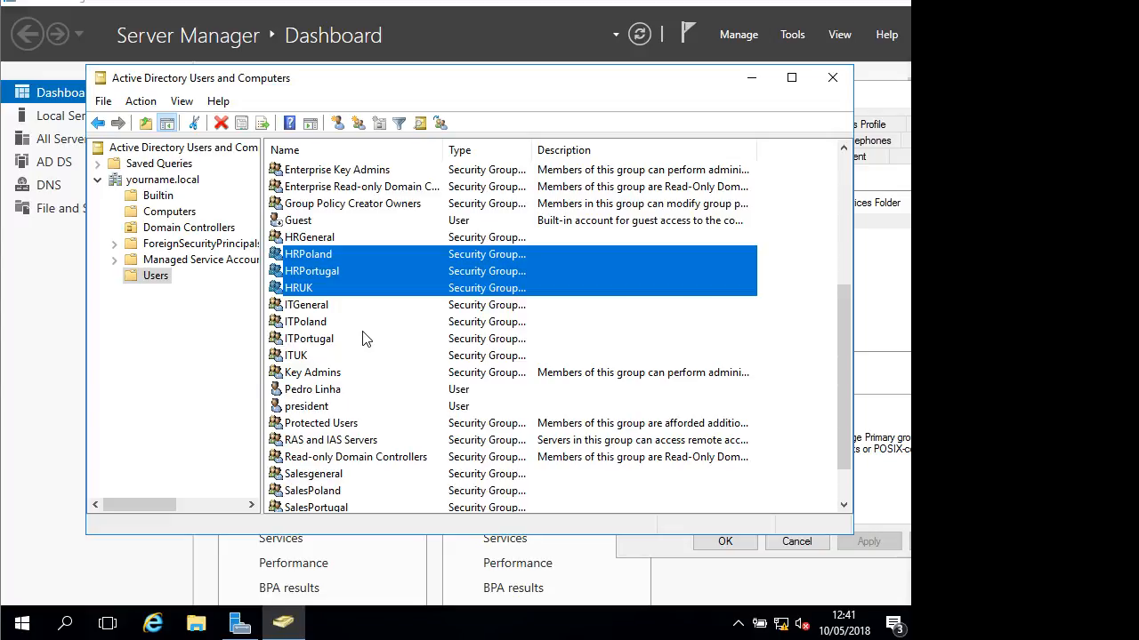
scroll(354, 411, "down", 1)
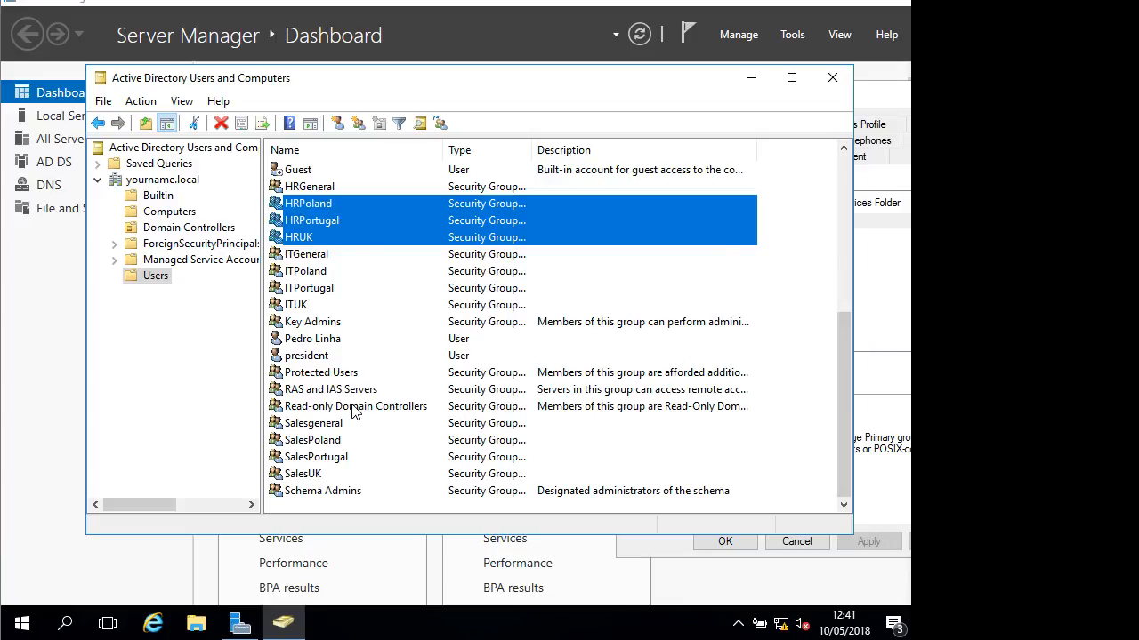
scroll(353, 410, "up", 2)
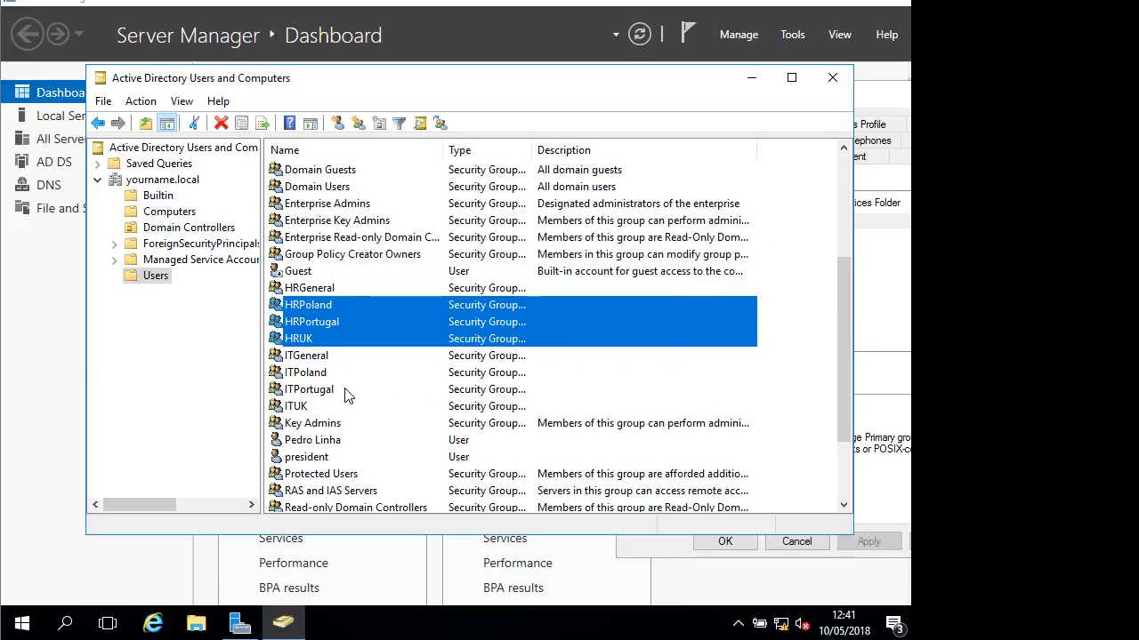
scroll(347, 392, "down", 2)
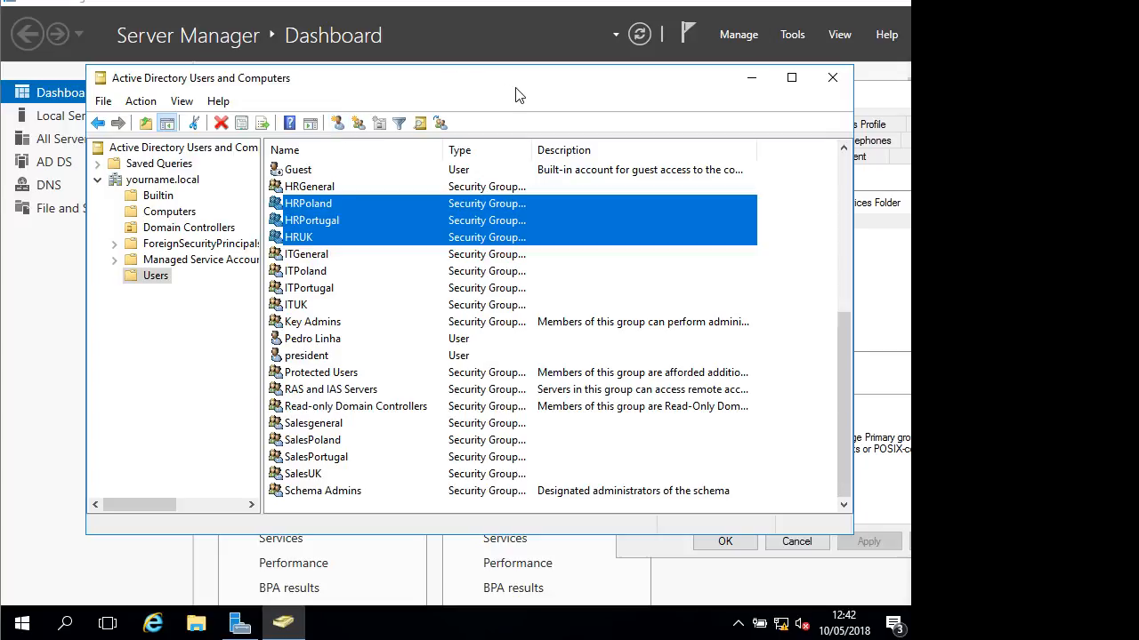
Start a new user in Users, then cancel the New User dialog
left_click(399, 355)
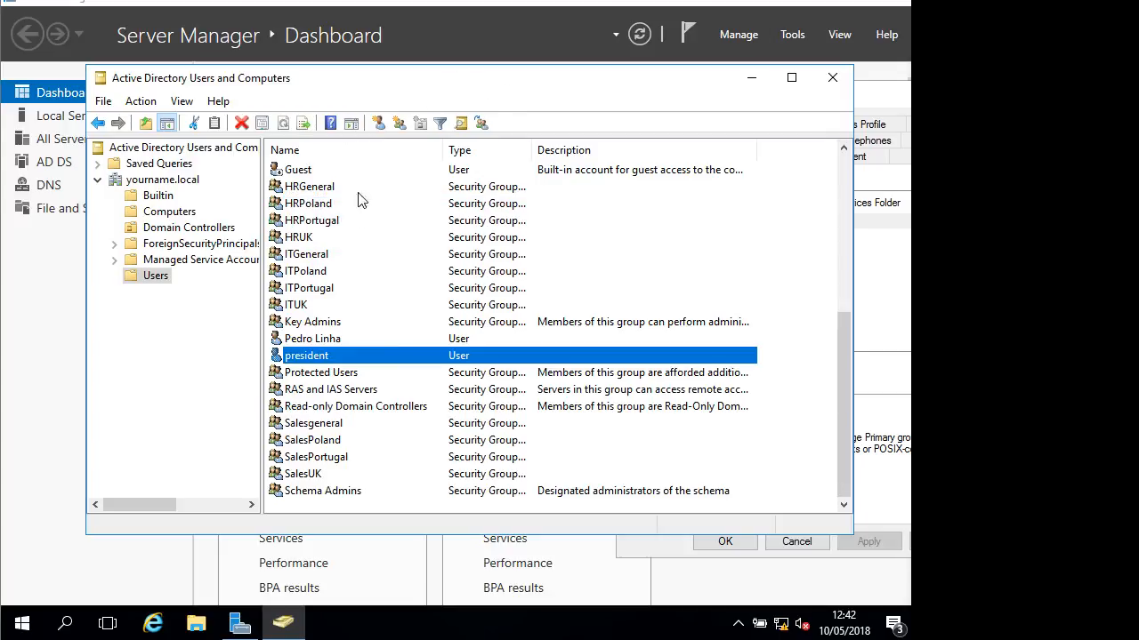
left_click(380, 124)
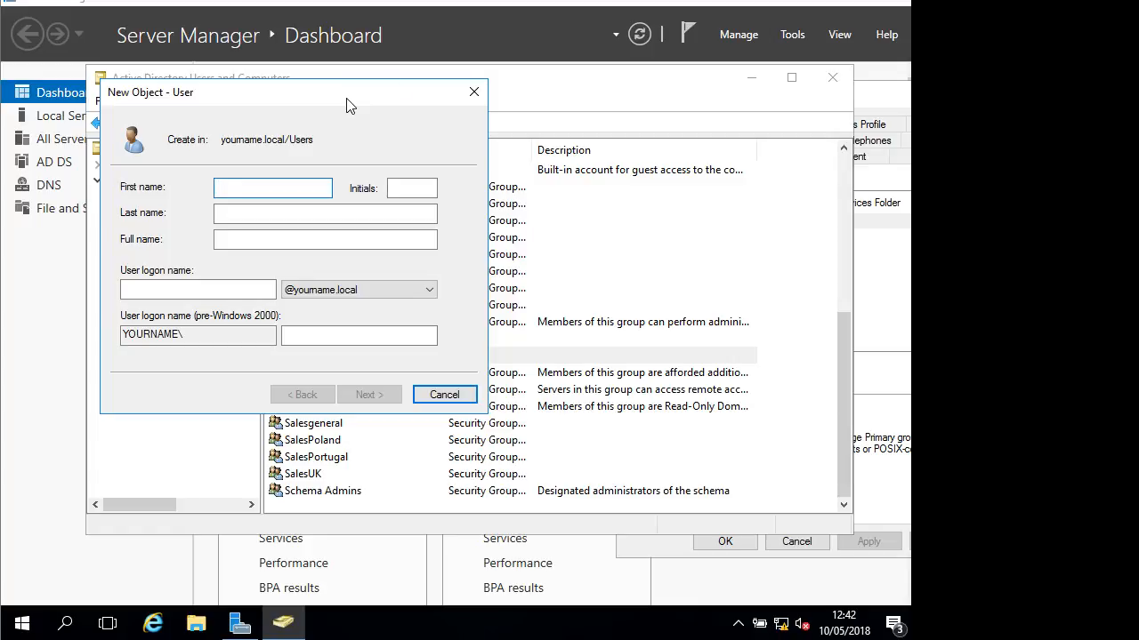
left_click(474, 92)
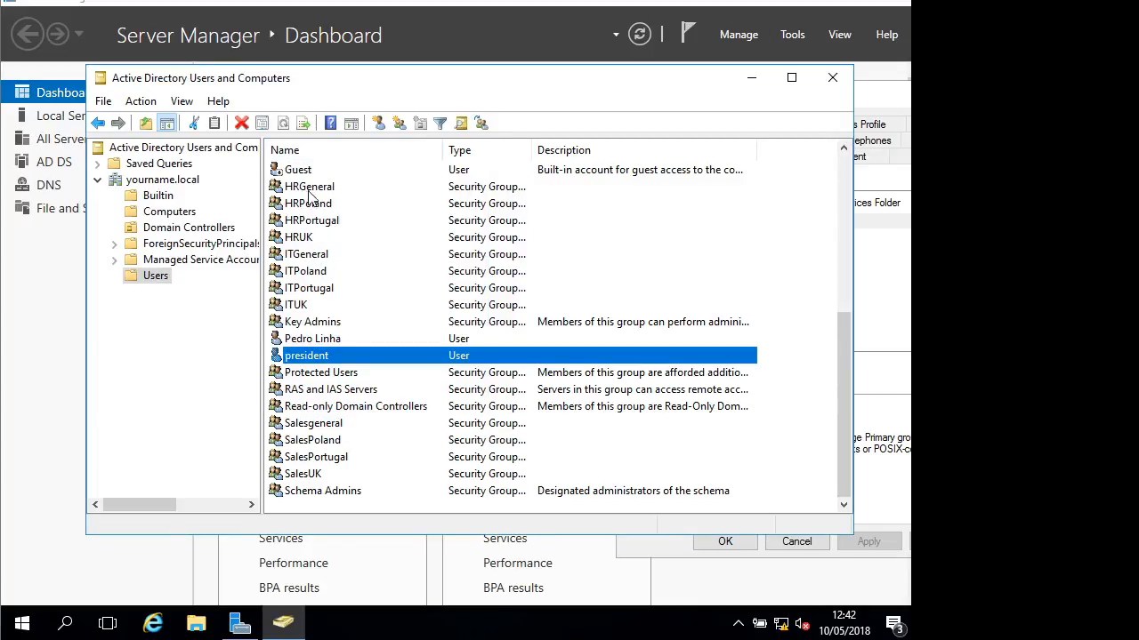
Sort the Users container entries by Name, descending
scroll(309, 198, "up", 2)
scroll(315, 196, "down", 2)
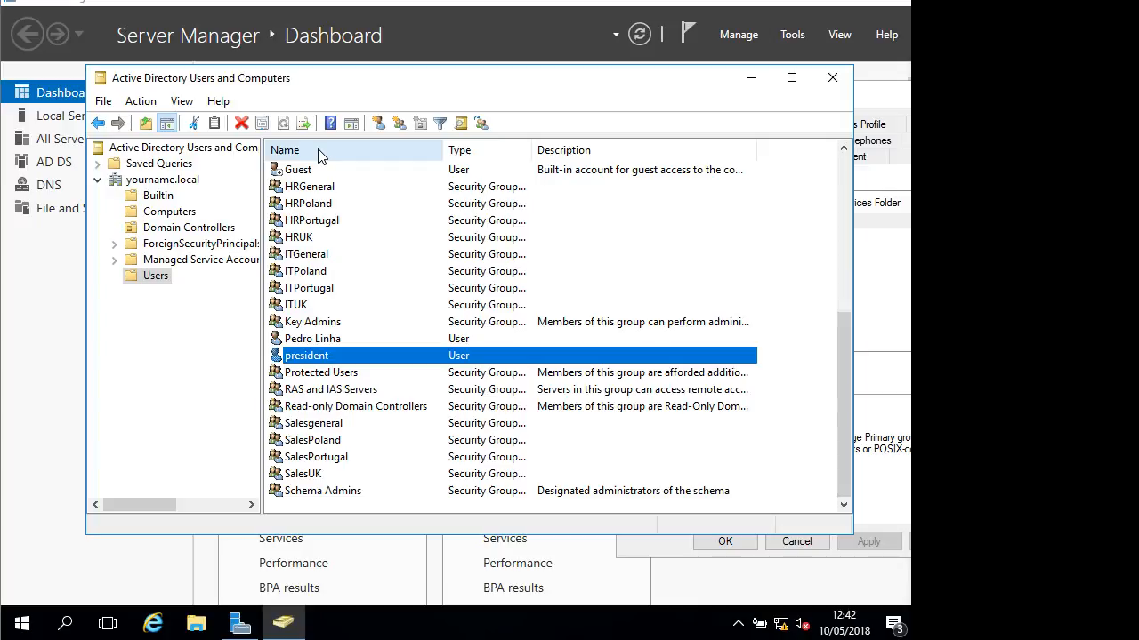
left_click(321, 153)
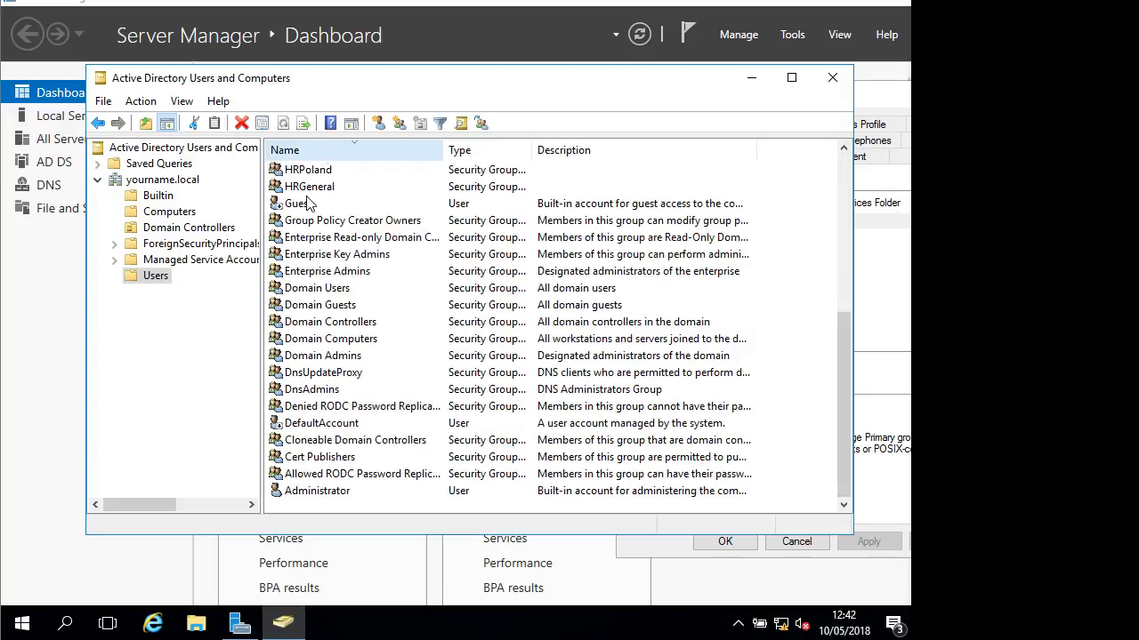
scroll(320, 198, "up", 7)
scroll(331, 198, "down", 6)
Start a new user with first name and logon name _itstandard, advancing to the password page
left_click(379, 125)
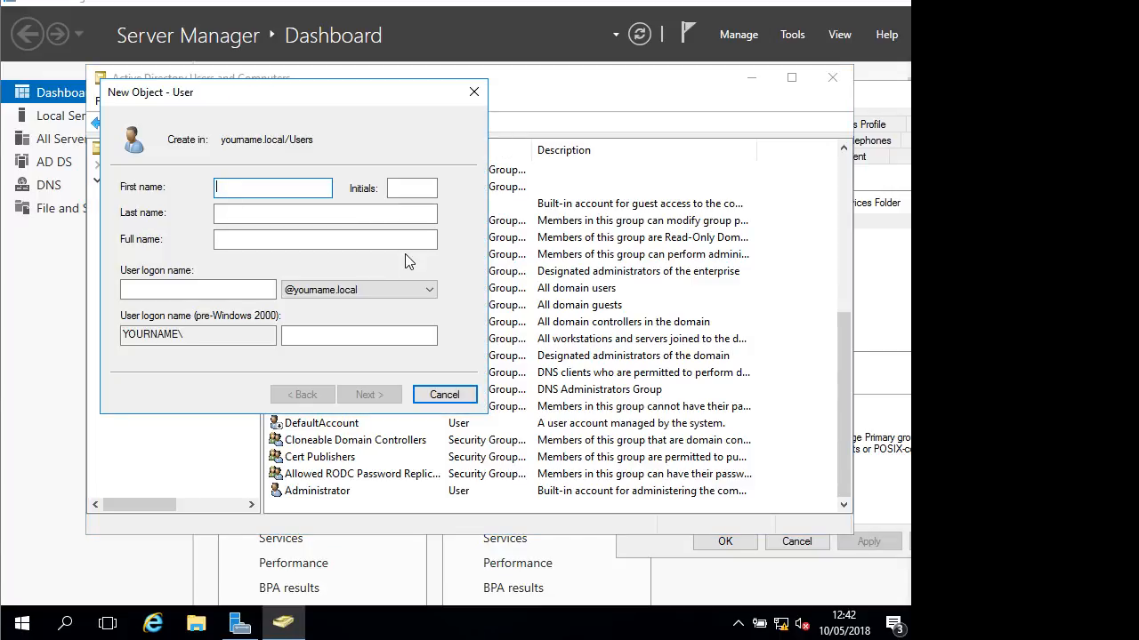
type("J")
type("itstandard")
left_click(259, 285)
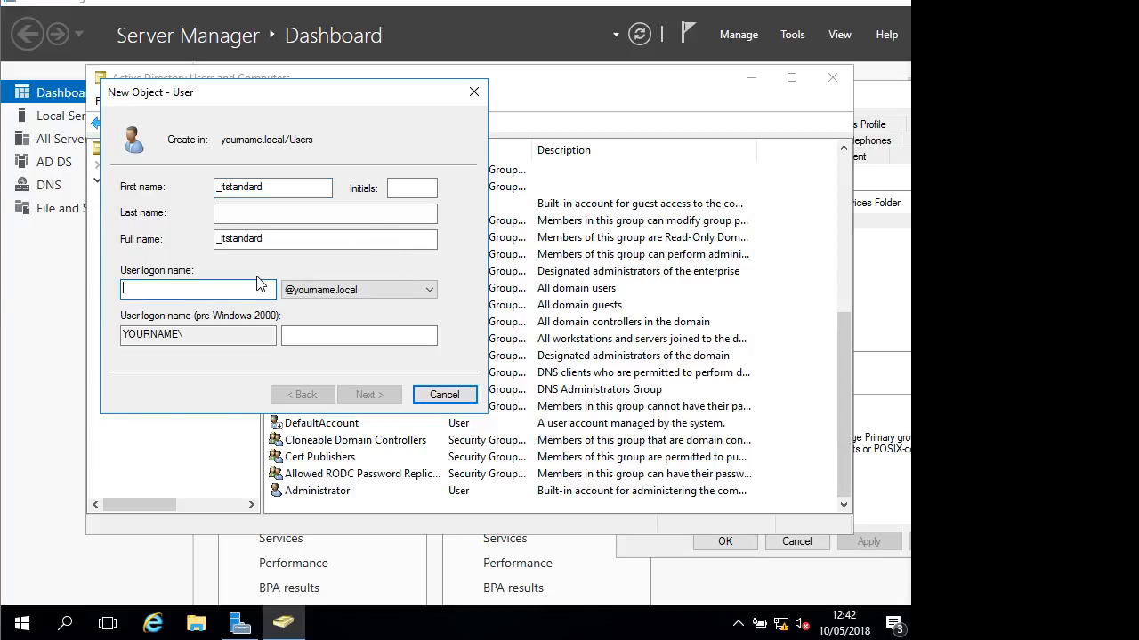
type("_its")
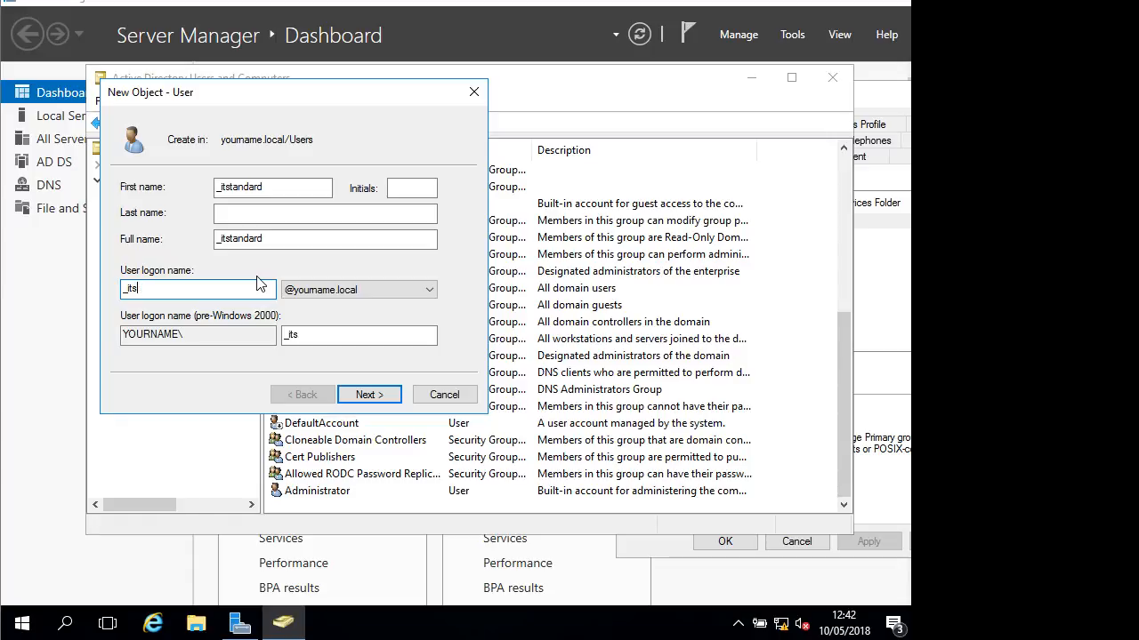
type("tandard")
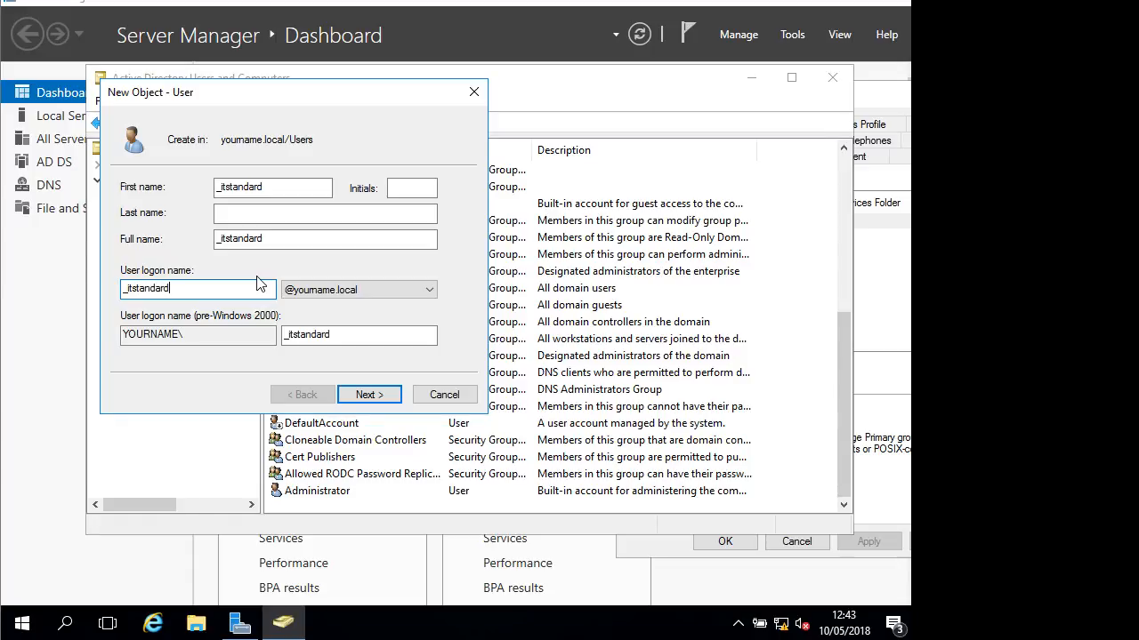
left_click(368, 395)
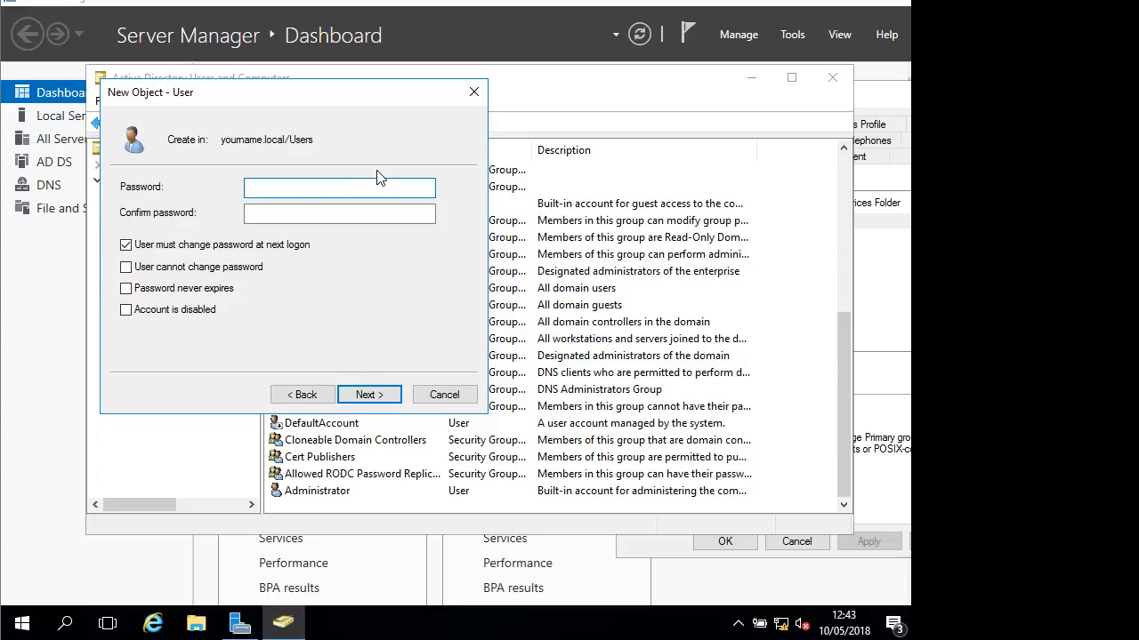
Set and confirm the password, enable Password never expires, and finish creating _itstandard
type("•••••••")
left_click(381, 211)
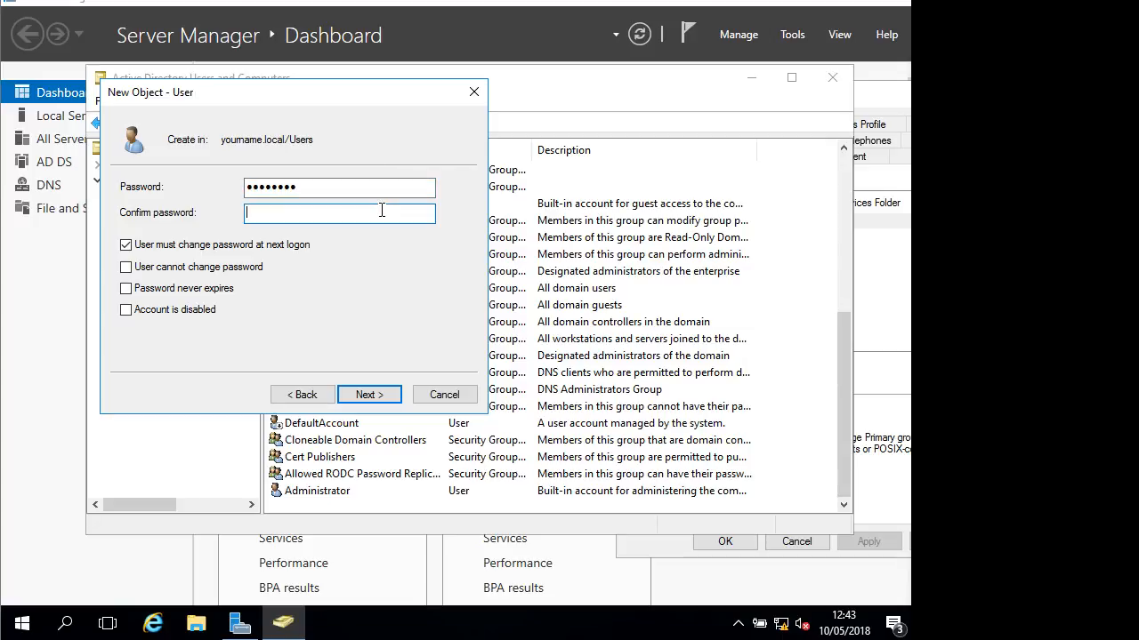
type("•••••••")
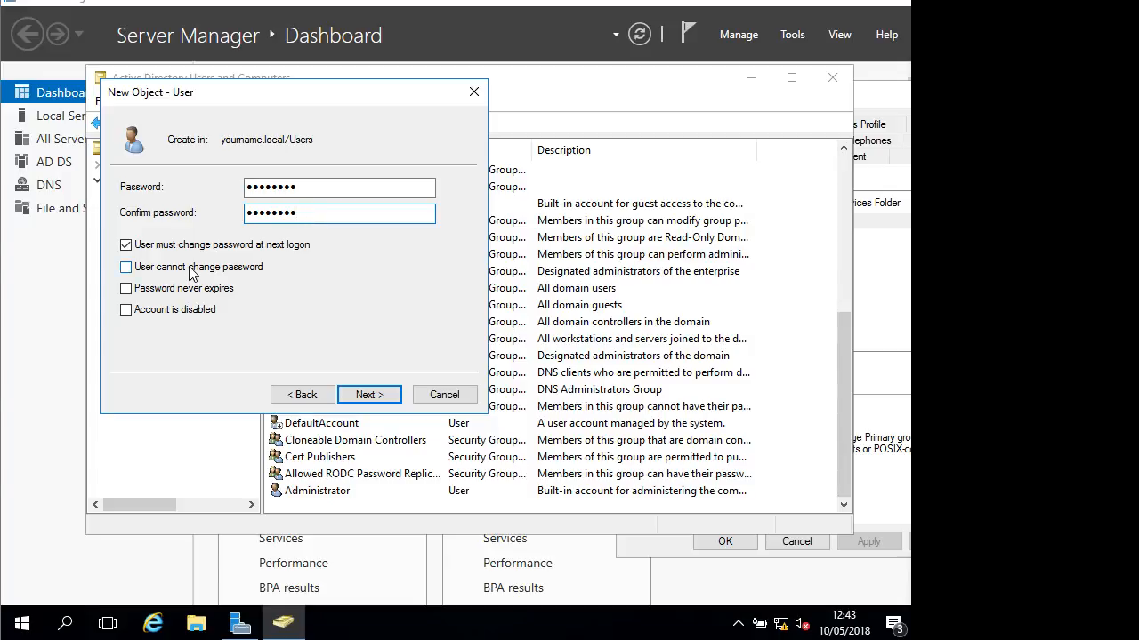
left_click(189, 297)
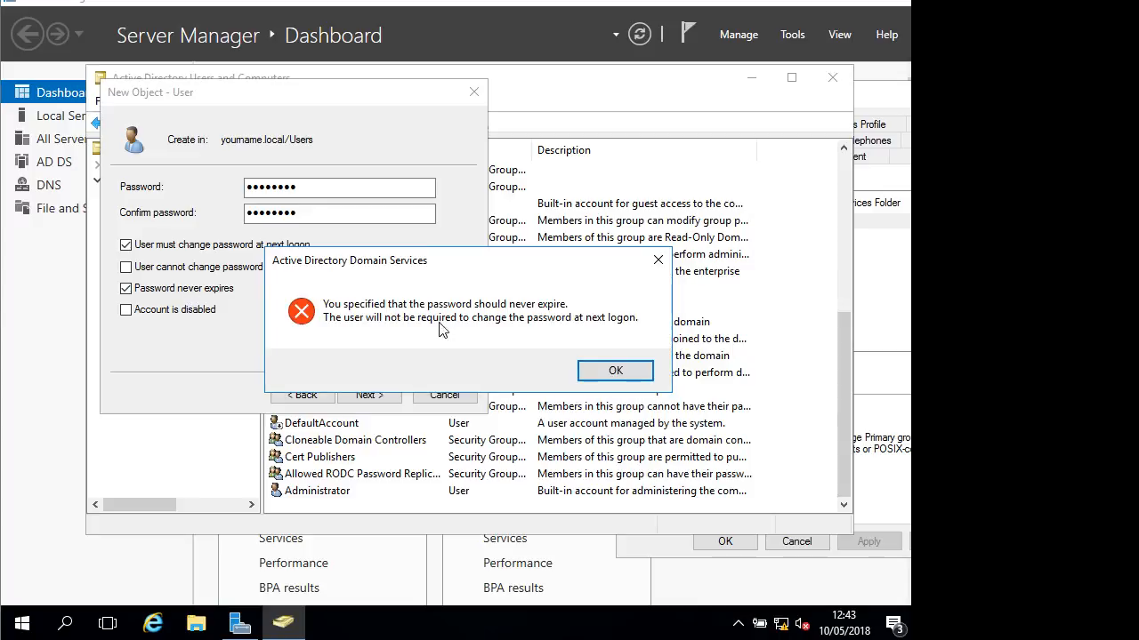
left_click(603, 372)
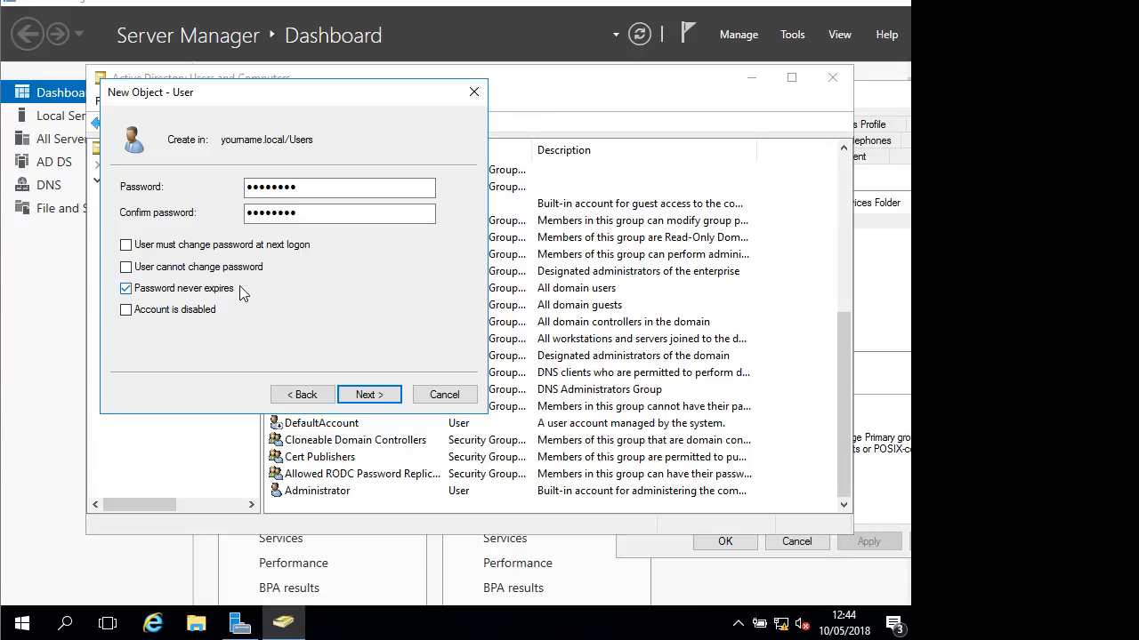
left_click(389, 401)
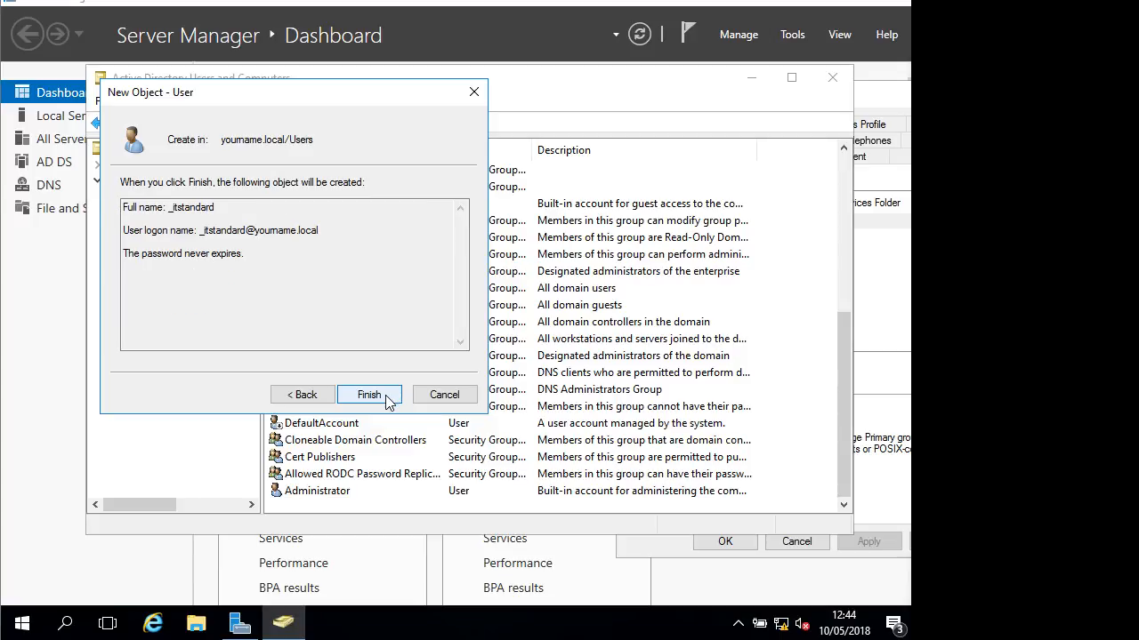
left_click(385, 401)
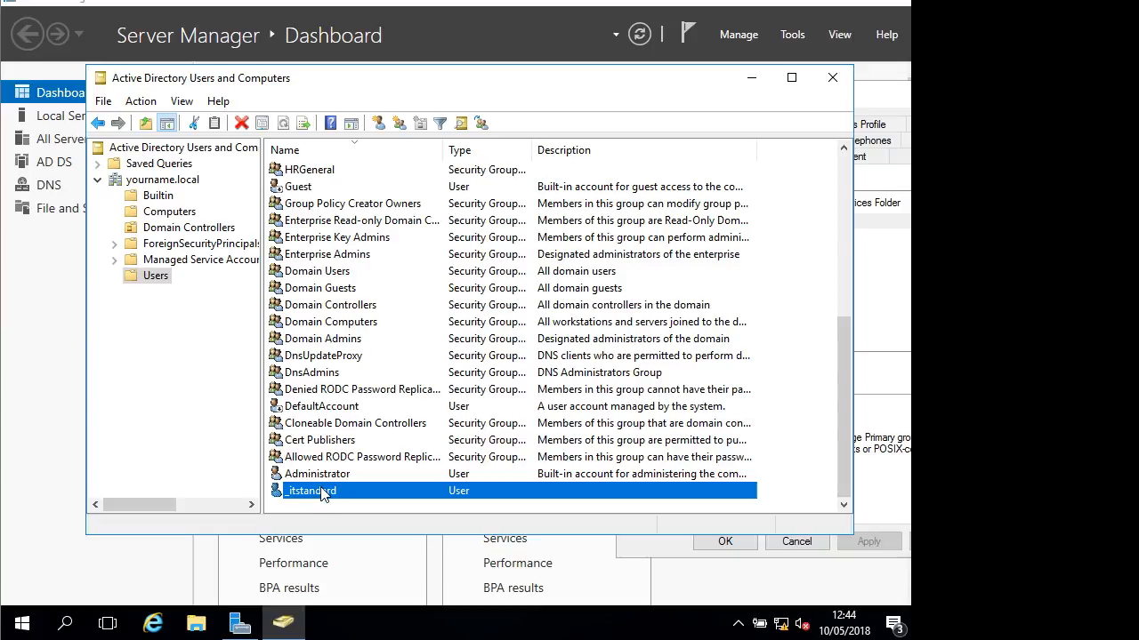
Add the _itstandard template user to the ITPortugal group
right_click(323, 495)
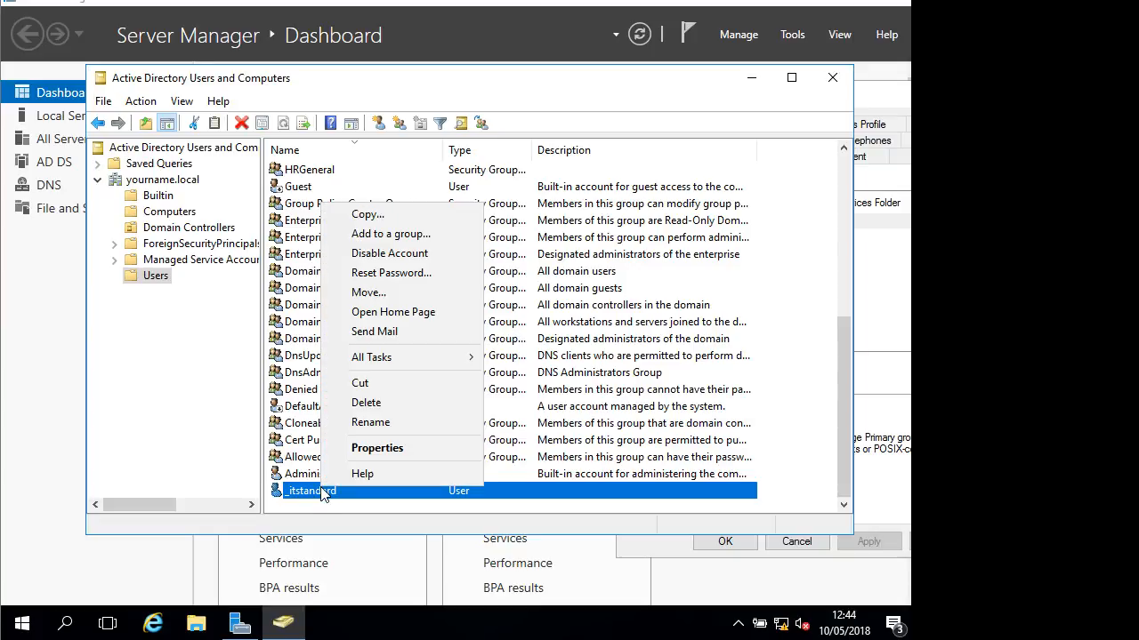
left_click(395, 236)
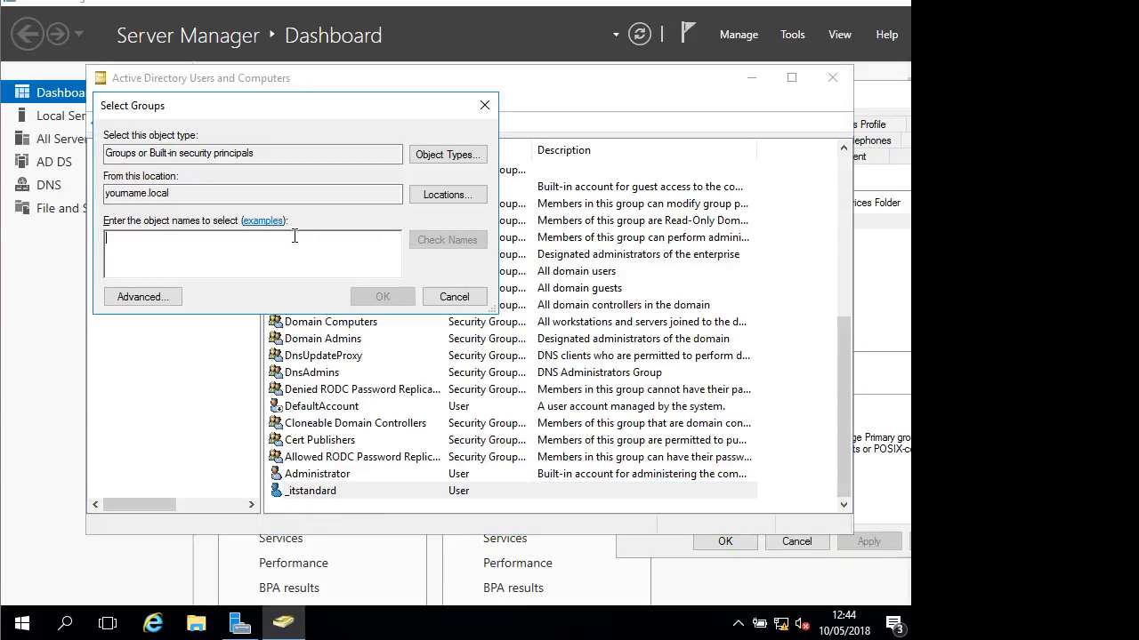
type("itport")
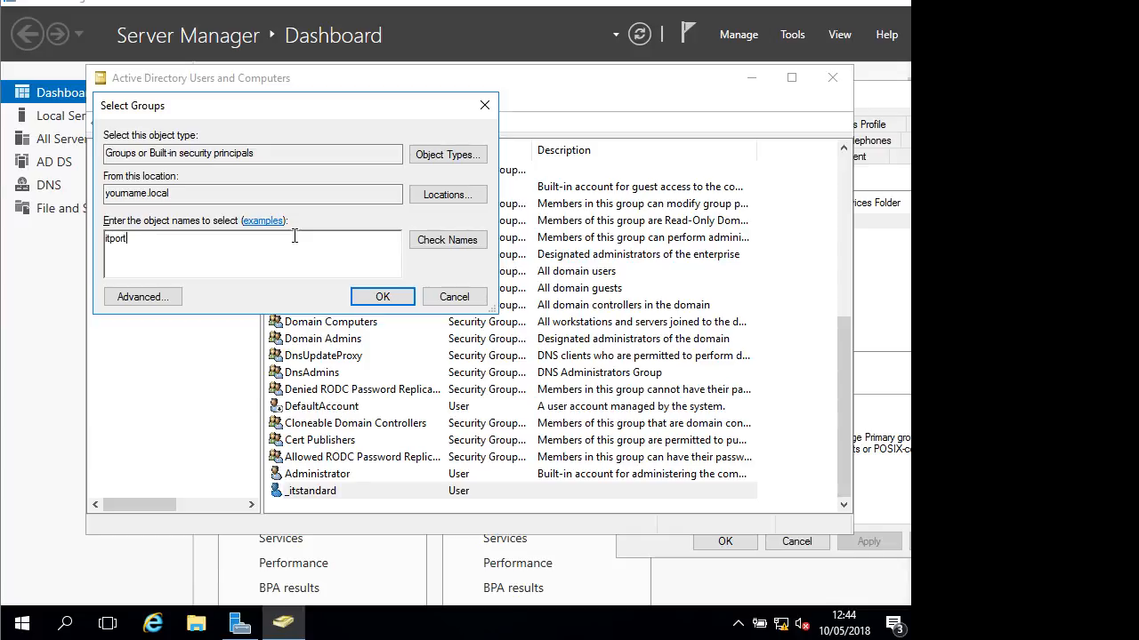
type("ugal")
key("Return")
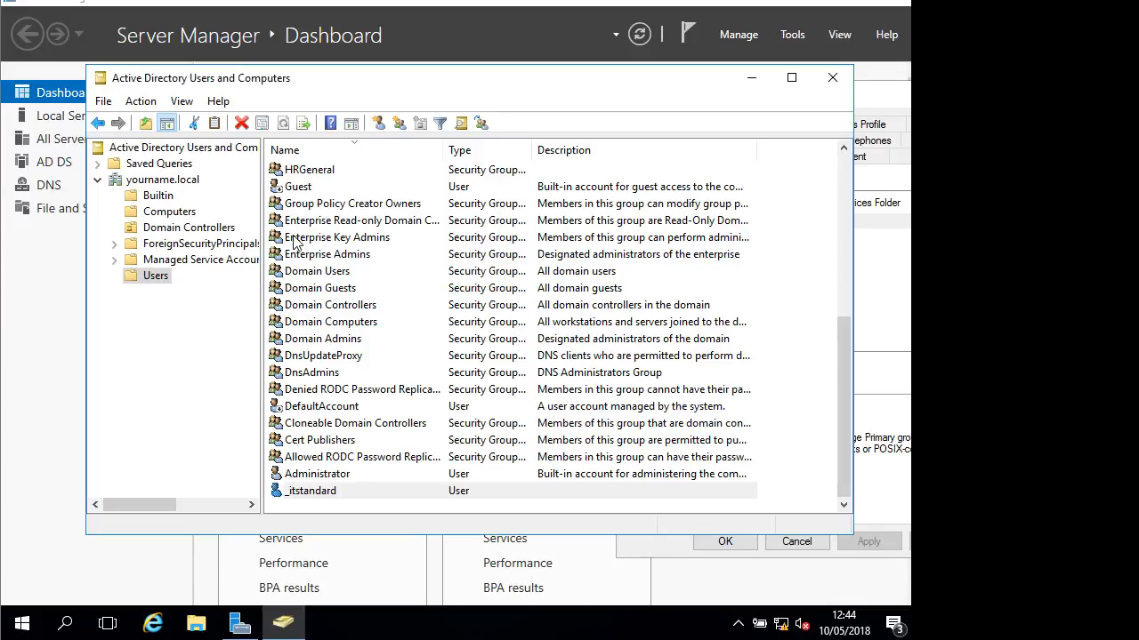
left_click(616, 373)
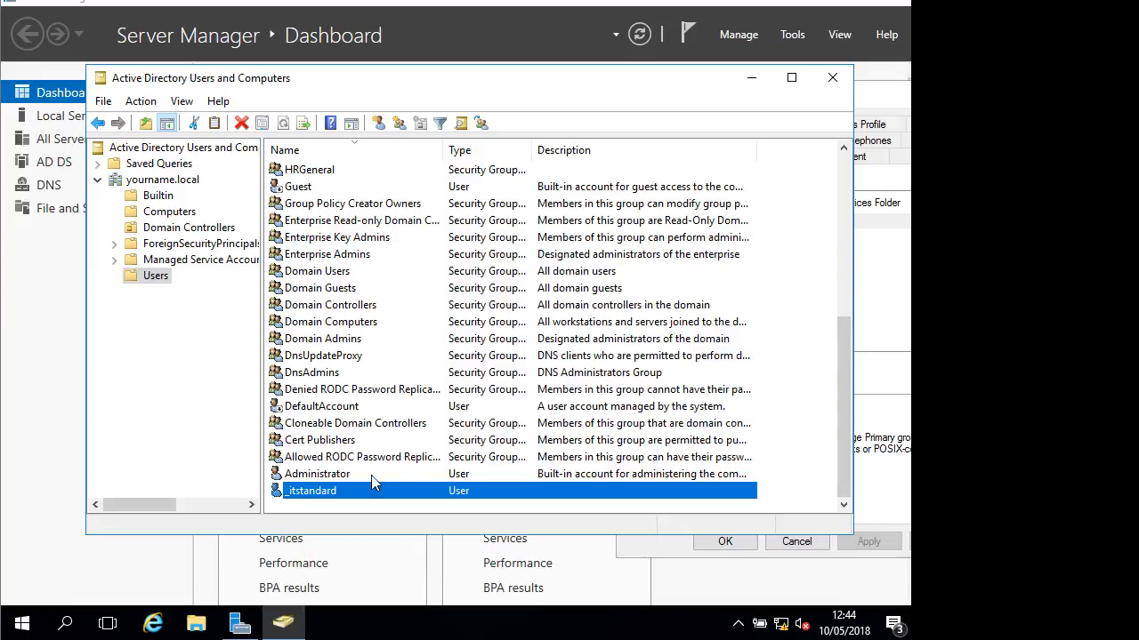
right_click(301, 500)
Deny logon all week, then permit only Monday–Friday 07:00–19:00 for _itstandard, and save
left_click(361, 451)
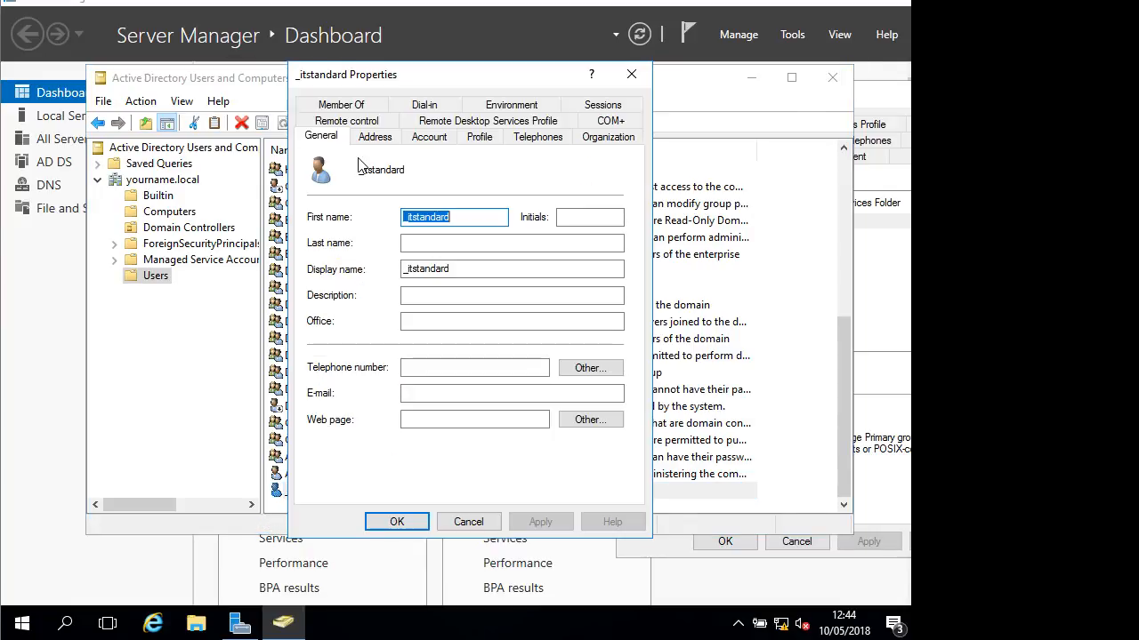
left_click(429, 136)
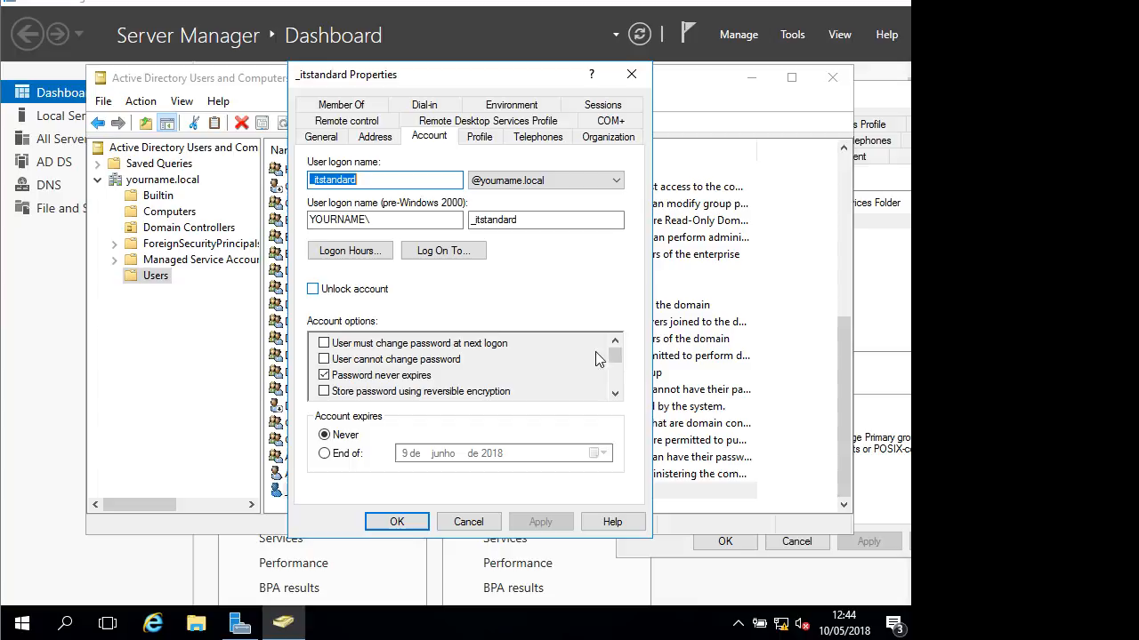
left_click(372, 256)
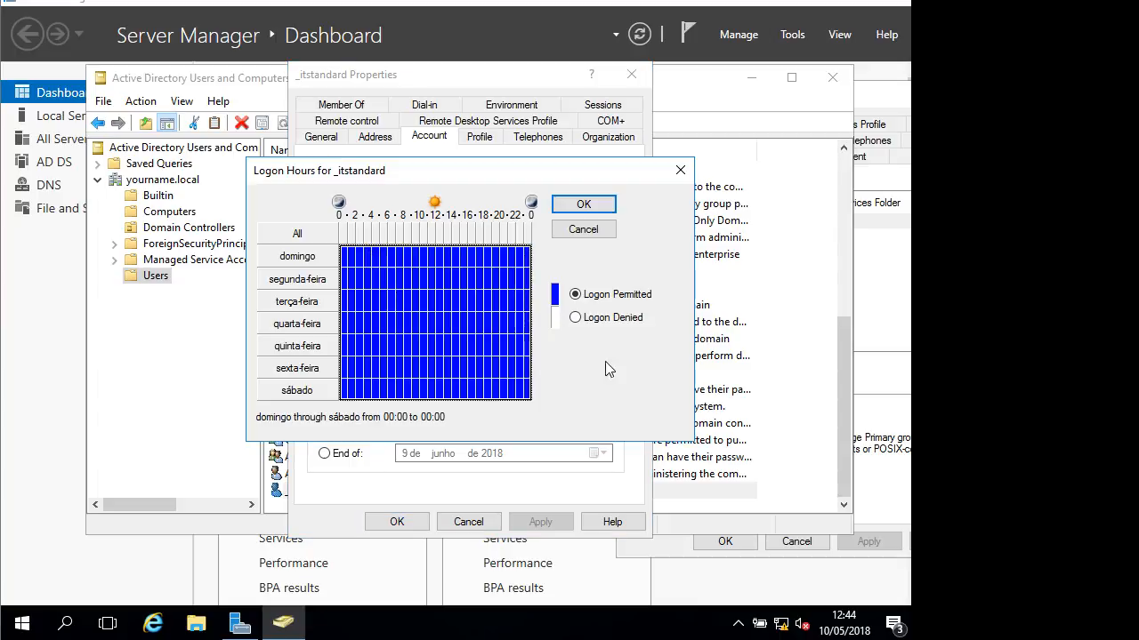
left_click(397, 278)
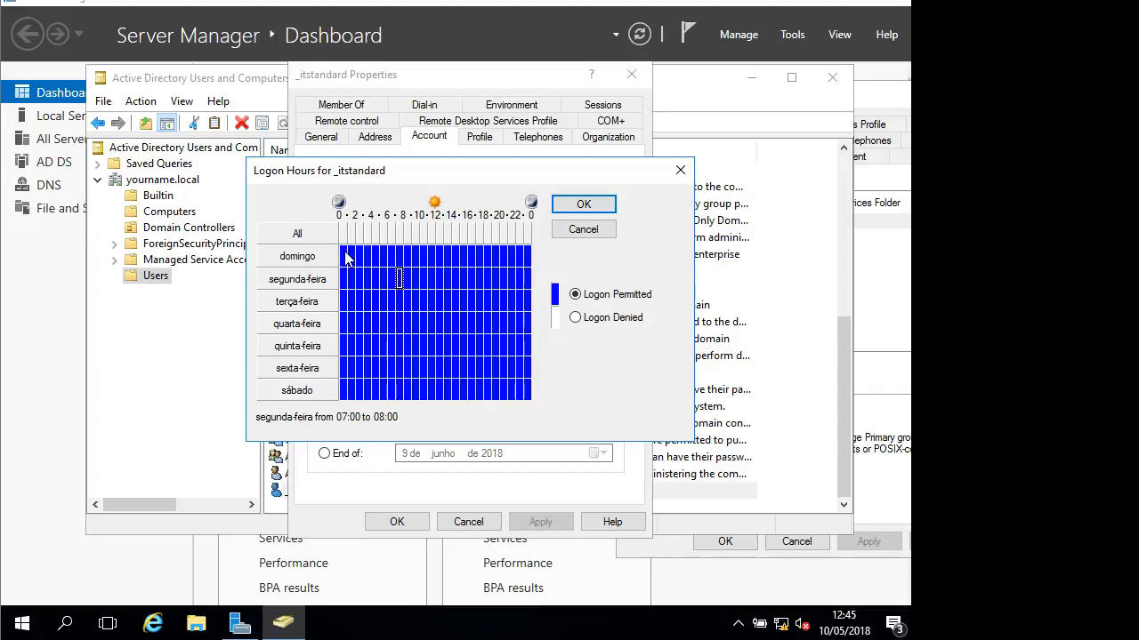
left_click_drag(347, 254, 561, 343)
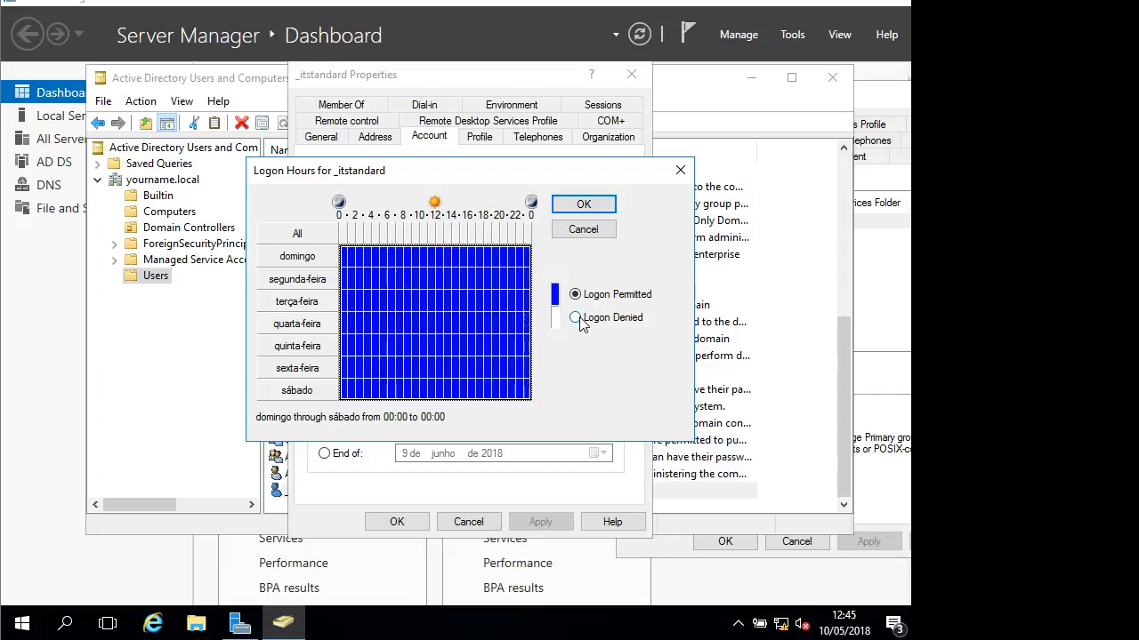
left_click(575, 318)
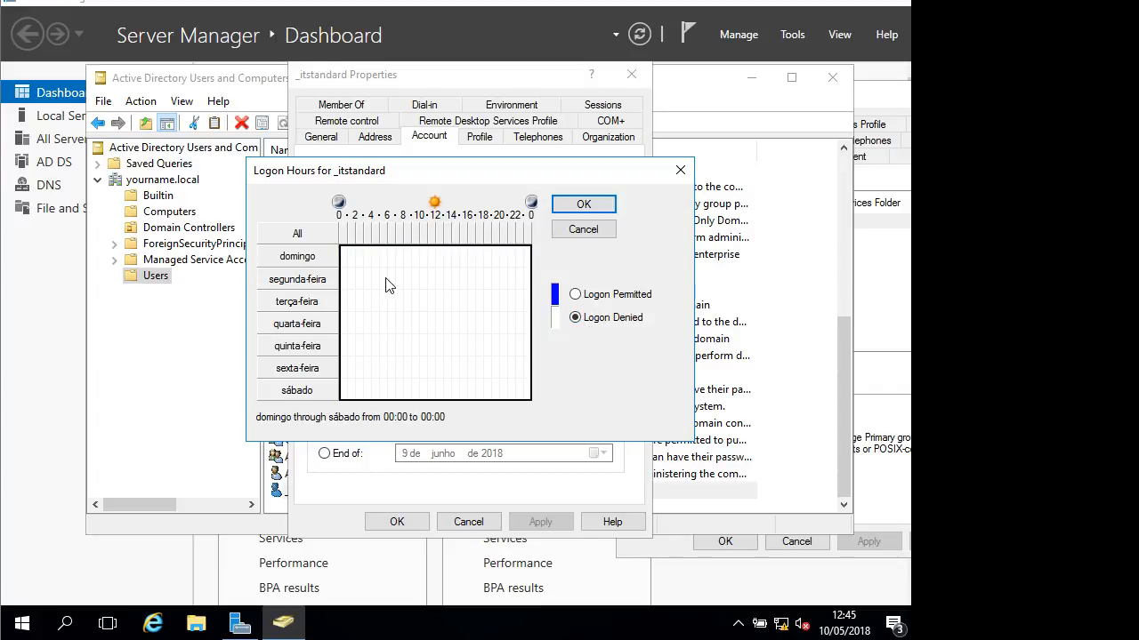
left_click_drag(402, 279, 490, 364)
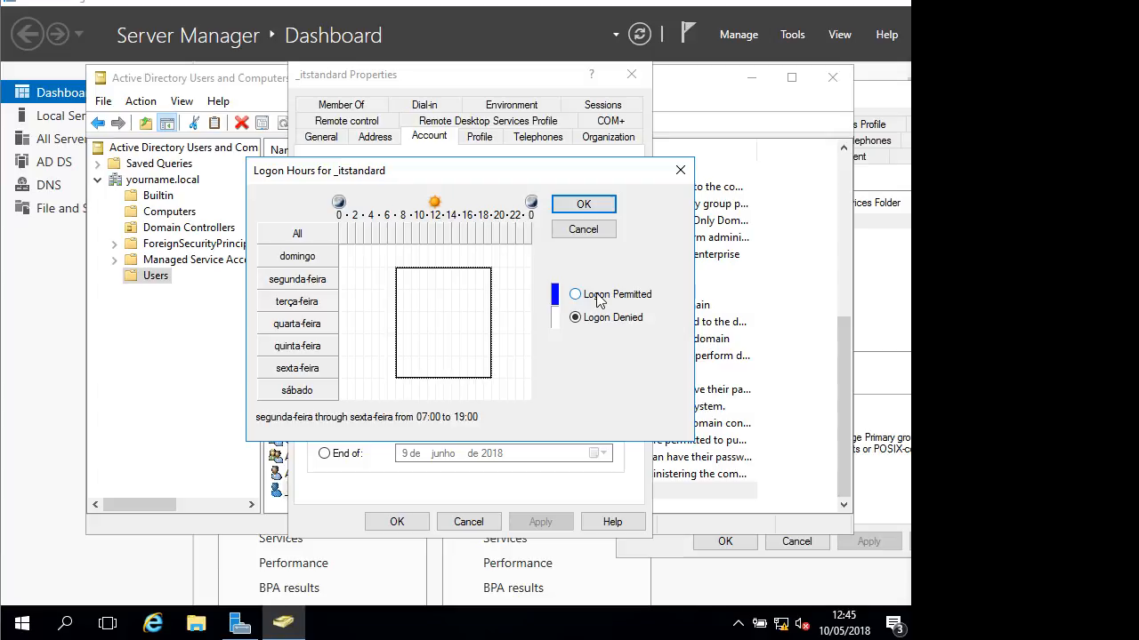
left_click(587, 298)
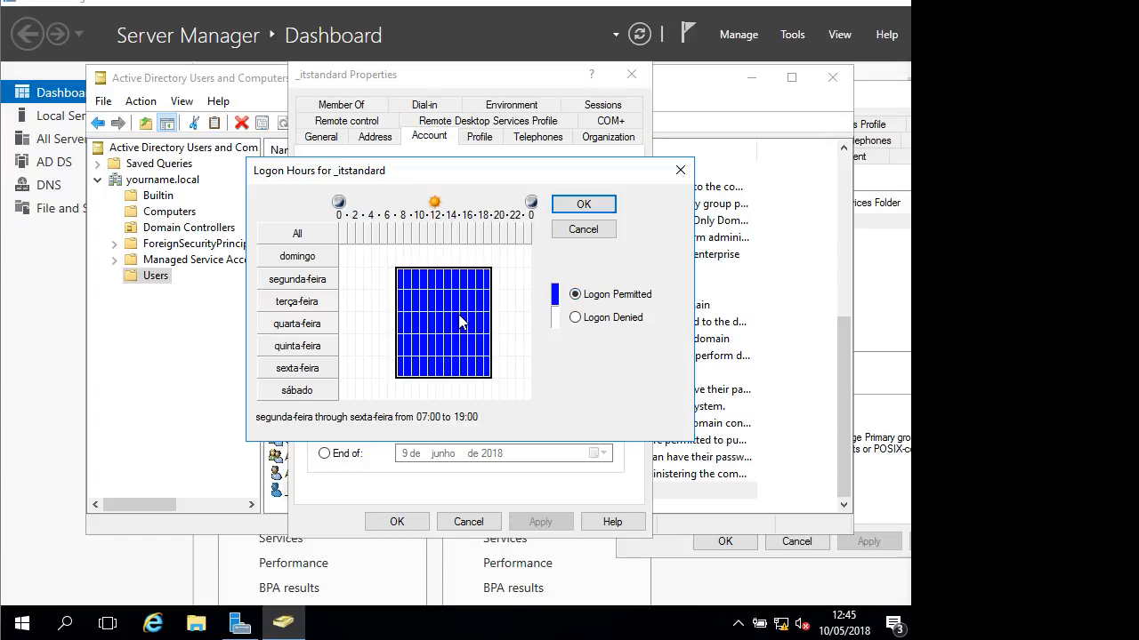
left_click(584, 204)
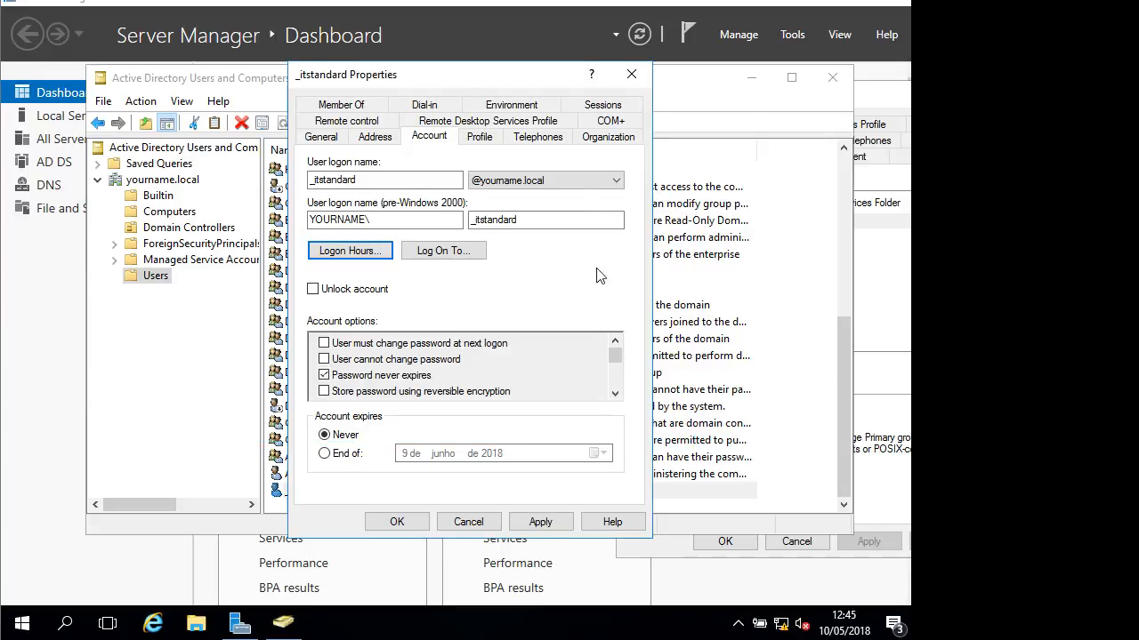
left_click(397, 522)
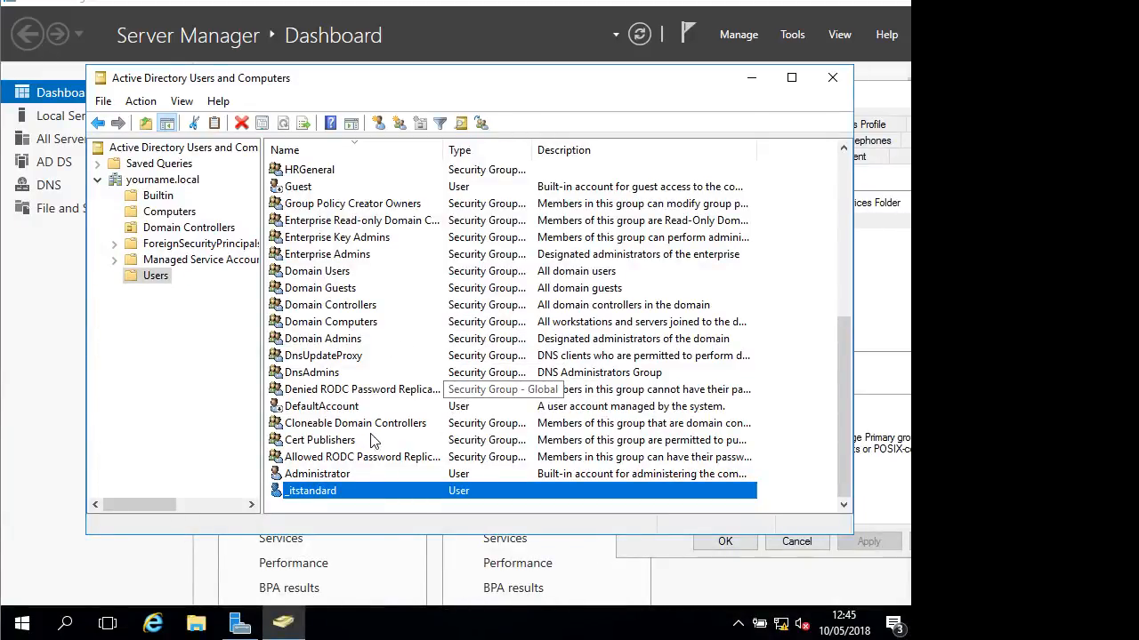
right_click(326, 494)
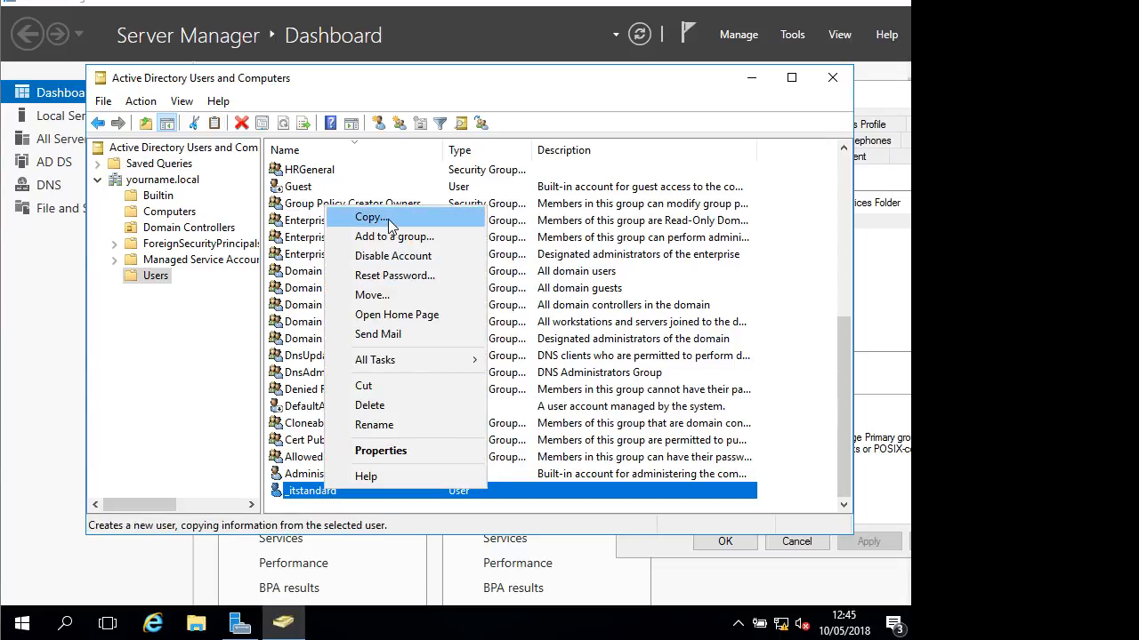
left_click(675, 98)
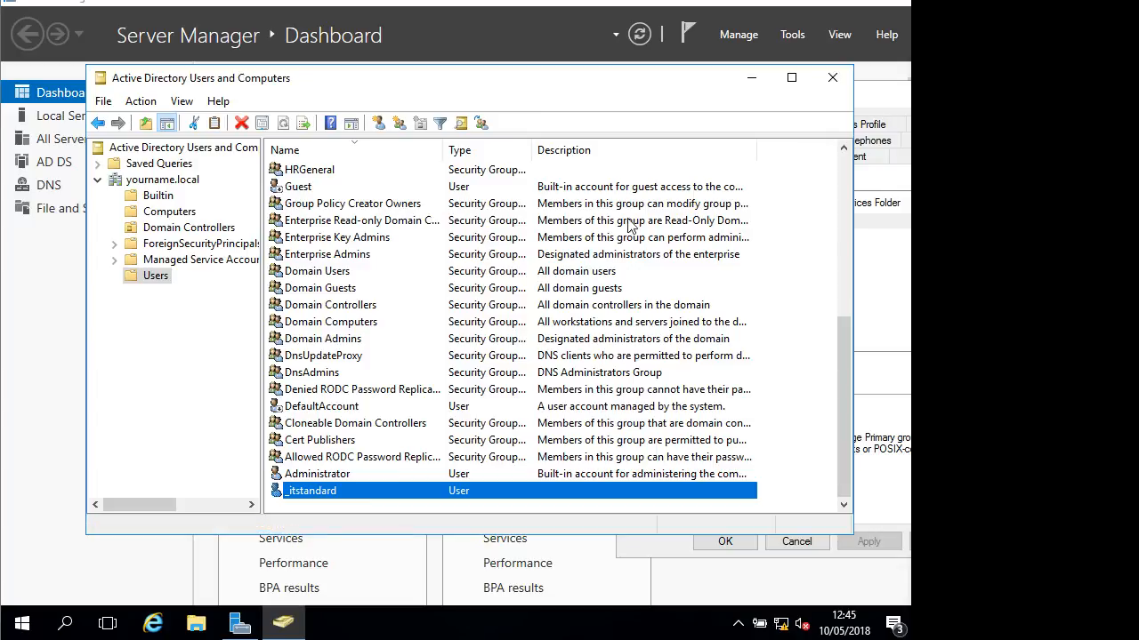
left_click(314, 154)
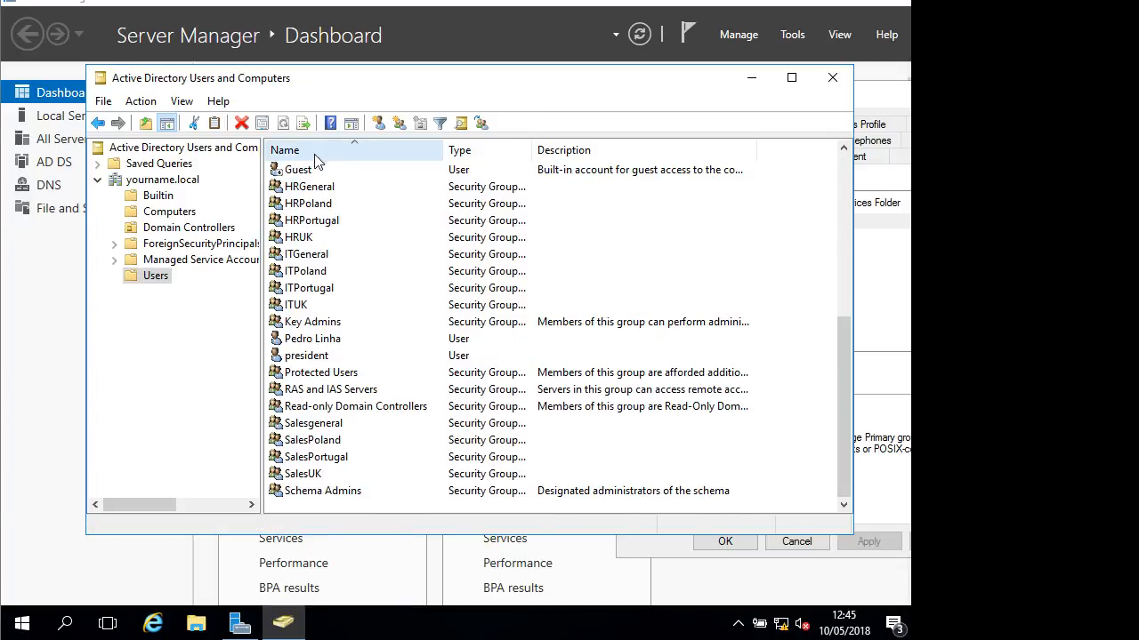
scroll(355, 222, "up", 7)
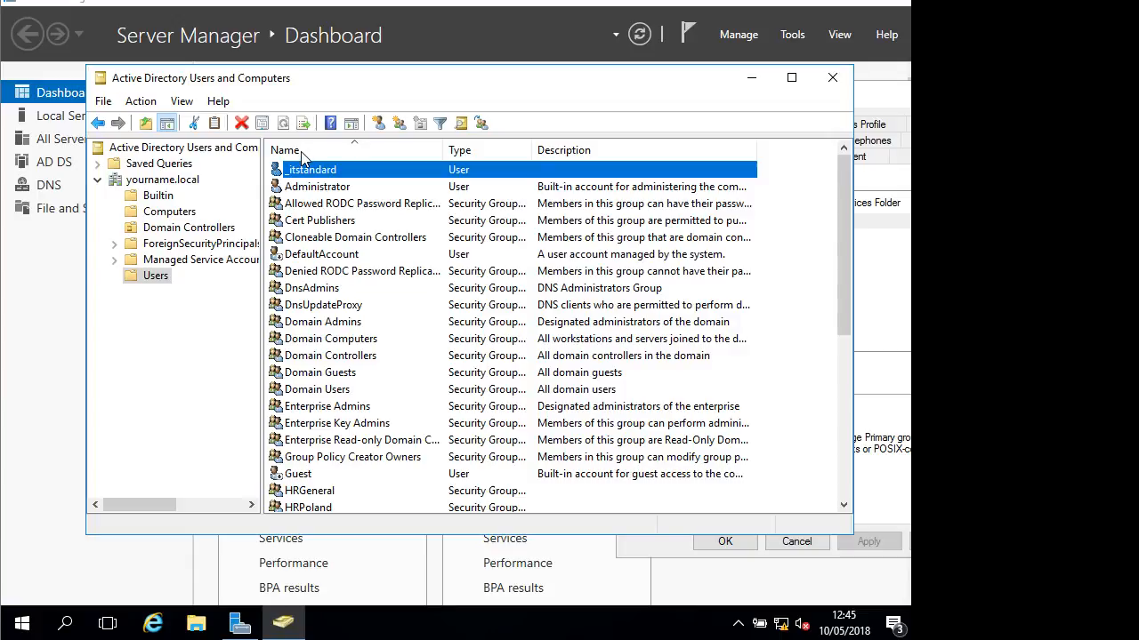
left_click(301, 151)
scroll(336, 473, "down", 5)
scroll(336, 473, "down", 1)
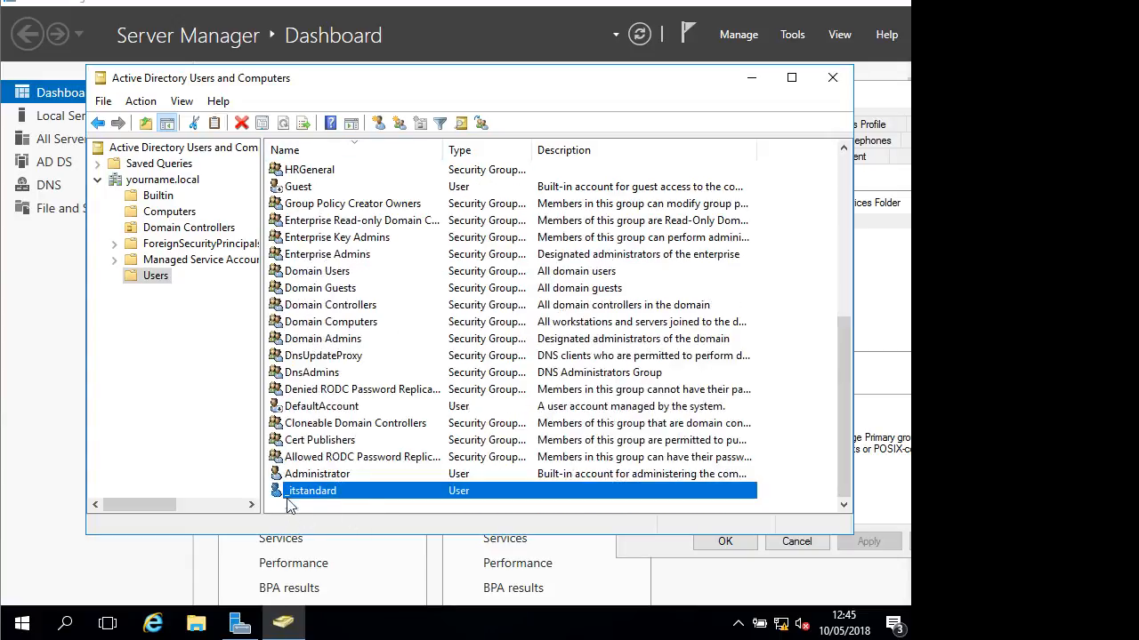
scroll(347, 255, "up", 3)
scroll(347, 258, "up", 3)
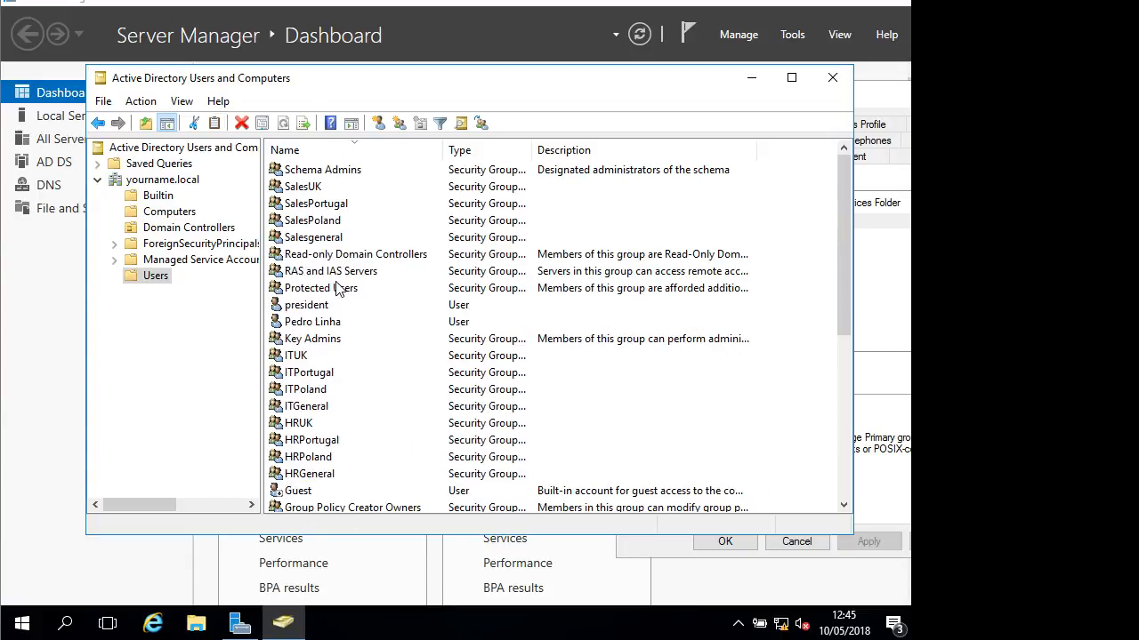
key("End")
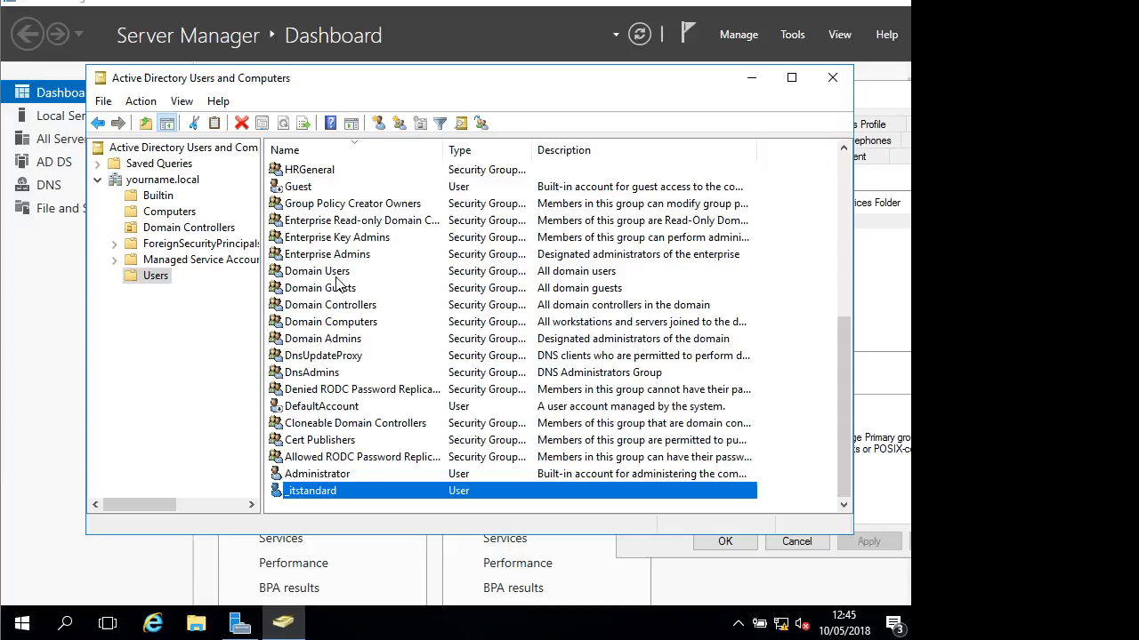
Copy the _itstandard template into a new user, entering first, last and logon names
right_click(323, 489)
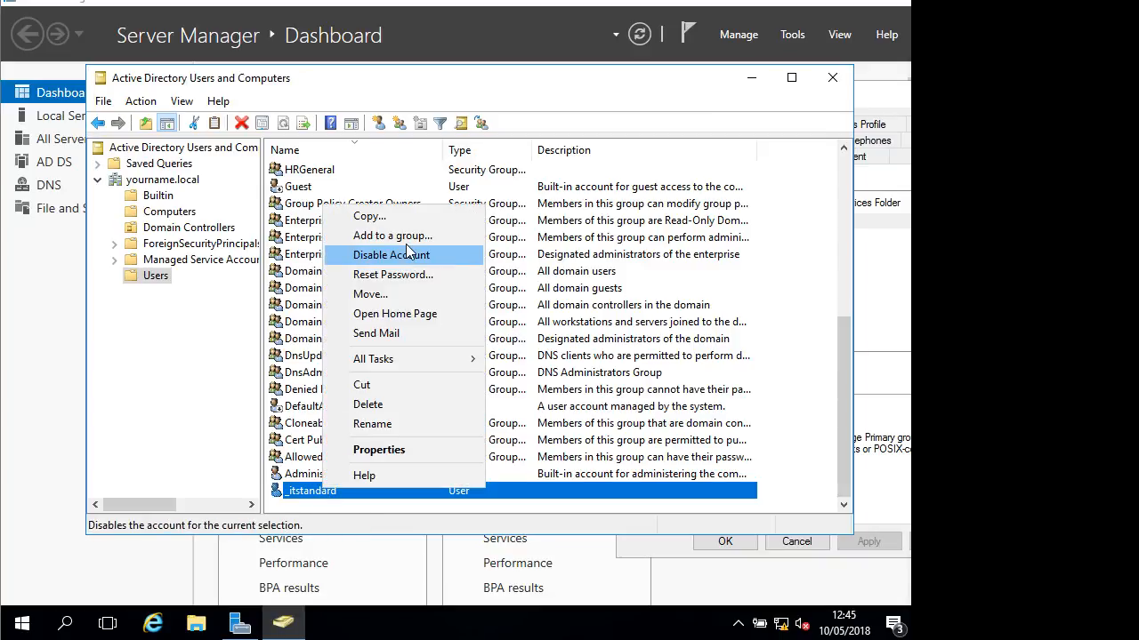
left_click(394, 216)
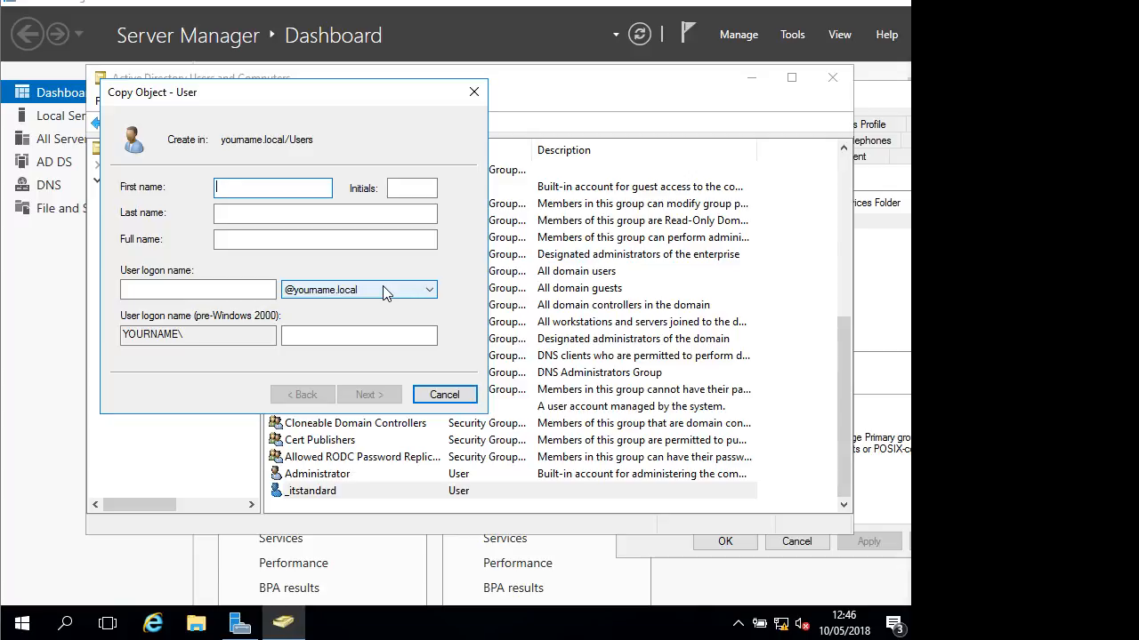
key("Tab")
key("Tab")
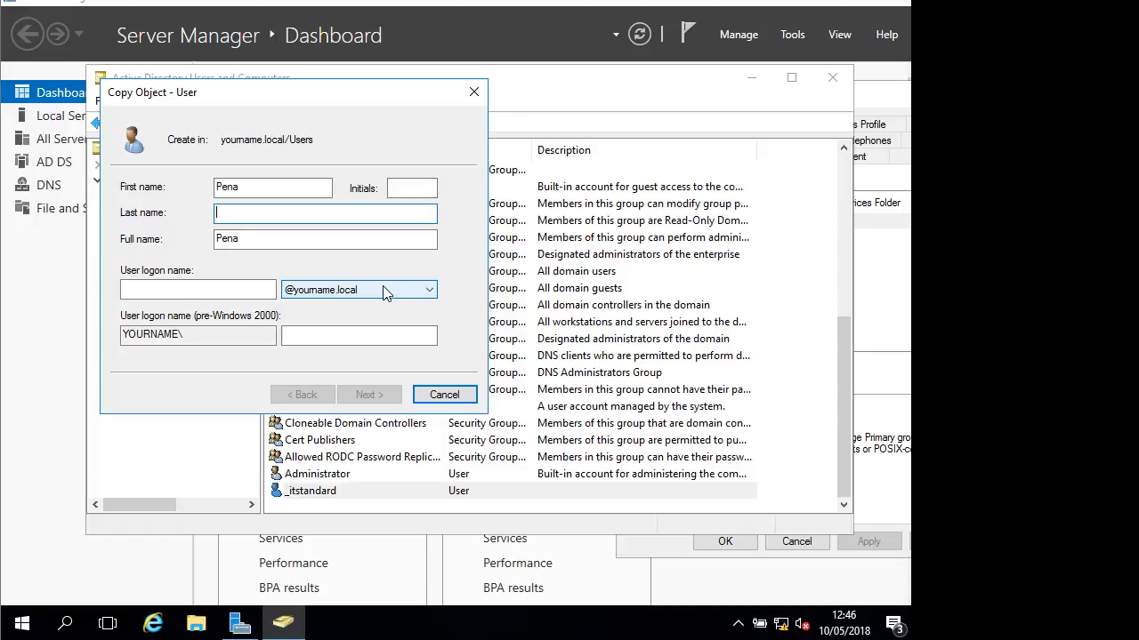
left_click(236, 297)
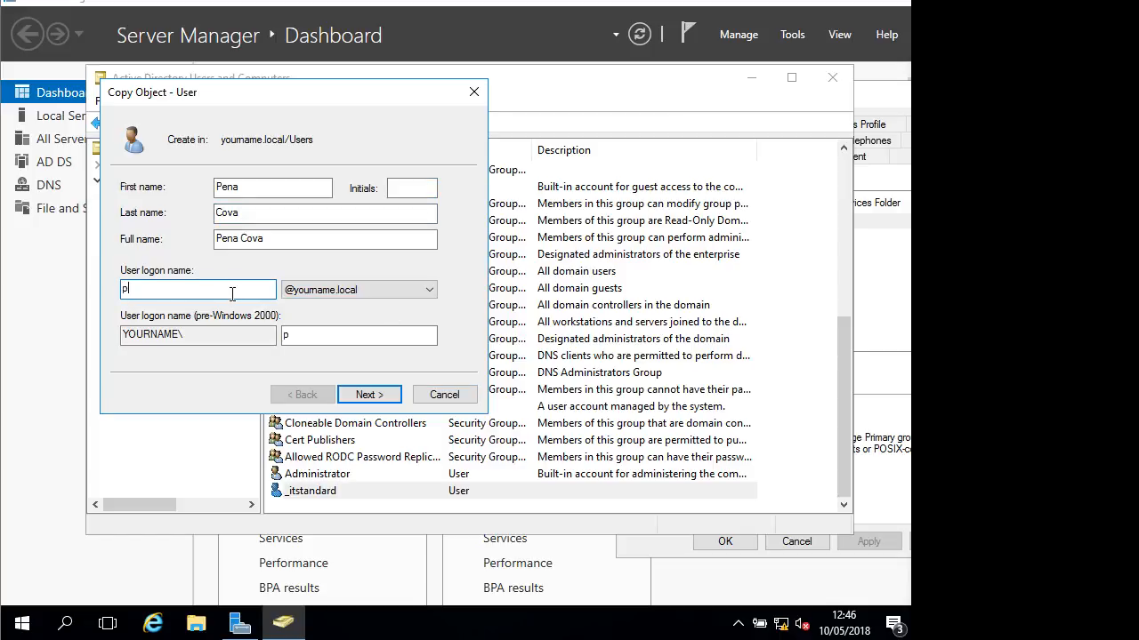
left_click(370, 397)
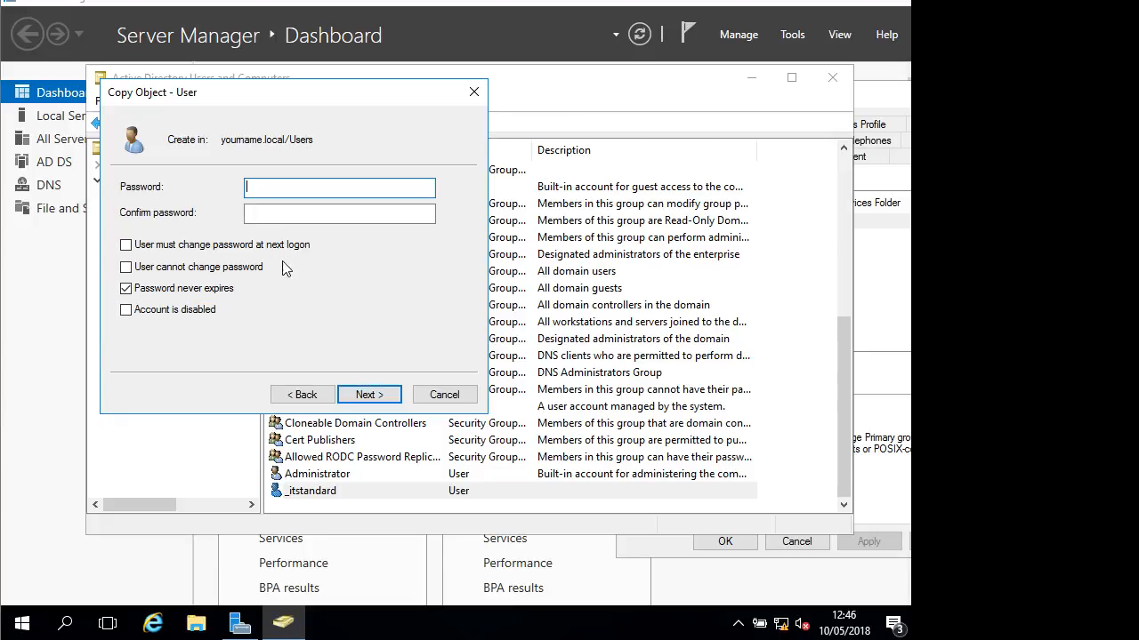
Re-enter matching passwords after the mismatch warning and finish creating the copied user
type("********")
left_click(325, 215)
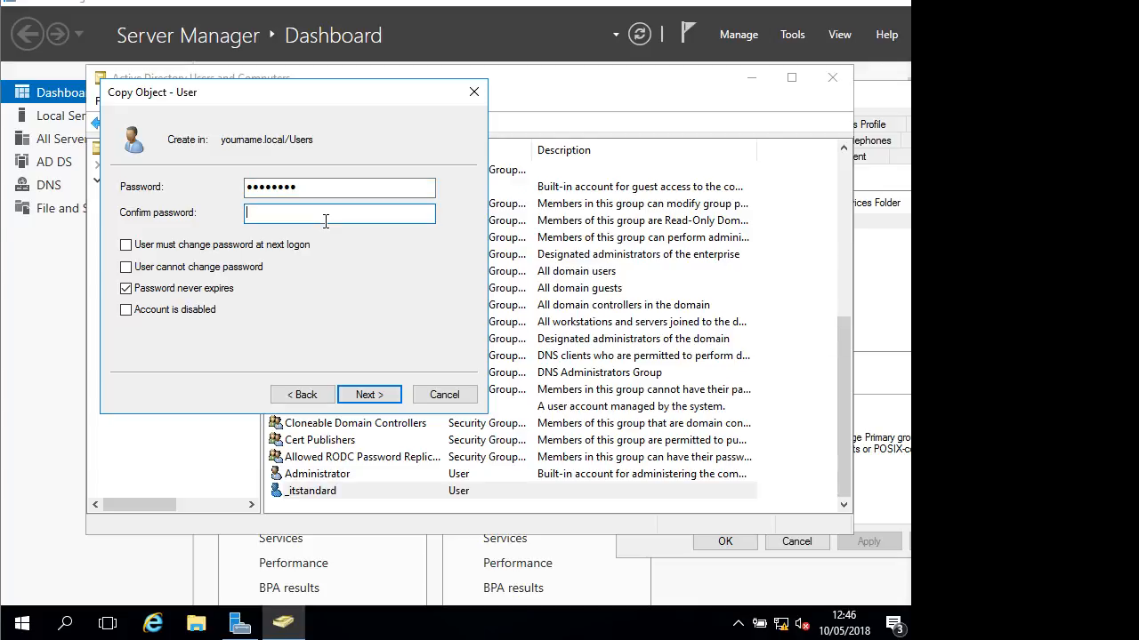
type("*********")
key("Return")
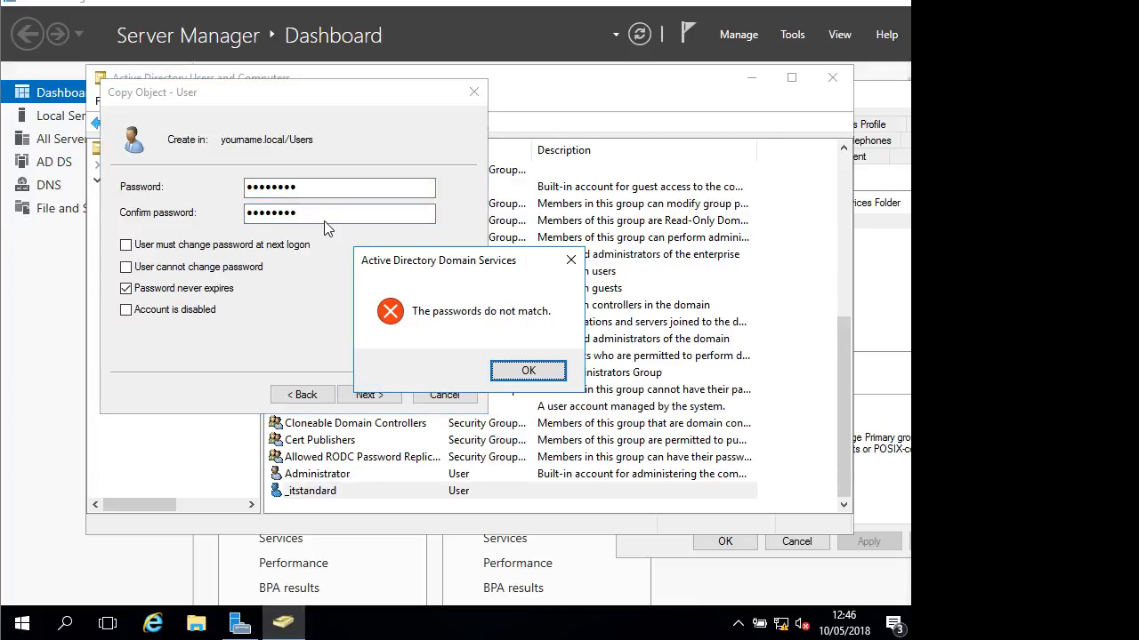
key("Return")
type("********")
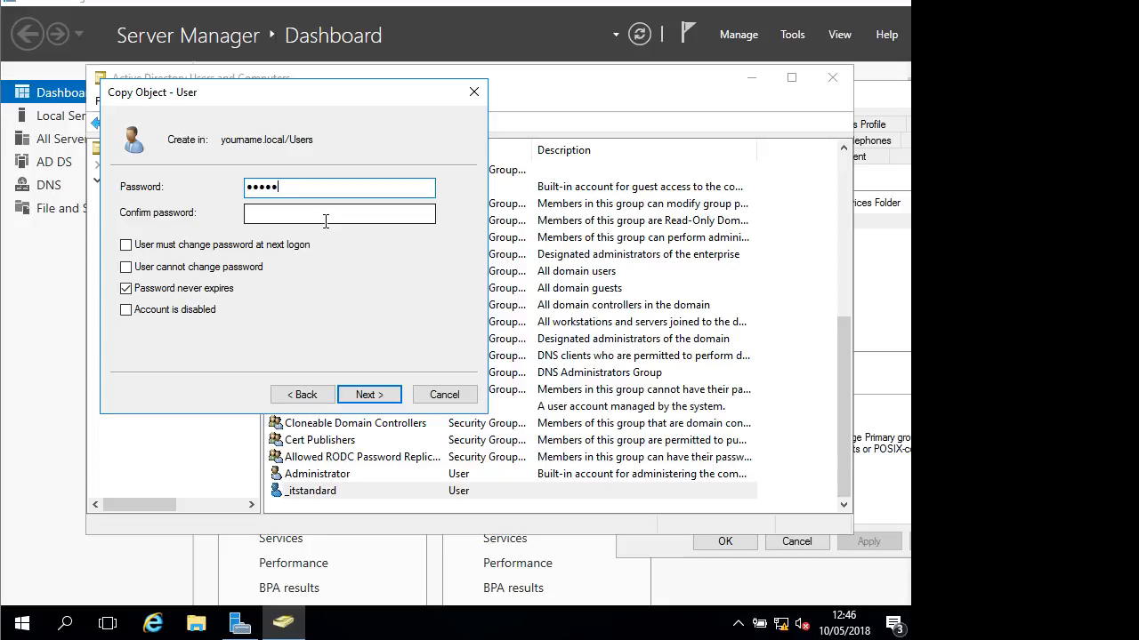
left_click(325, 221)
type("********")
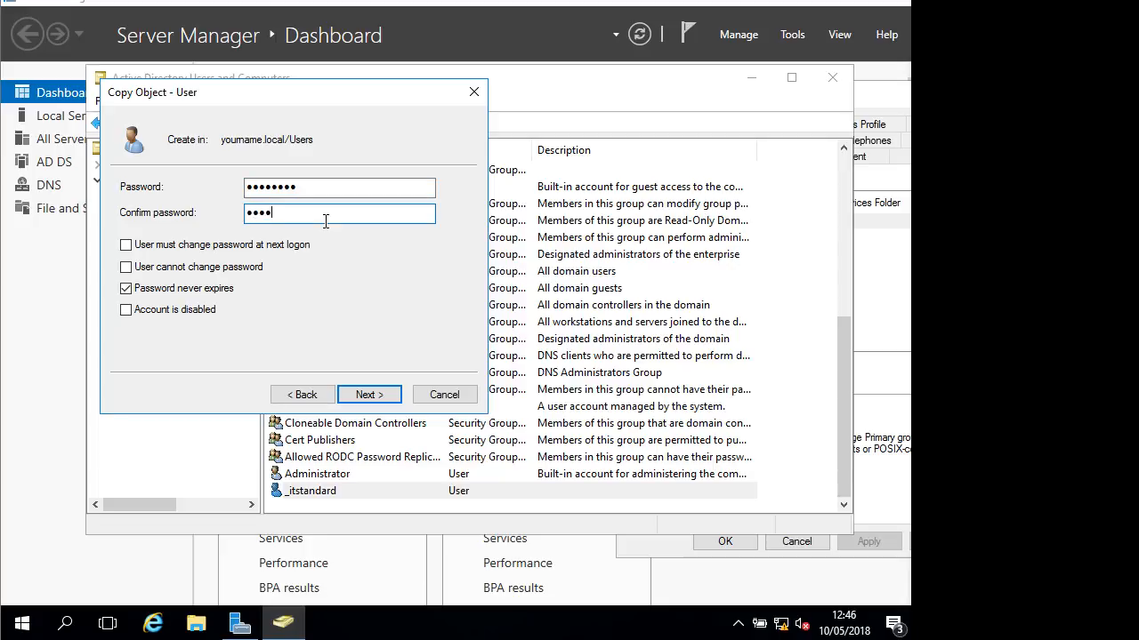
key("Return")
key("Return")
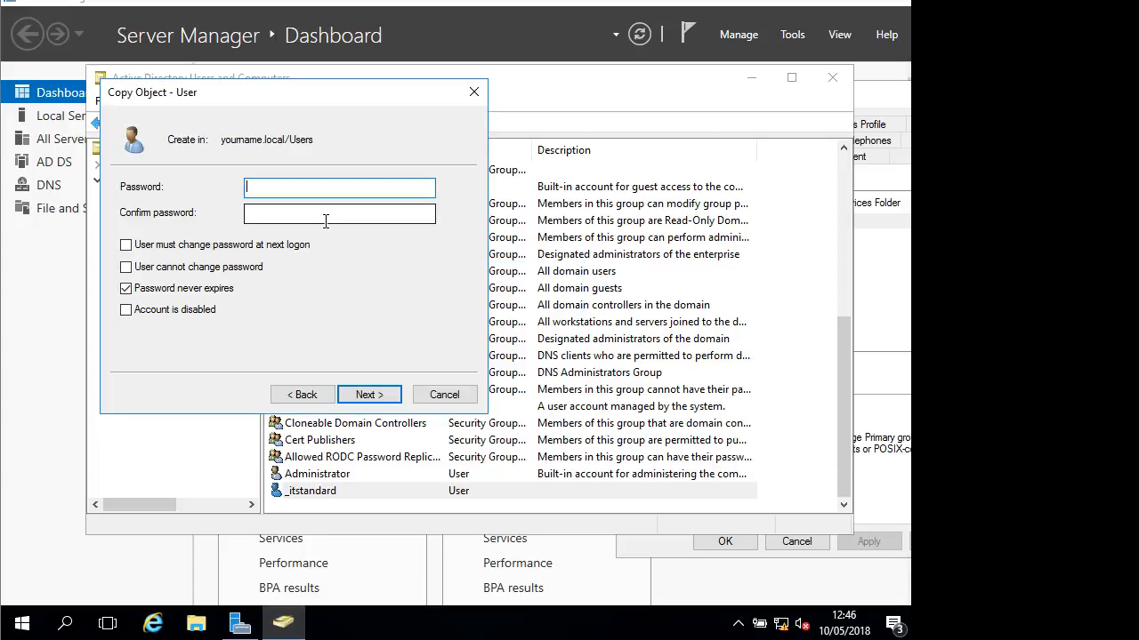
type("********")
left_click(325, 222)
type("*******")
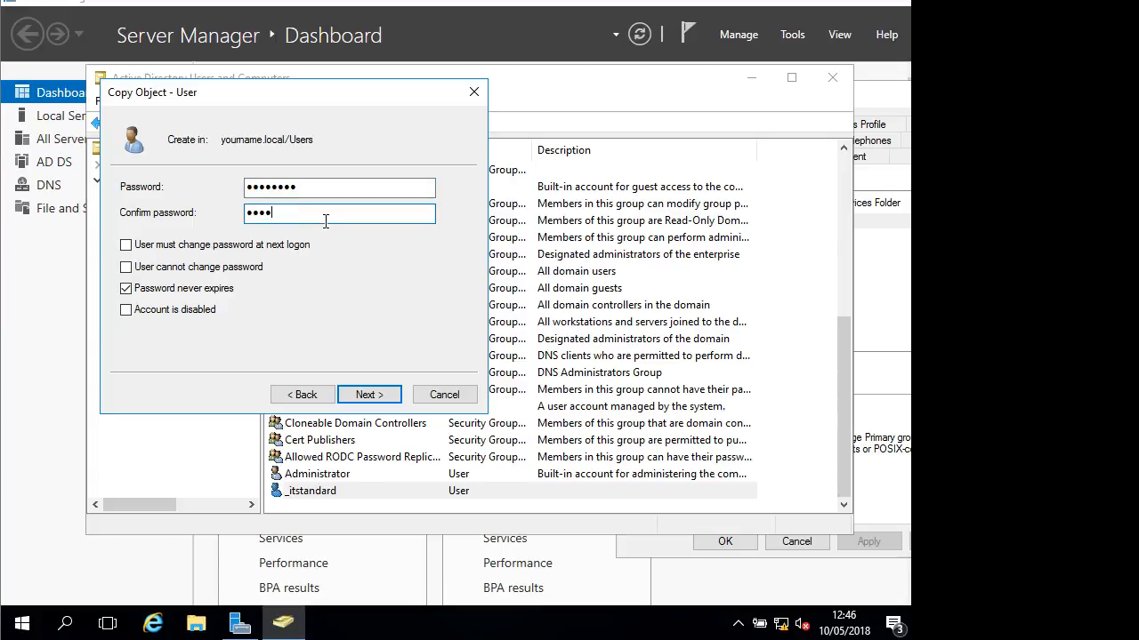
type("*")
key("Return")
key("Return")
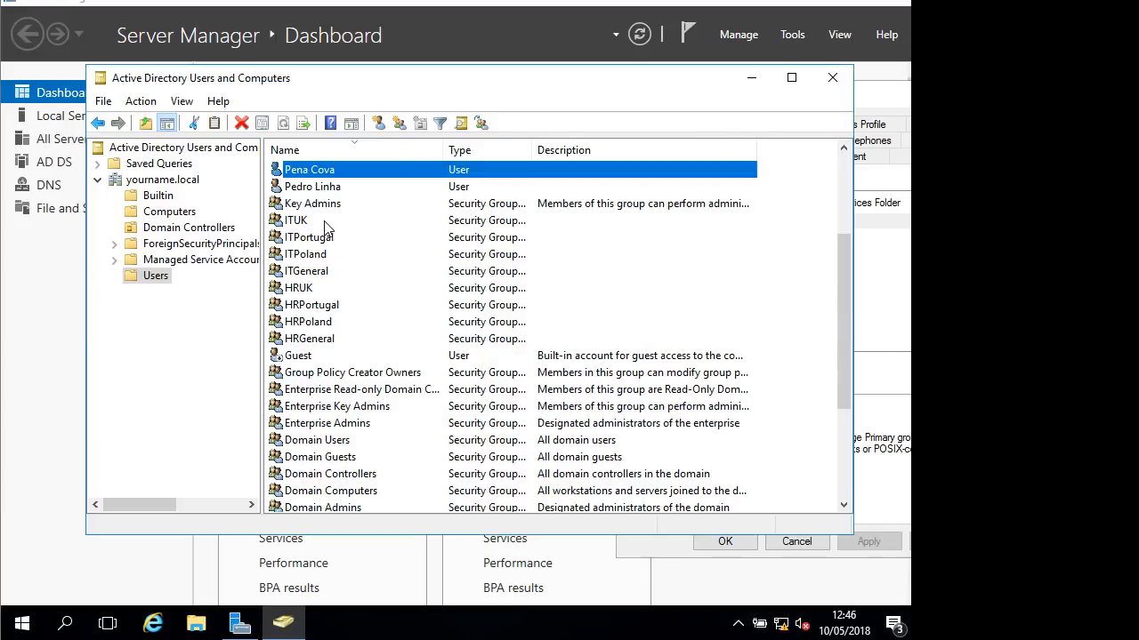
right_click(307, 172)
left_click(397, 410)
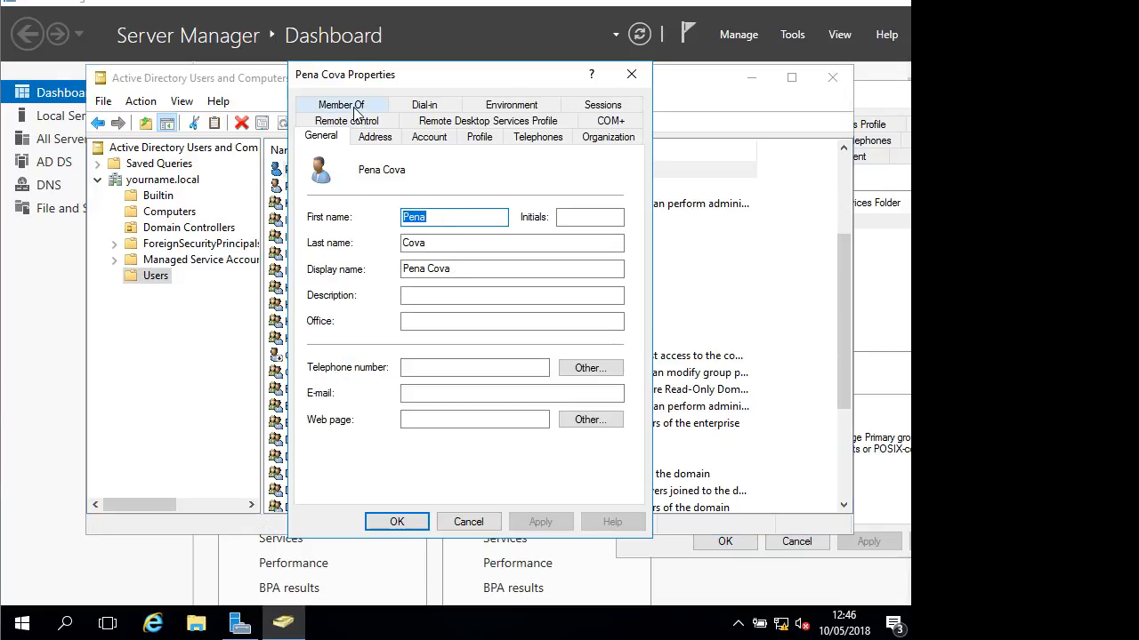
left_click(354, 108)
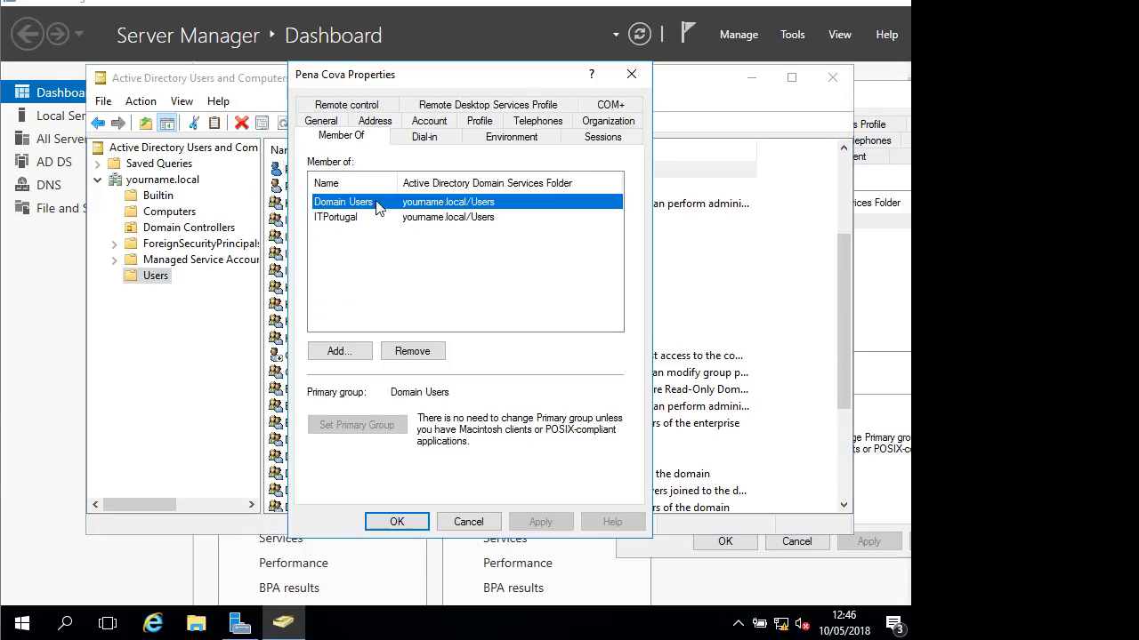
left_click(436, 123)
left_click(374, 254)
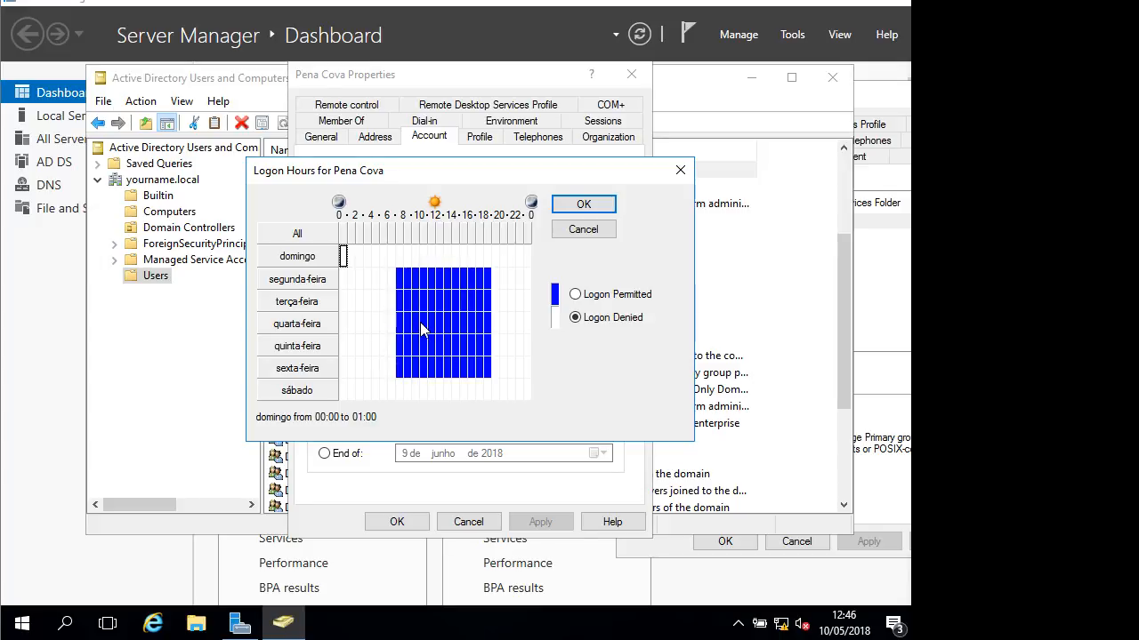
left_click(584, 233)
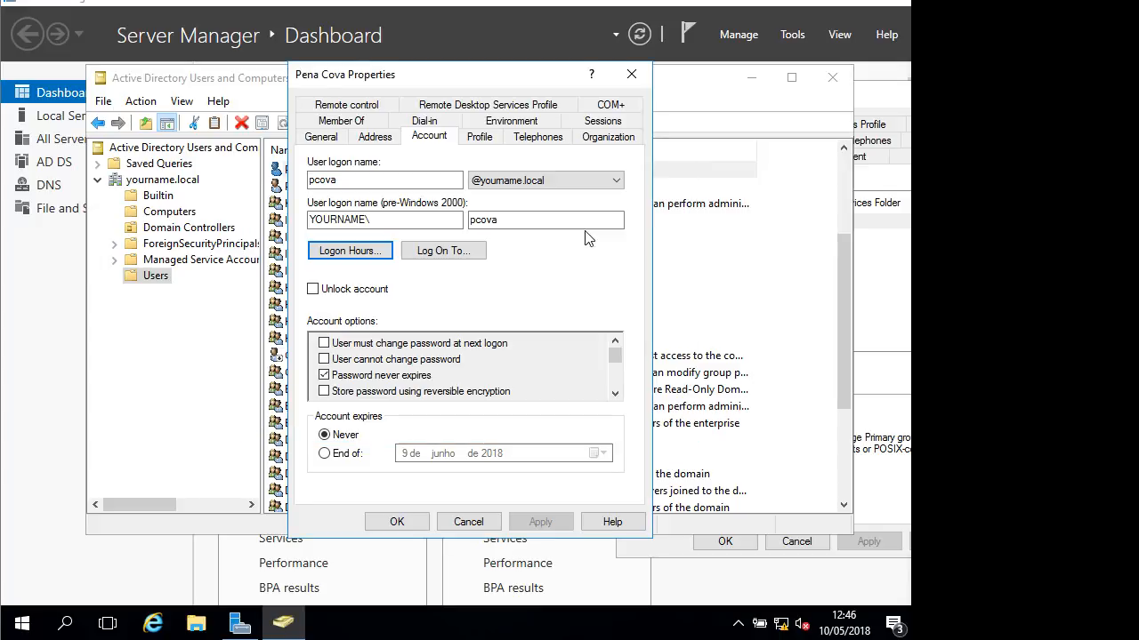
left_click(631, 71)
scroll(395, 249, "down", 3)
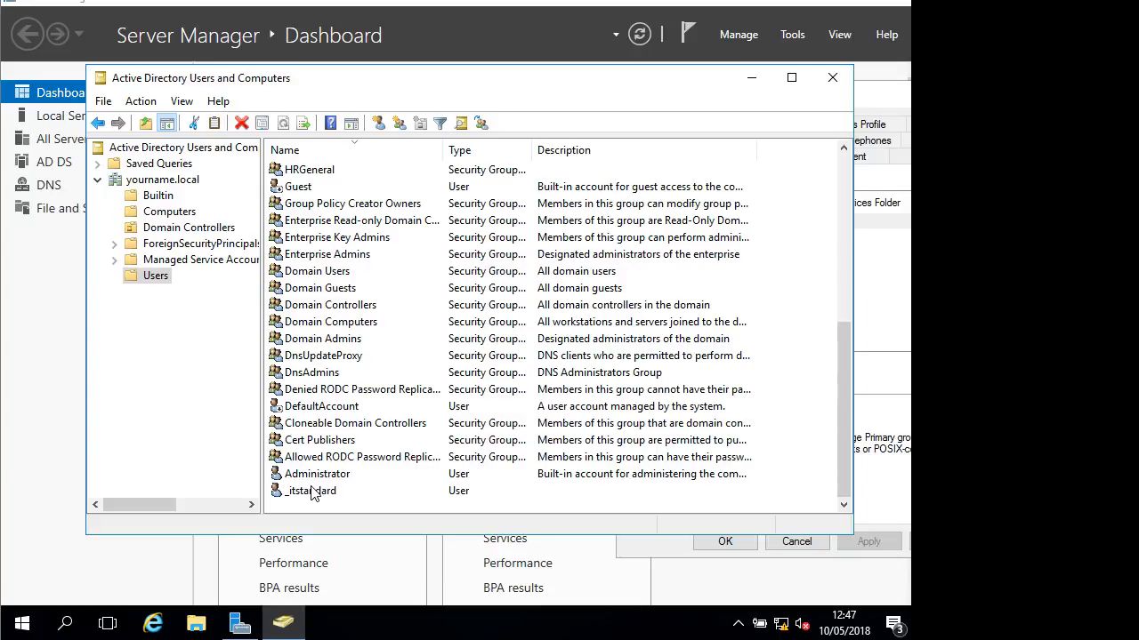
Return from the PDF to the console and select the yourname.local domain node
left_click(132, 281)
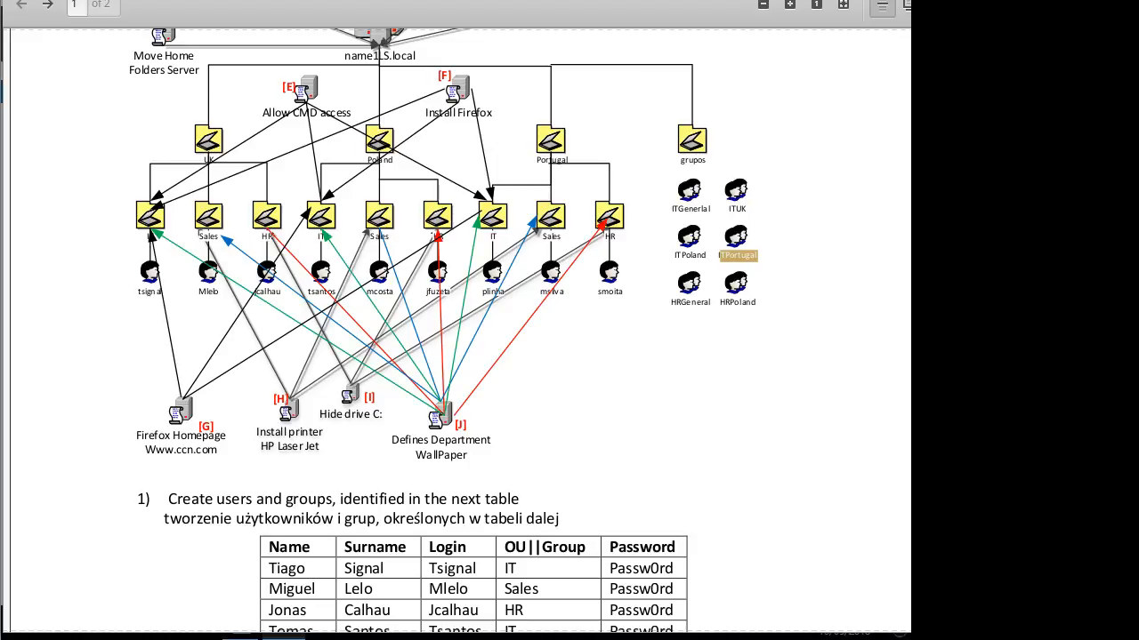
key("alt+Tab")
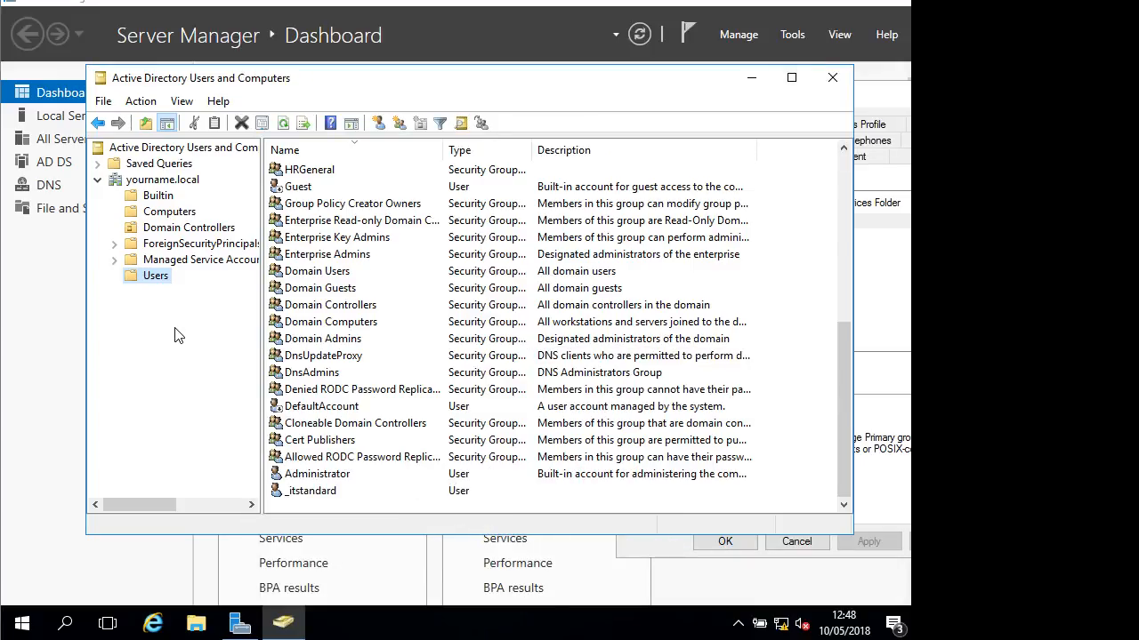
left_click(115, 260)
left_click(136, 184)
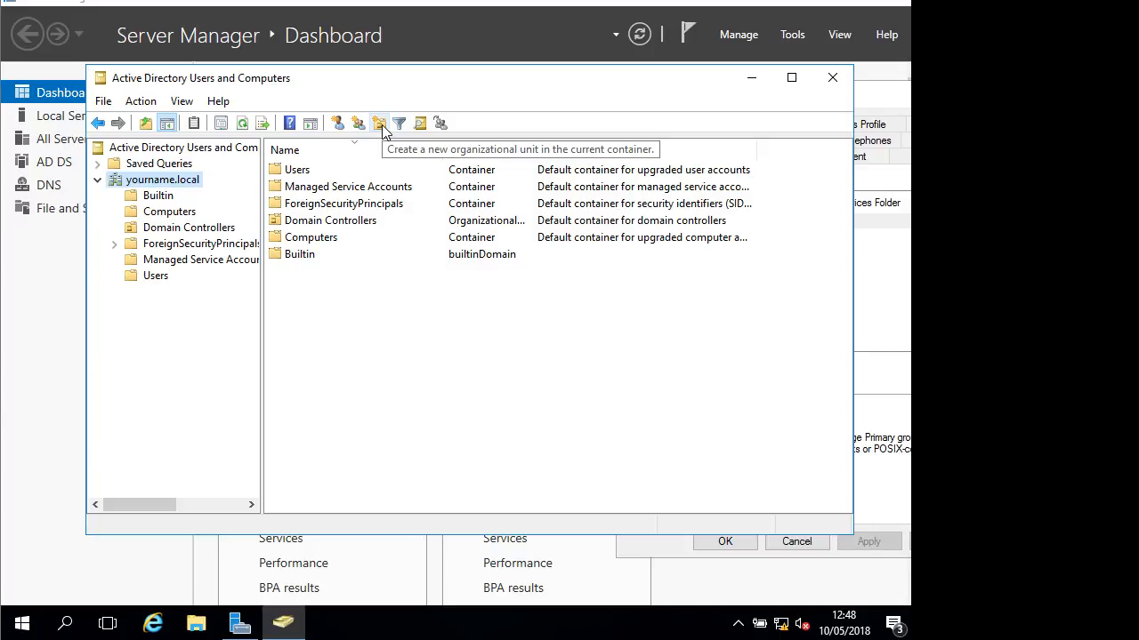
Create an organizational unit named Portugal directly under yourname.local, correcting the misspelled name
right_click(153, 181)
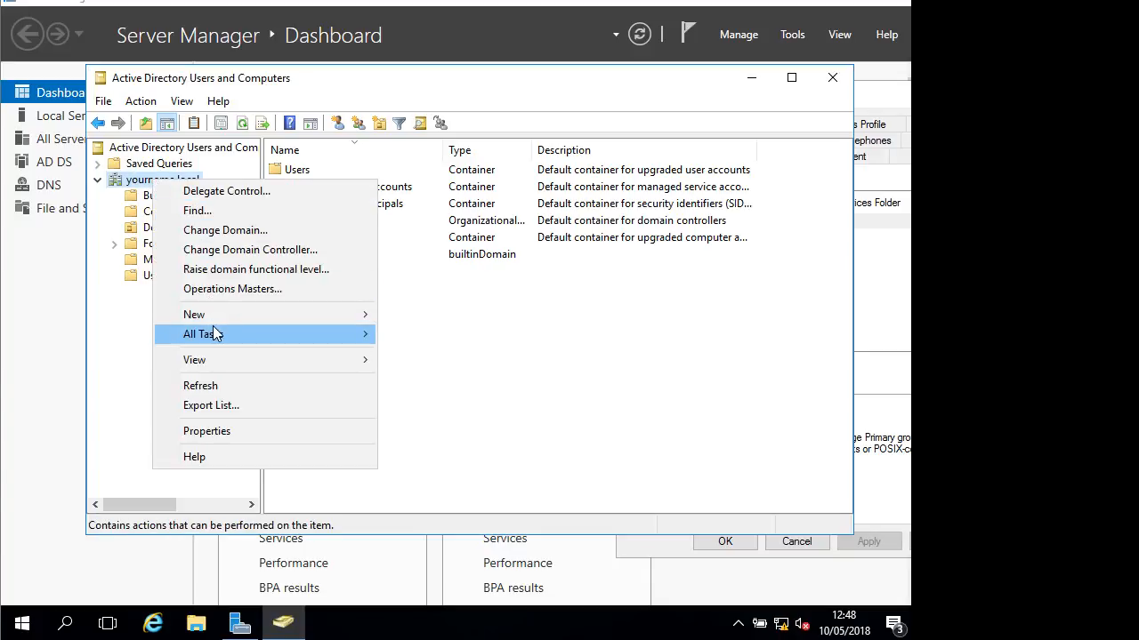
mouse_move(216, 315)
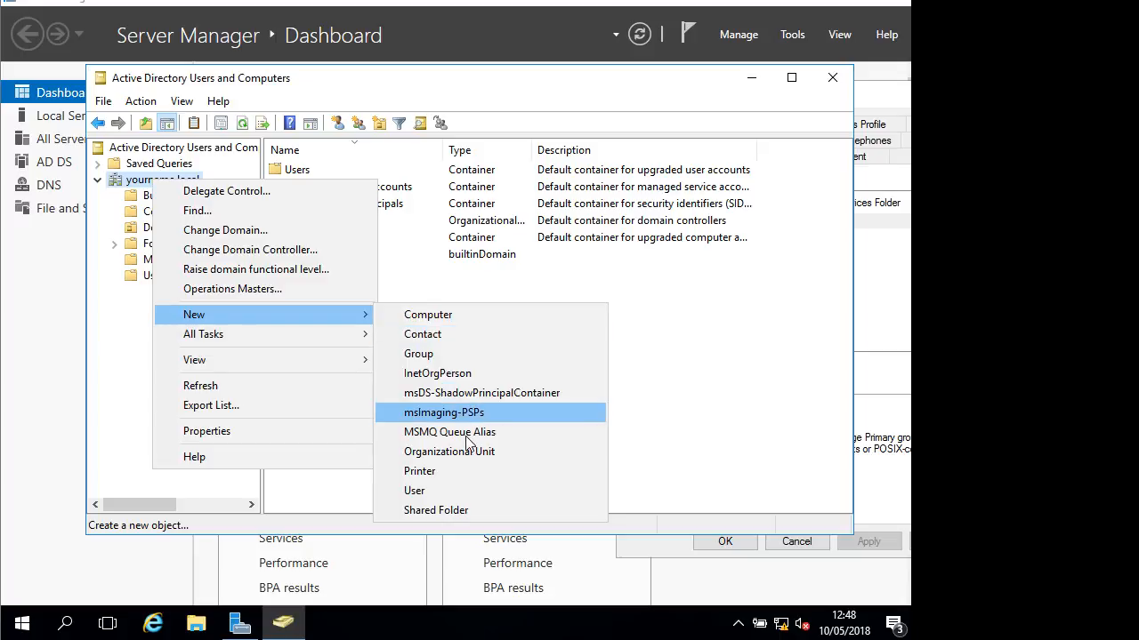
left_click(474, 454)
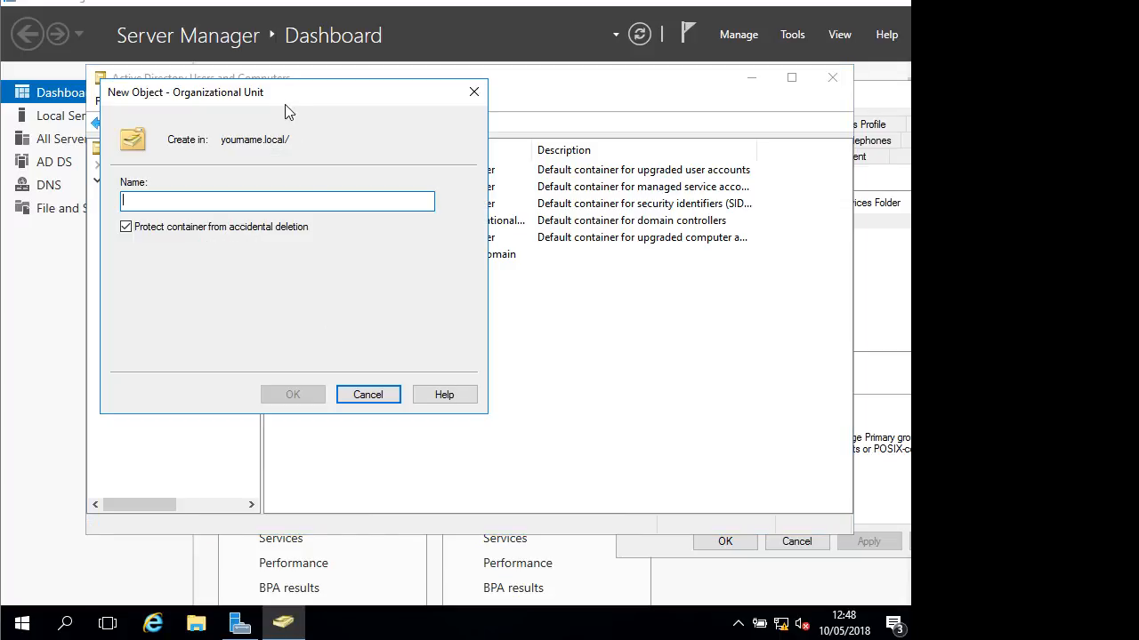
type("P")
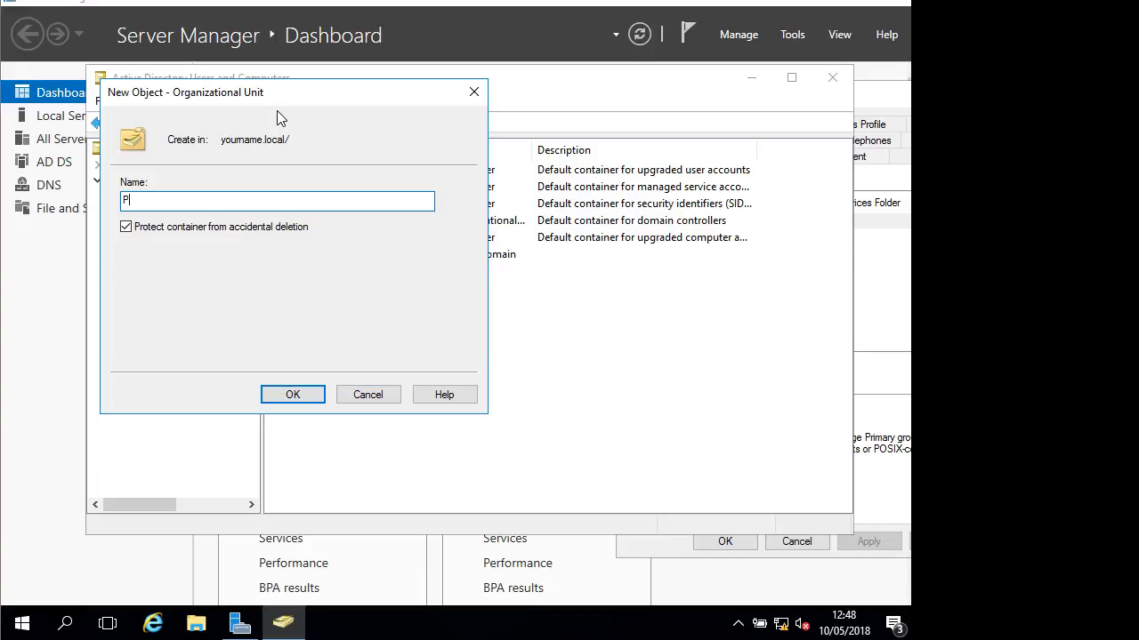
type("ortuag")
key("BackSpace")
key("BackSpace")
key("BackSpace")
type("gal")
left_click(293, 396)
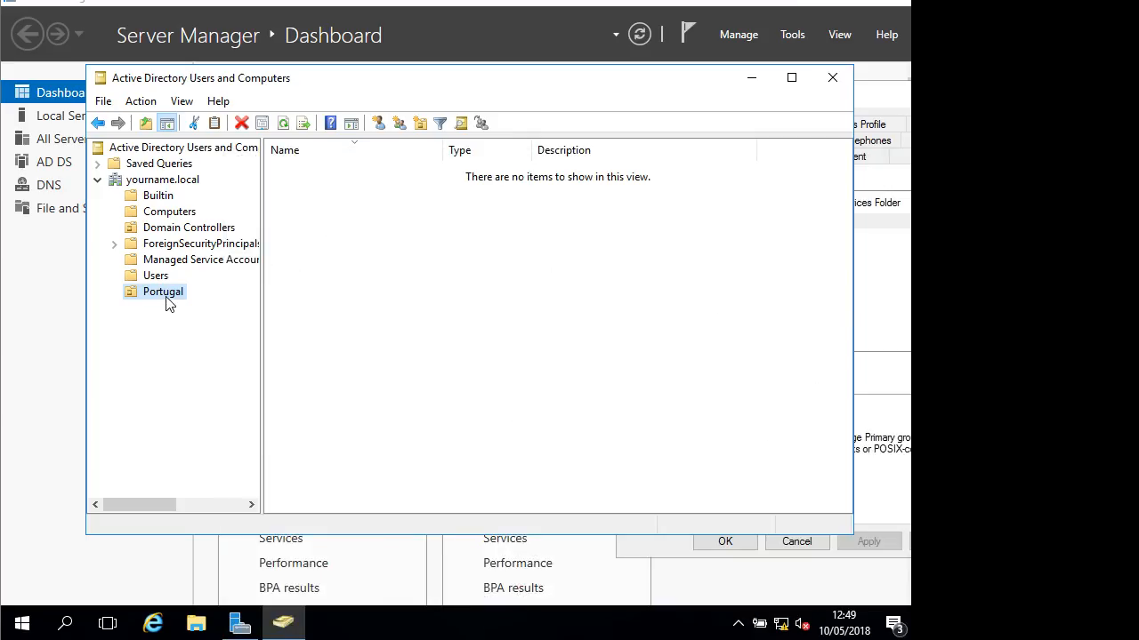
Create a new organizational unit named IT inside Portugal
right_click(167, 294)
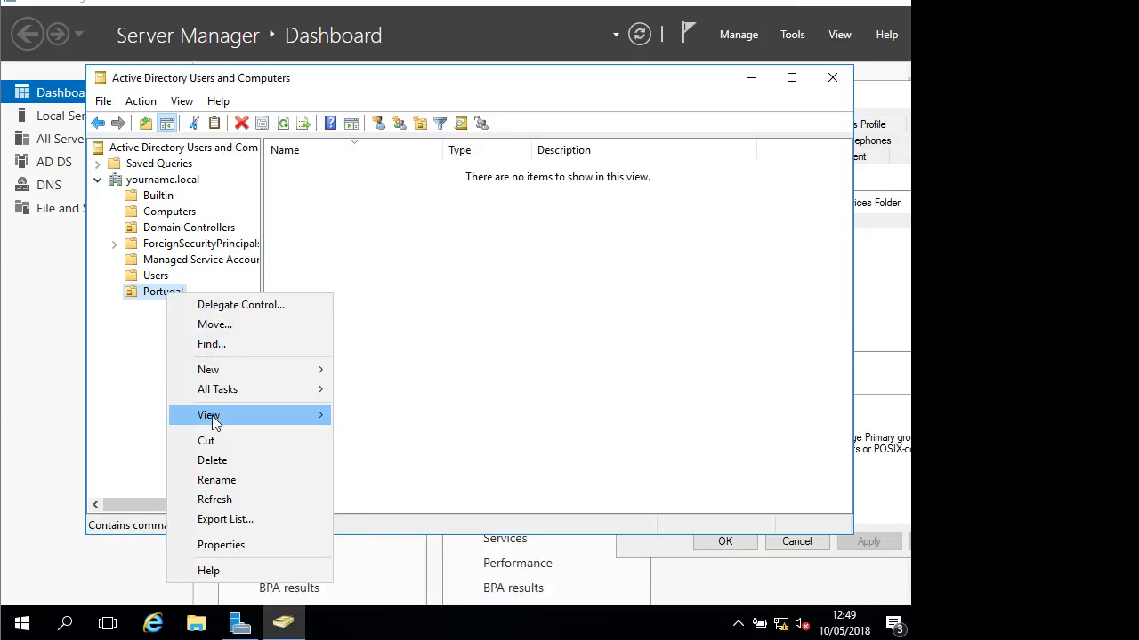
mouse_move(250, 369)
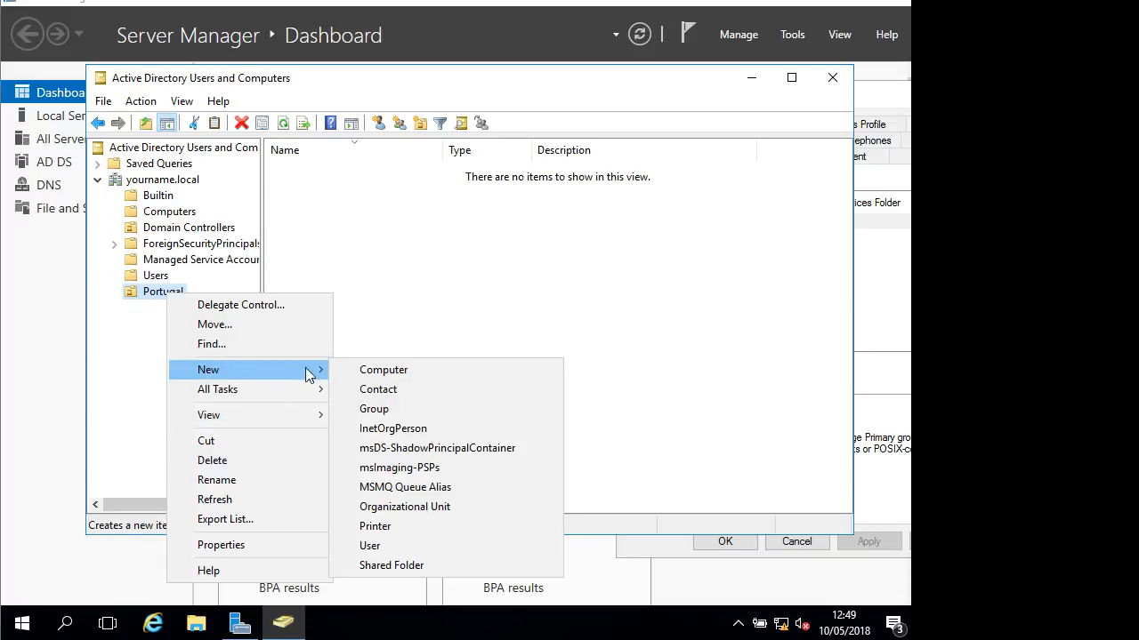
left_click(397, 506)
type("IT")
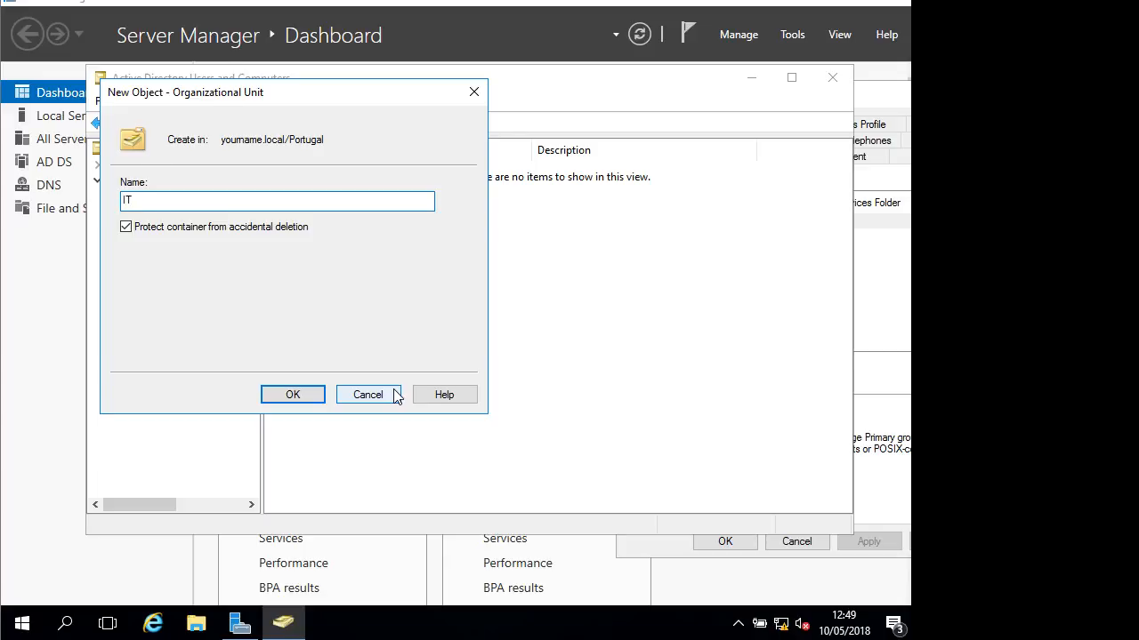
key("Return")
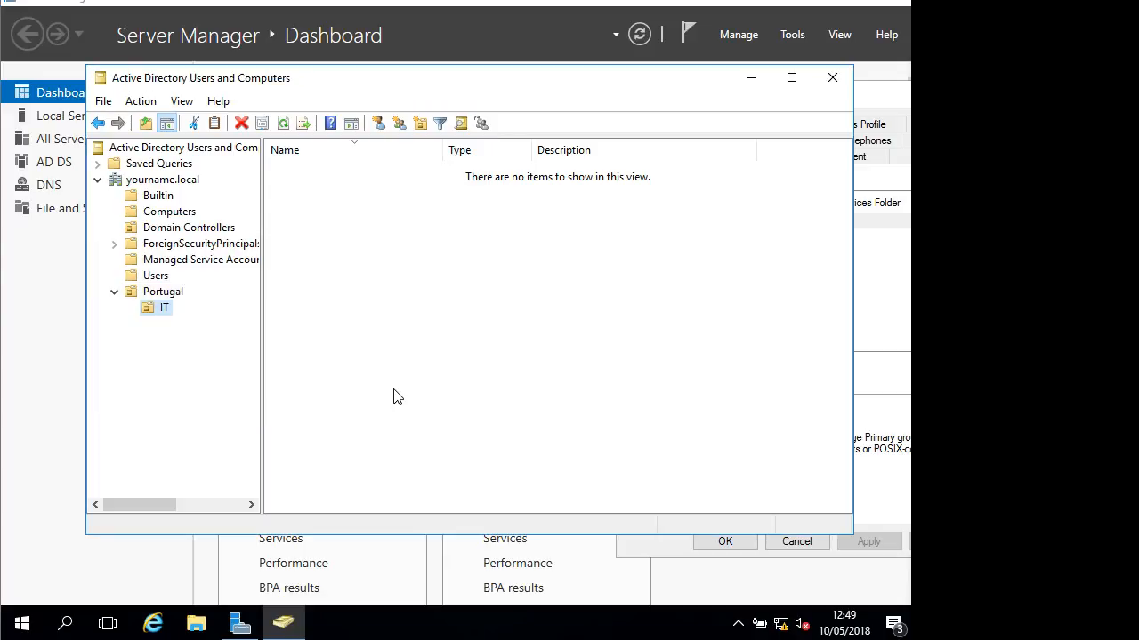
Create an organizational unit named HR nested inside IT
right_click(151, 306)
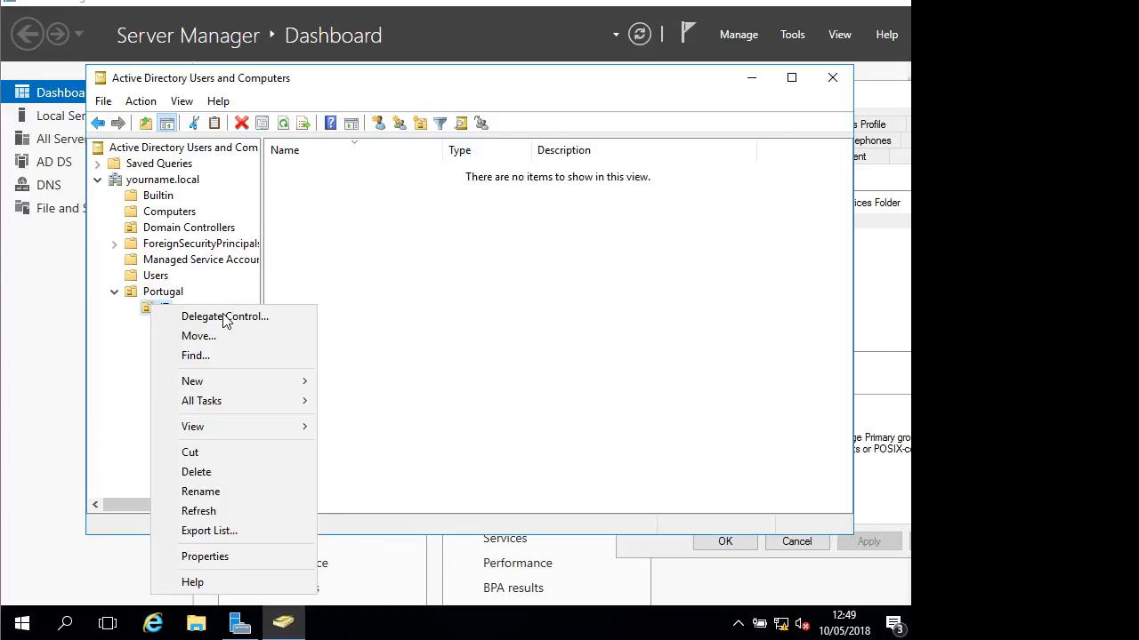
mouse_move(309, 381)
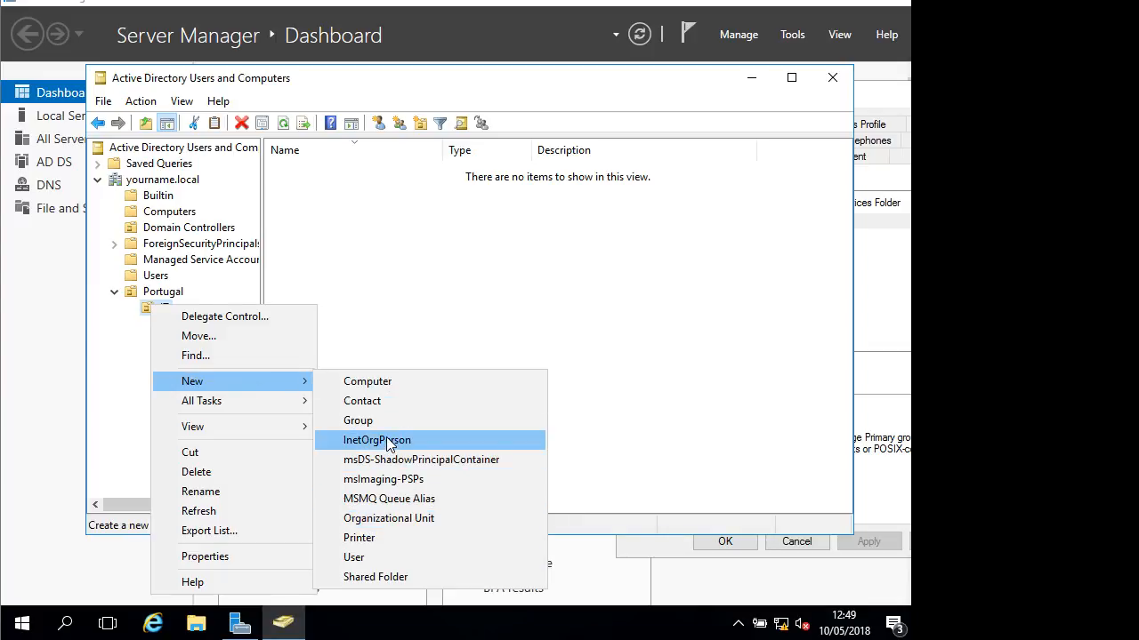
left_click(408, 518)
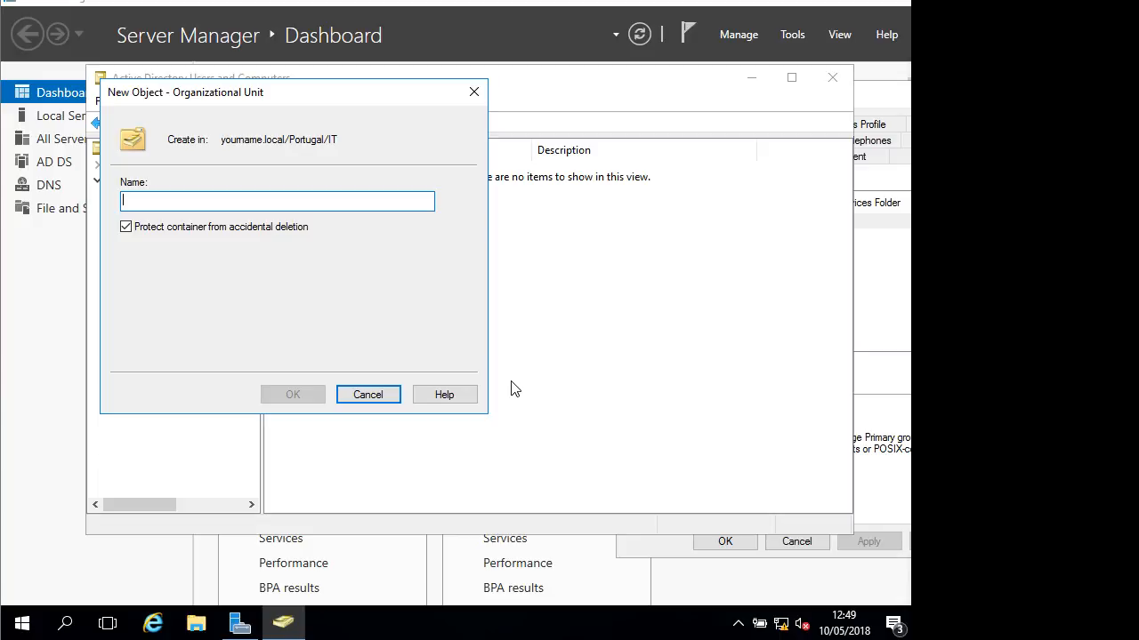
type("HR")
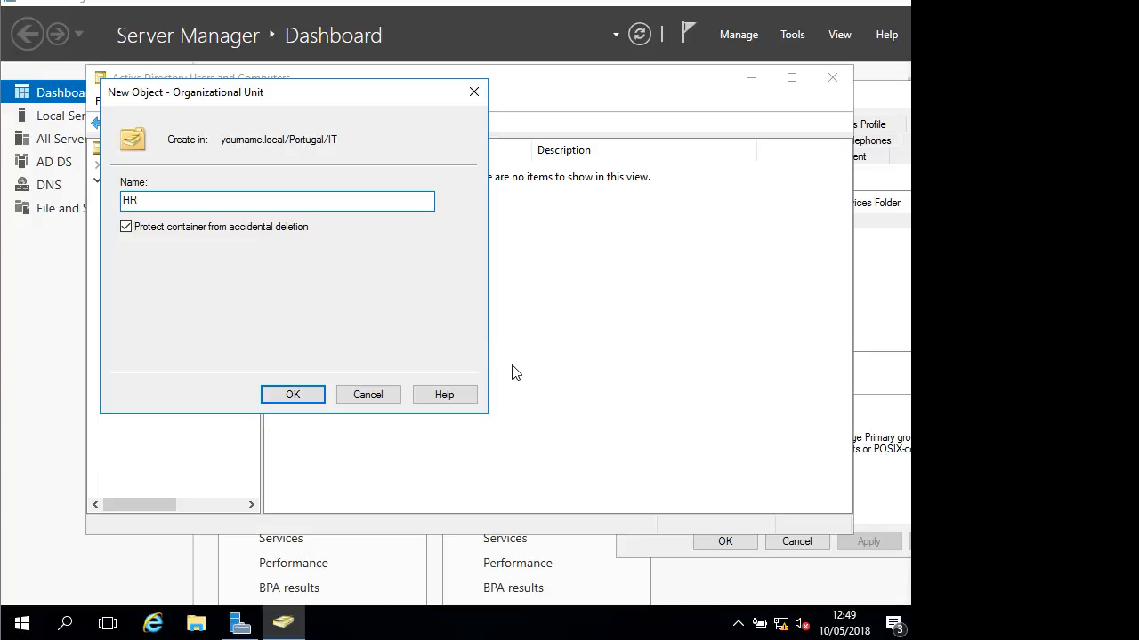
left_click(307, 397)
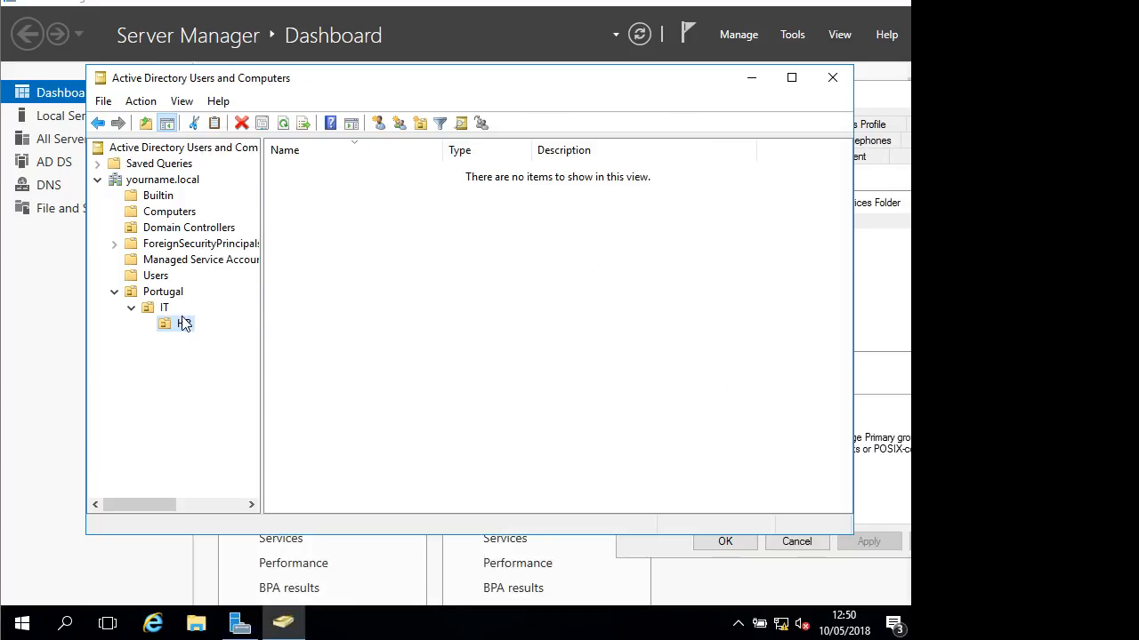
left_click(176, 326)
right_click(176, 326)
left_click(237, 194)
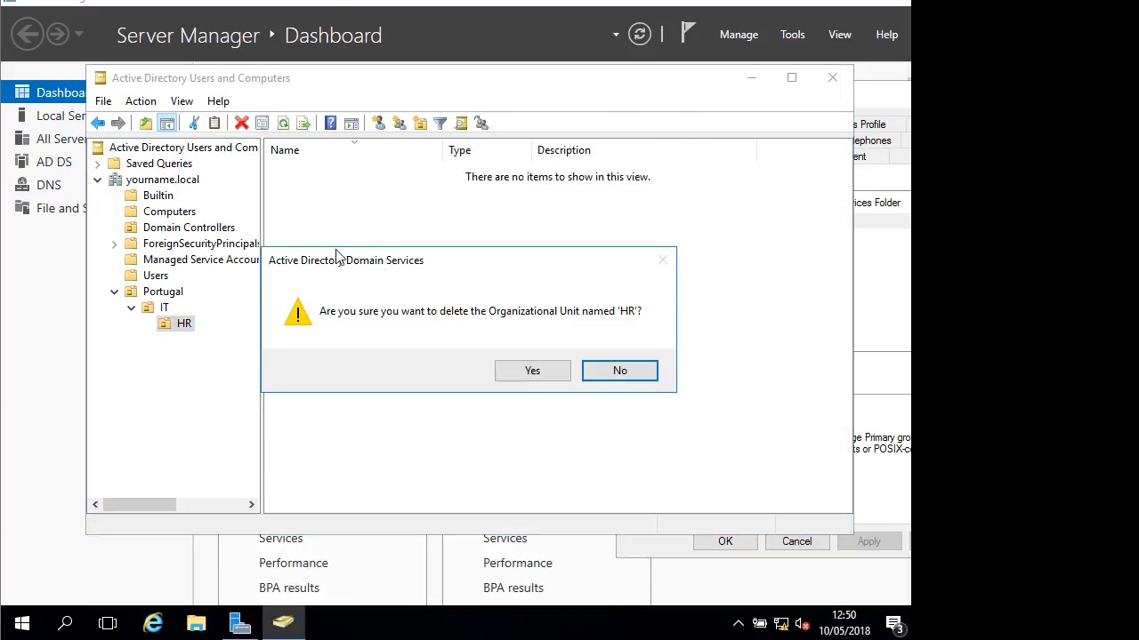
left_click(531, 372)
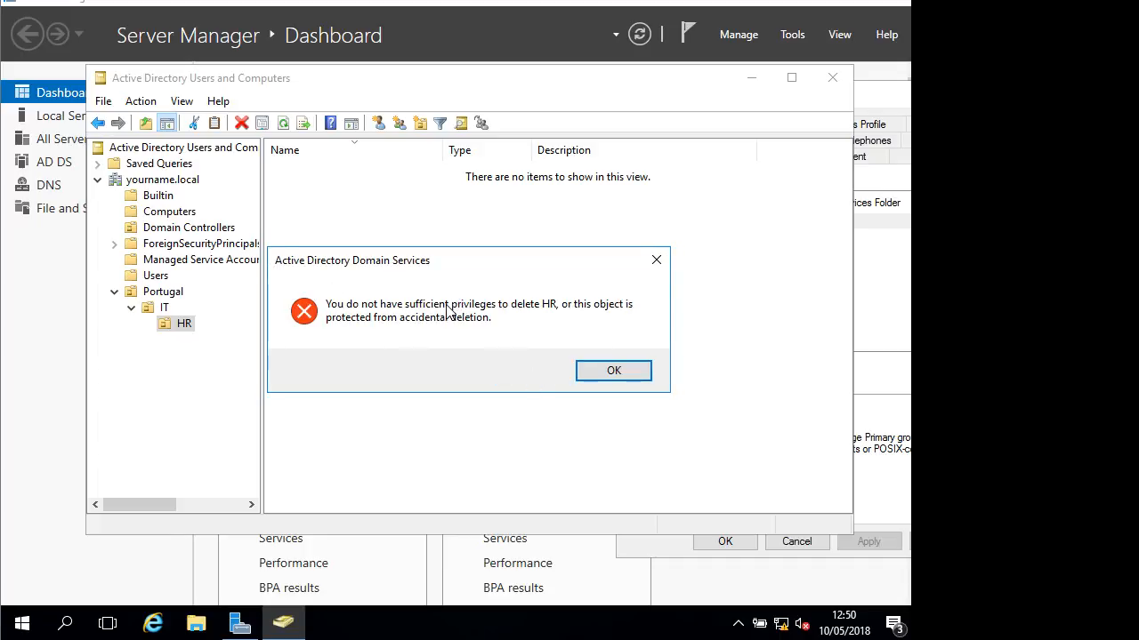
left_click(597, 369)
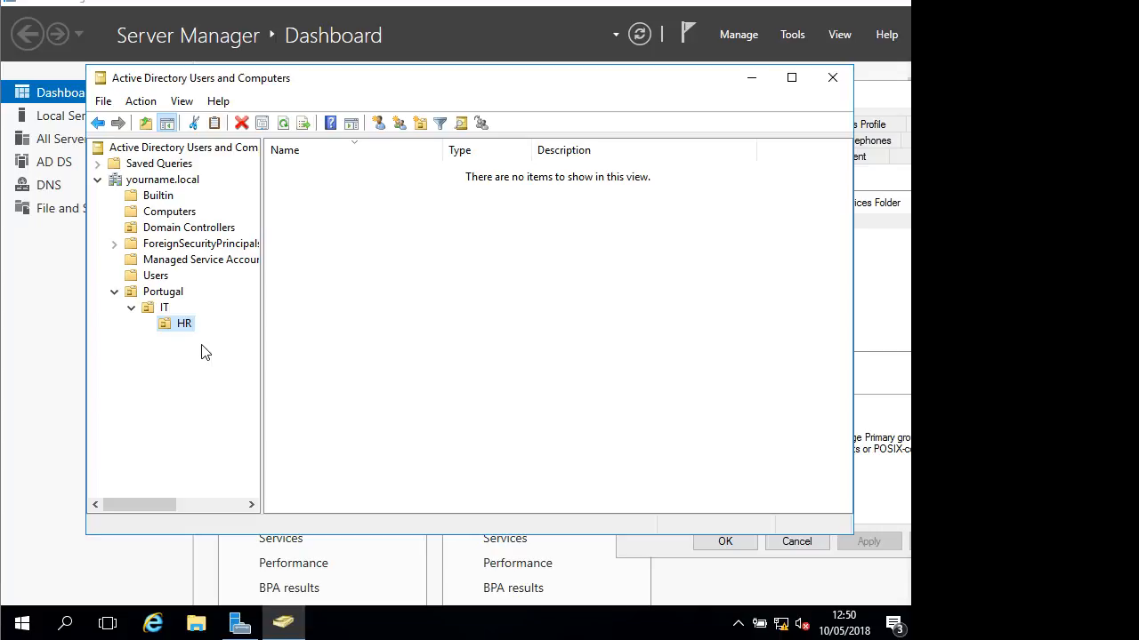
Turn on Advanced Features and expand Portugal > IT to view the HR unit
left_click(141, 101)
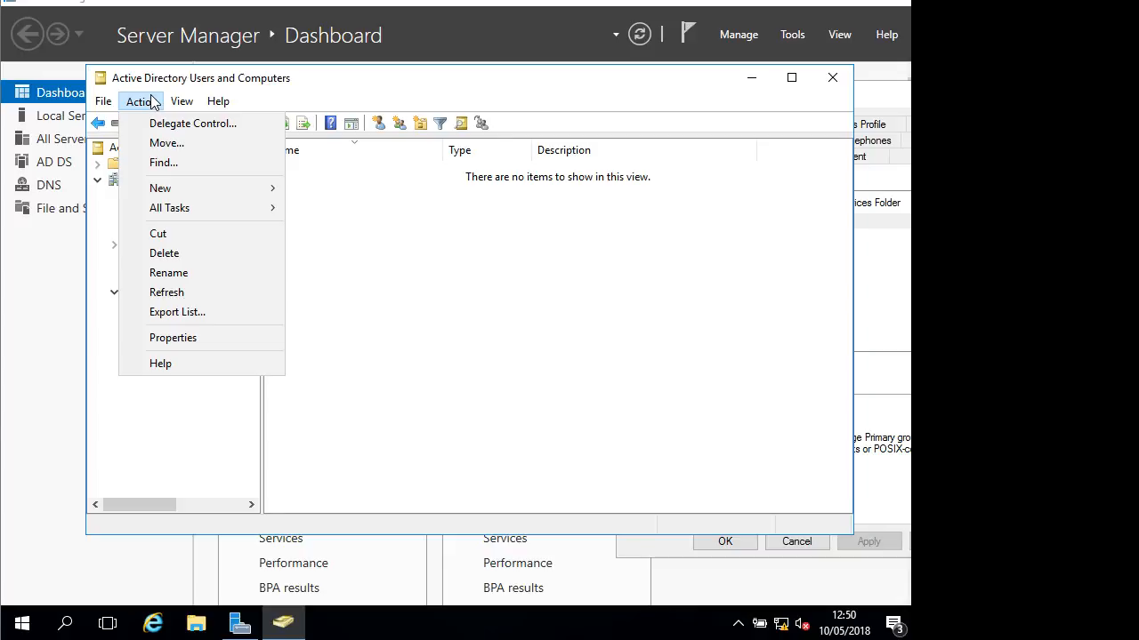
mouse_move(183, 108)
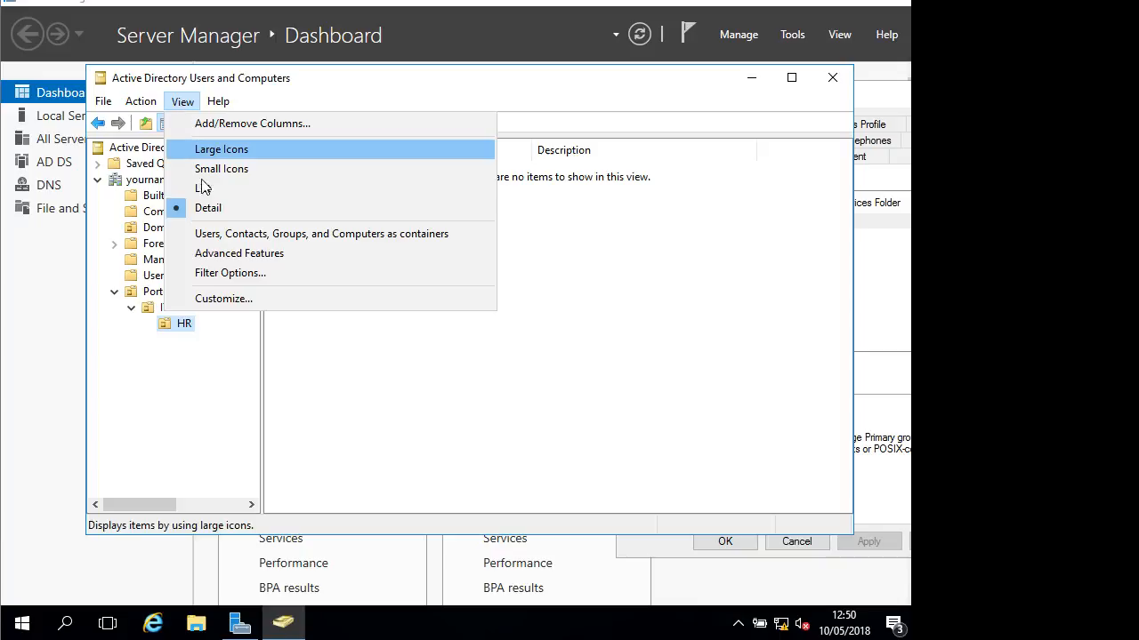
left_click(215, 255)
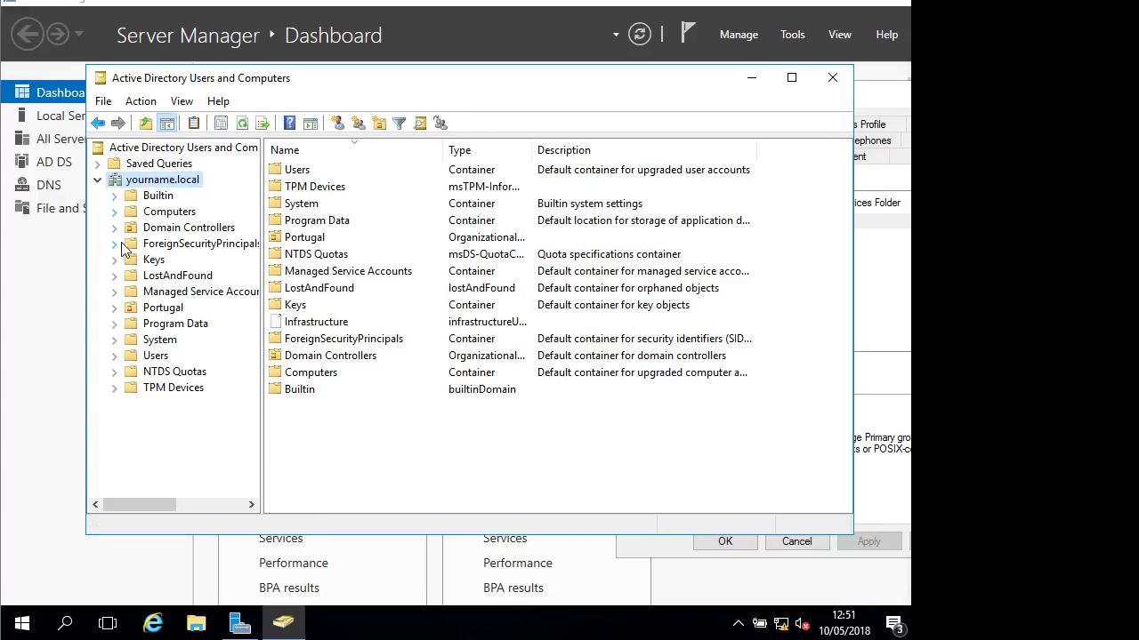
left_click(114, 308)
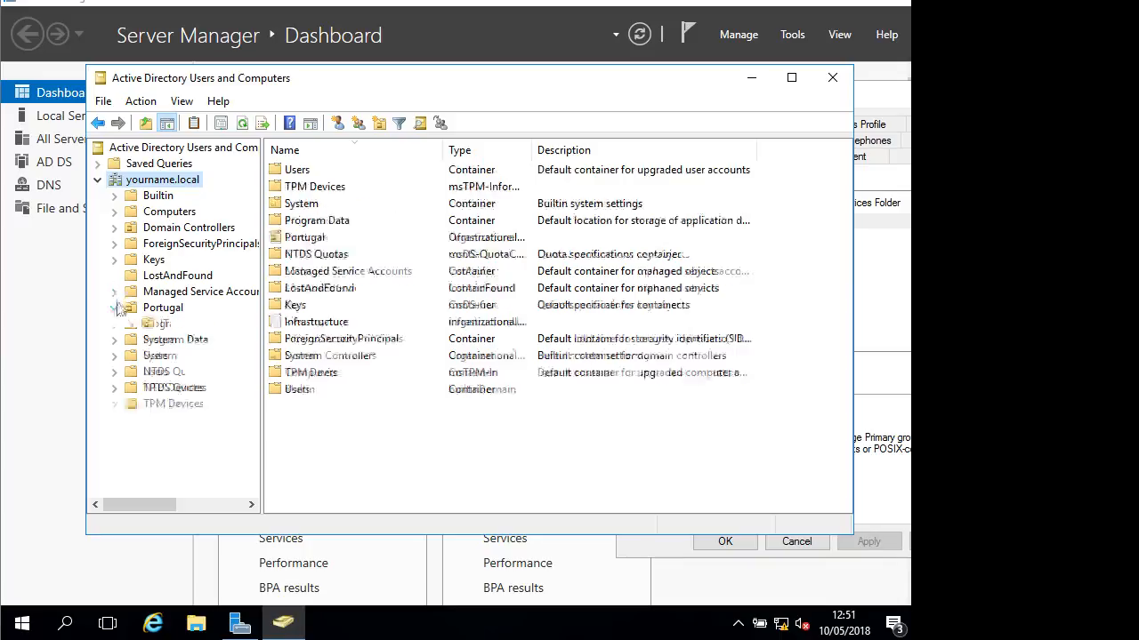
left_click(131, 323)
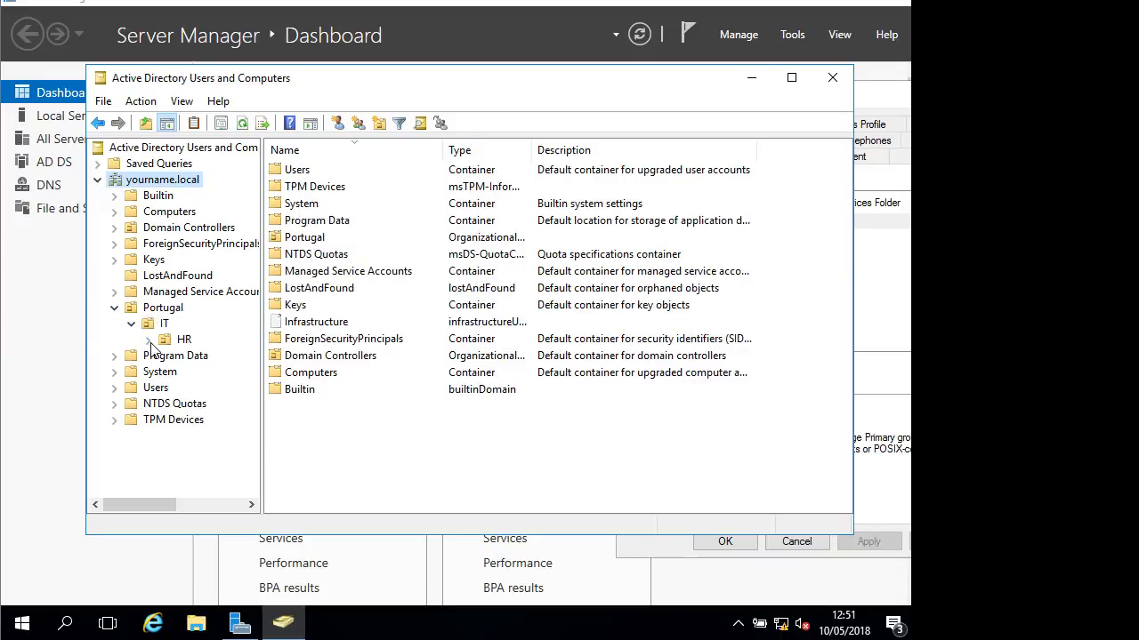
left_click(178, 339)
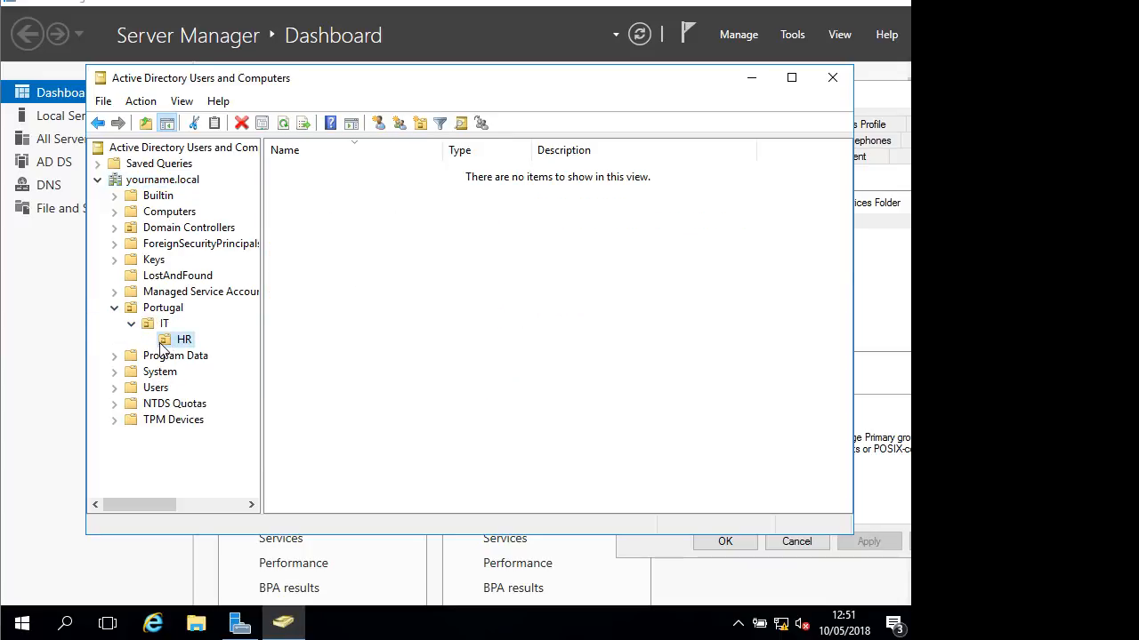
Open the Administrator account's properties from the Users container and move the window right
left_click(153, 389)
scroll(412, 384, "down", 7)
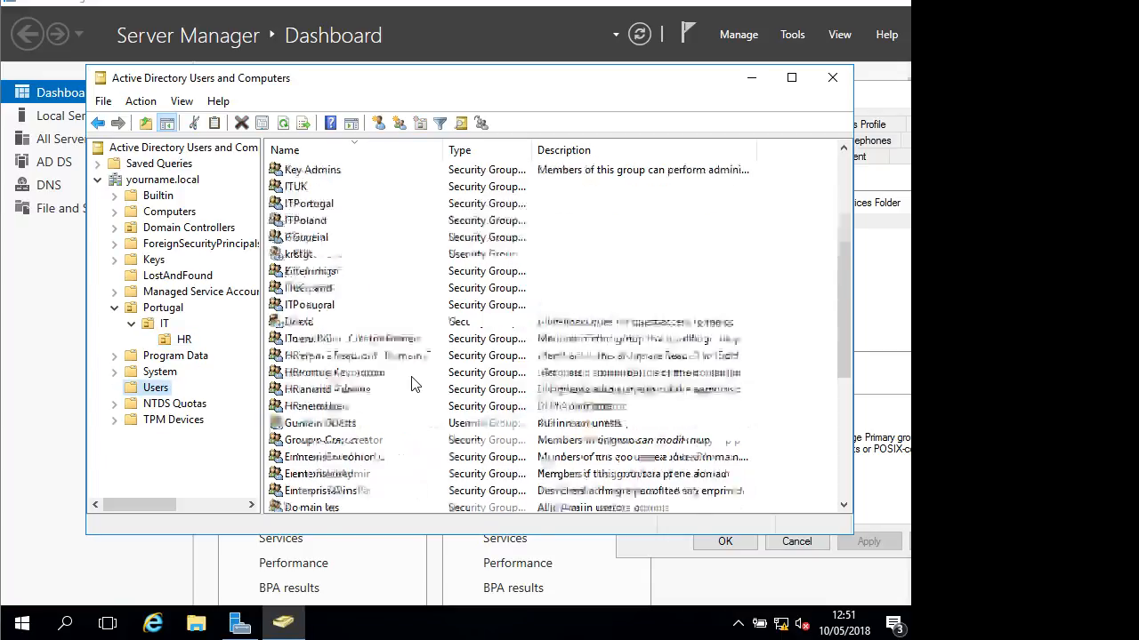
left_click(326, 474)
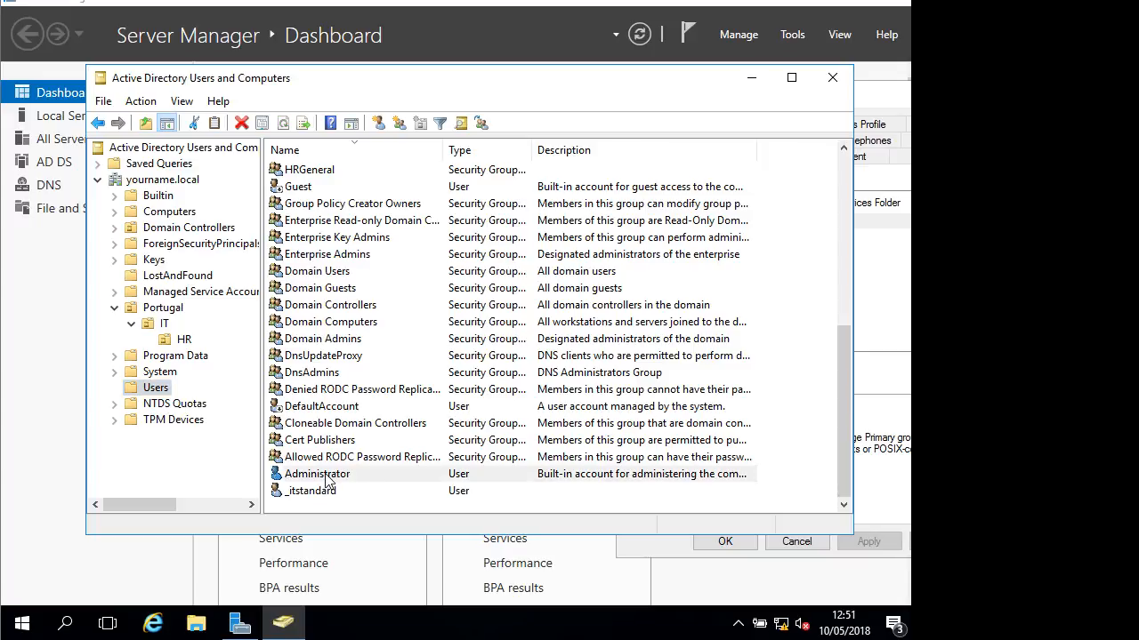
right_click(326, 473)
left_click(384, 435)
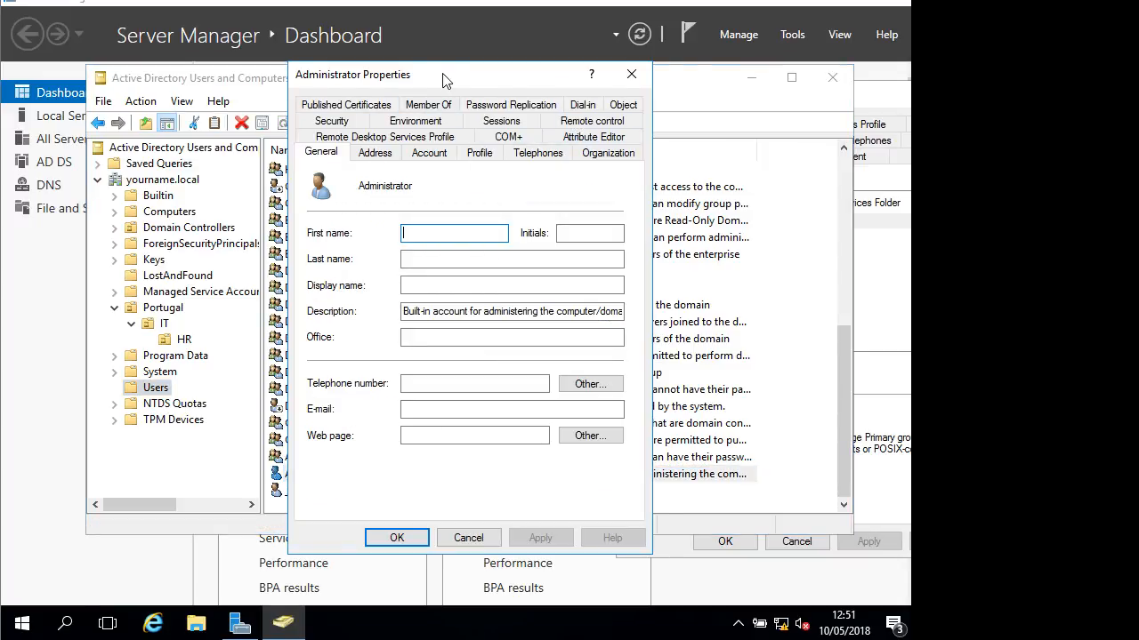
left_click_drag(445, 79, 699, 101)
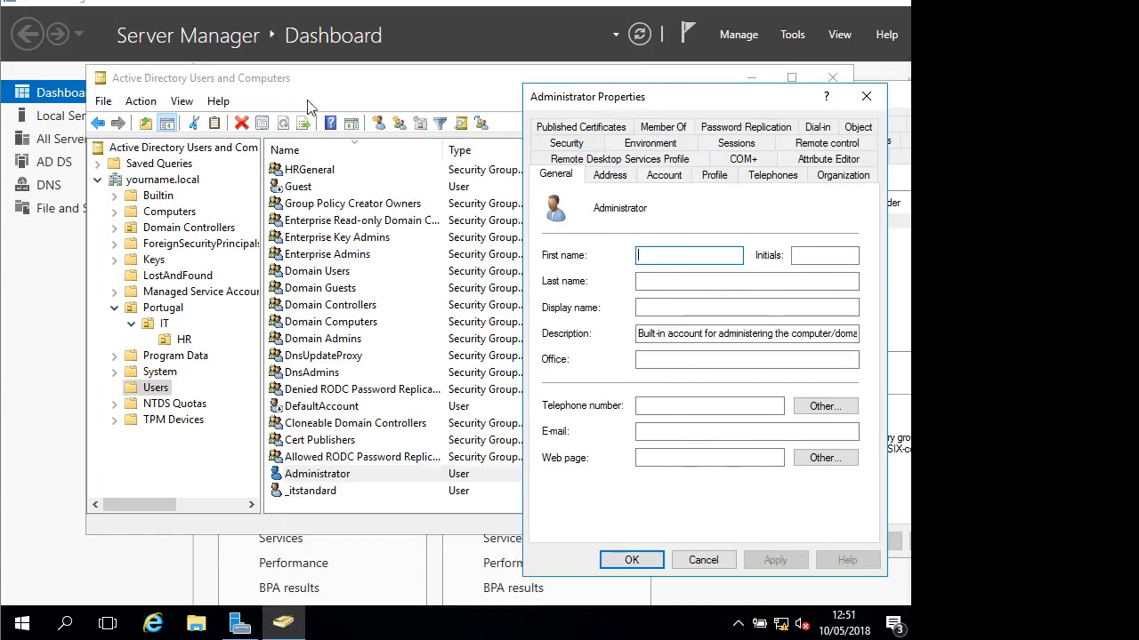
Turn Advanced Features back off in the View menu
left_click(317, 87)
left_click(182, 103)
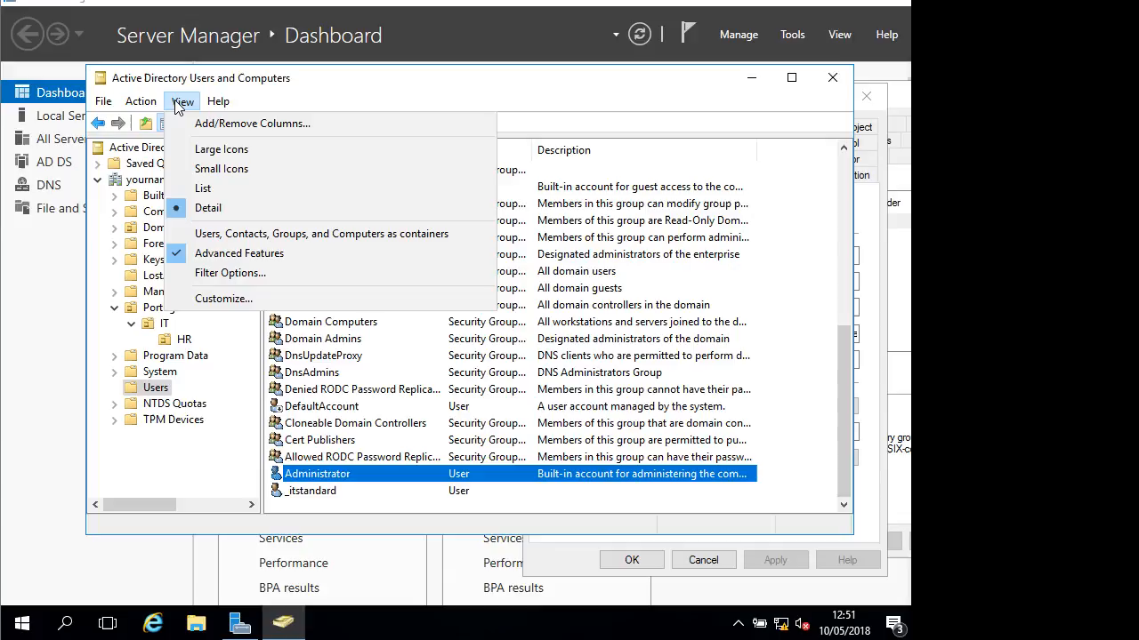
left_click(219, 235)
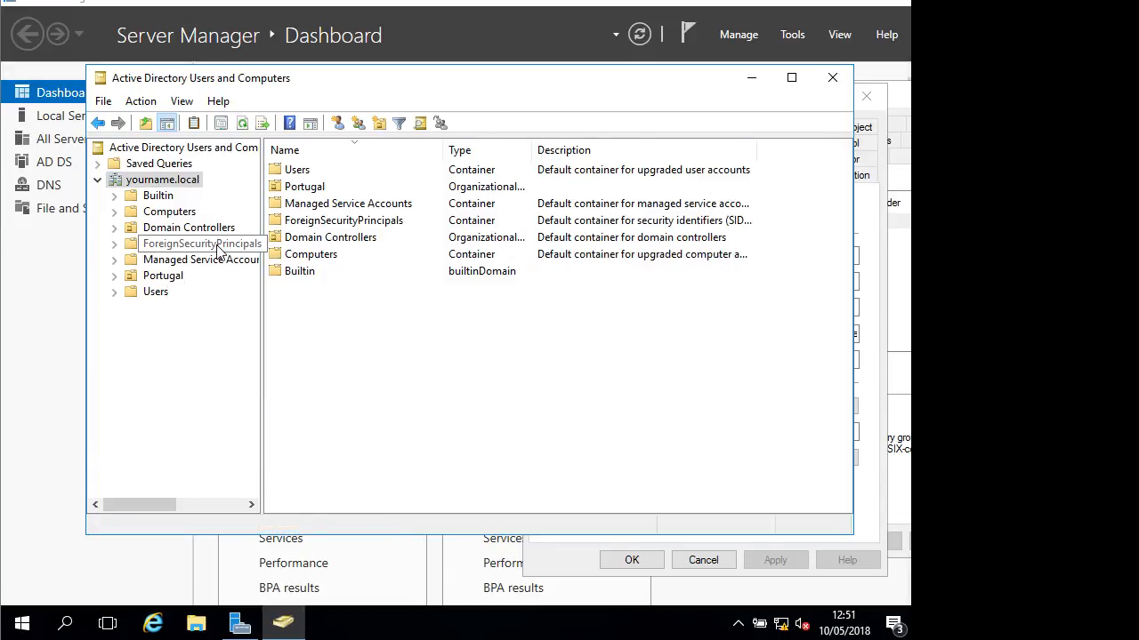
Open the president account's properties from the Users container
left_click(155, 292)
scroll(345, 422, "down", 4)
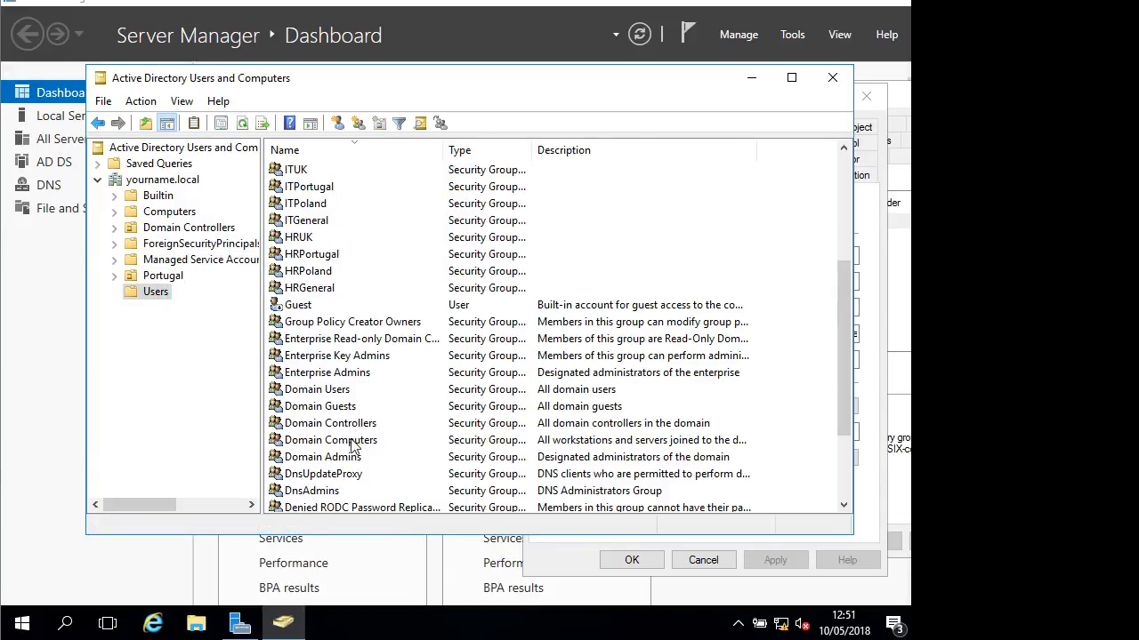
scroll(325, 400, "up", 4)
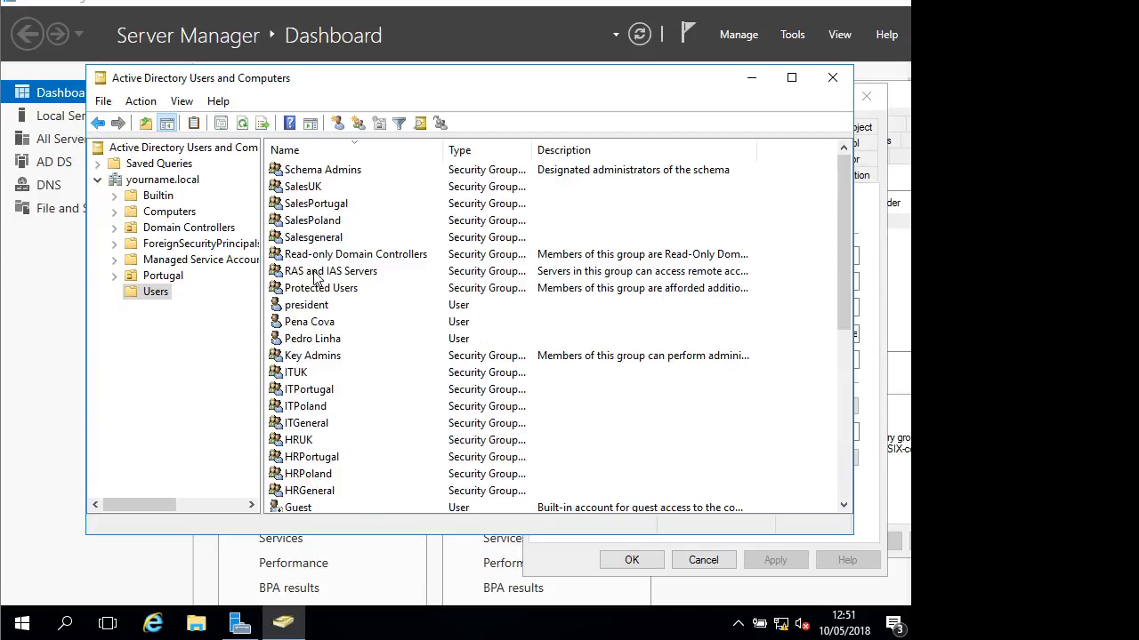
left_click(306, 306)
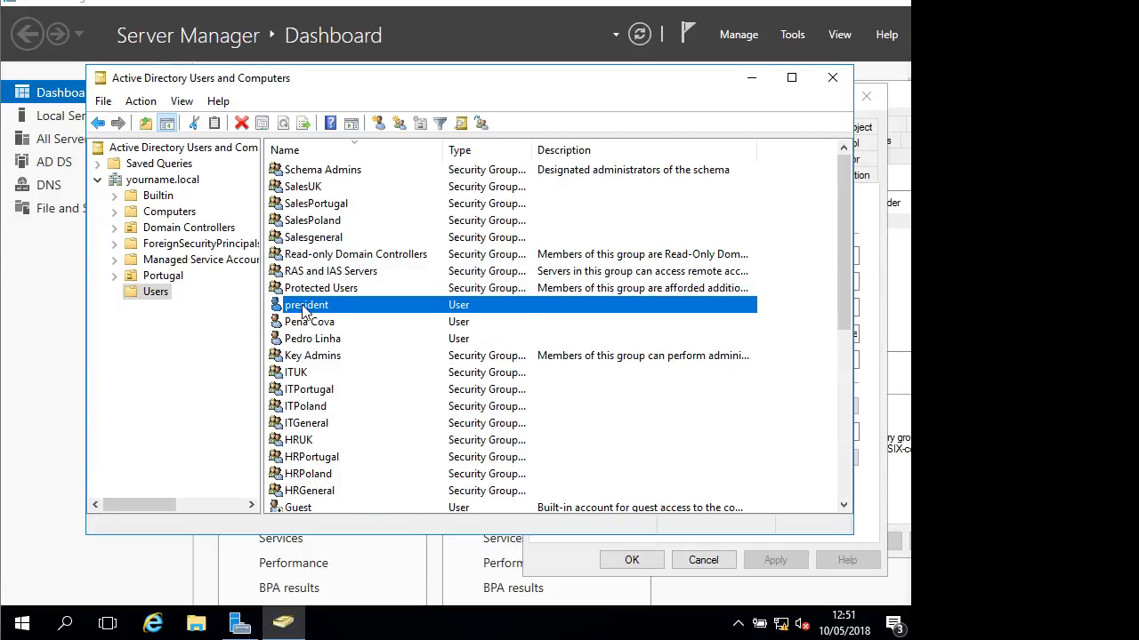
right_click(322, 308)
left_click(375, 553)
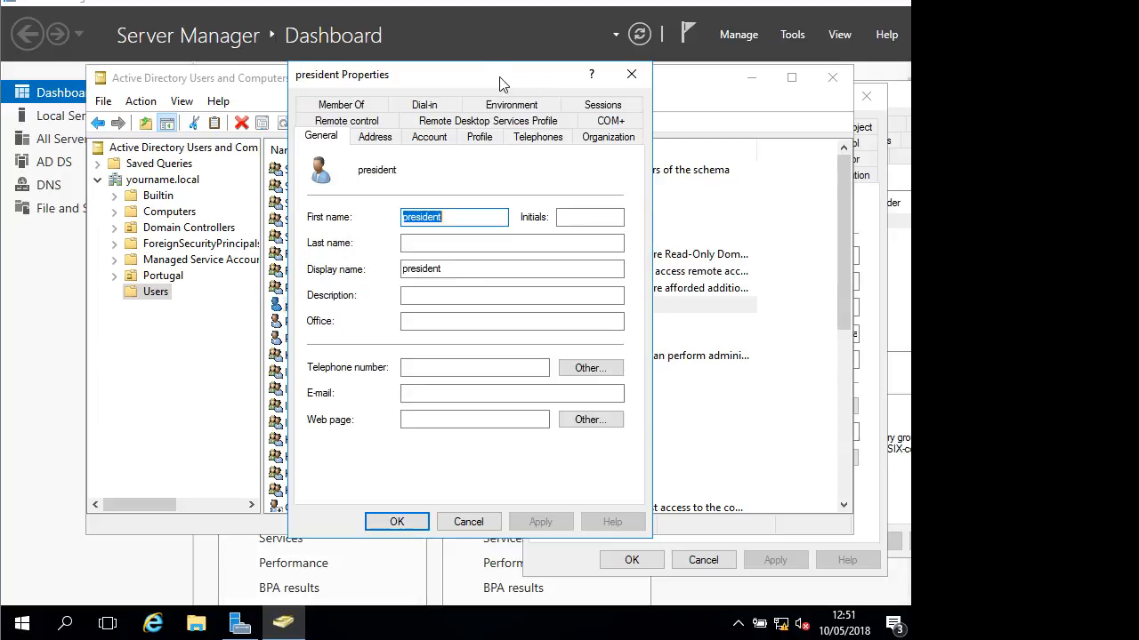
Arrange the president and Administrator properties windows side by side and minimize the console
left_click_drag(522, 74, 355, 71)
left_click(867, 111)
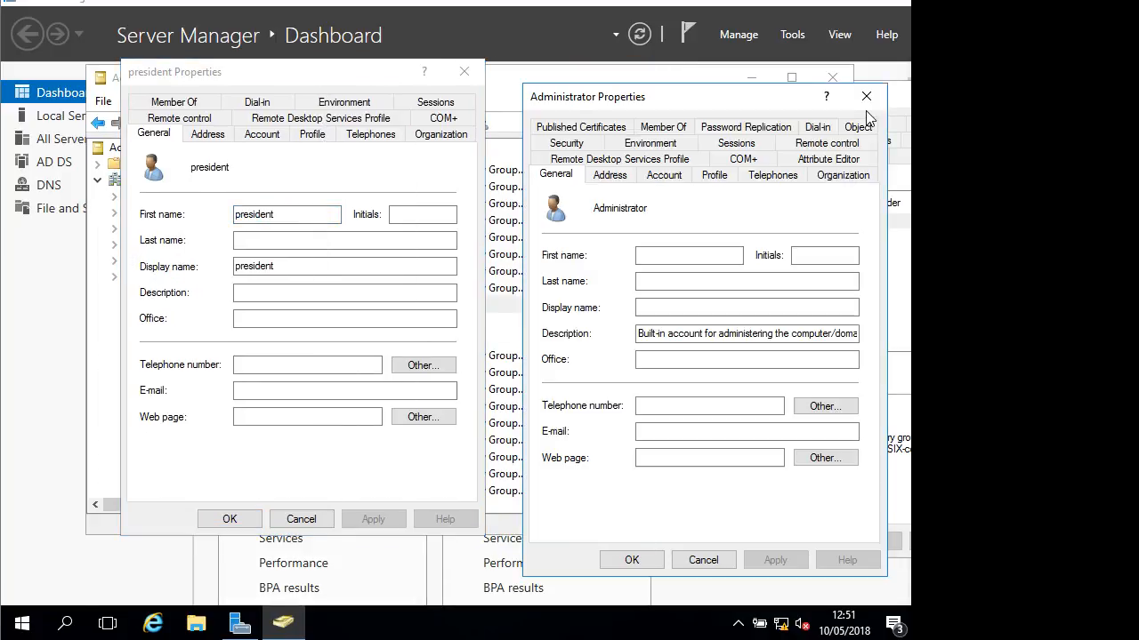
left_click_drag(750, 99, 720, 81)
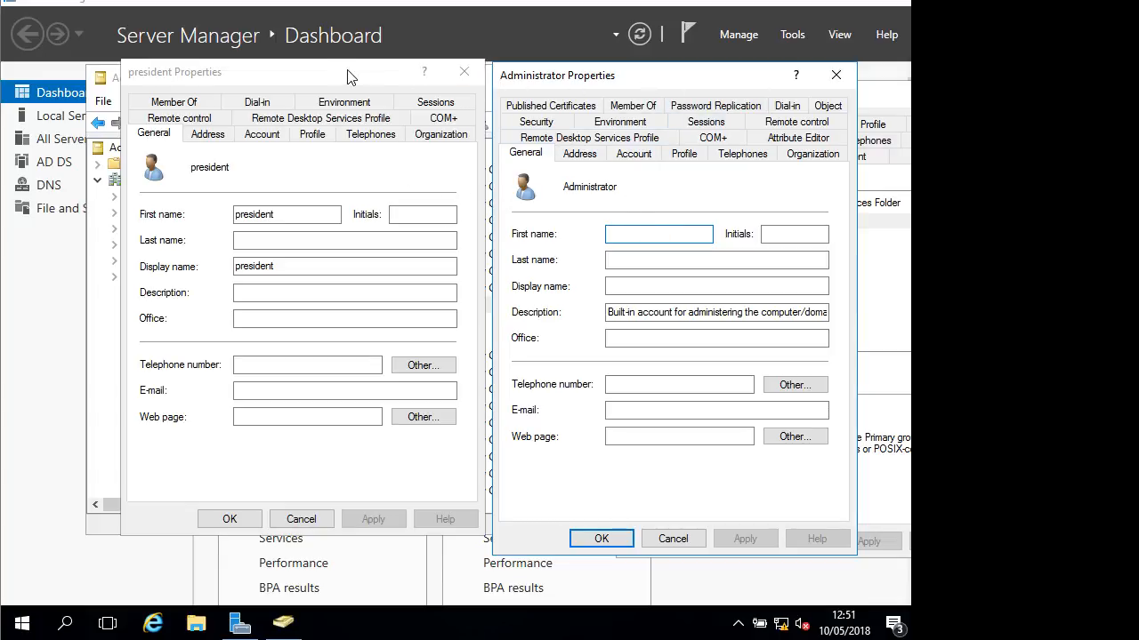
left_click_drag(348, 76, 336, 160)
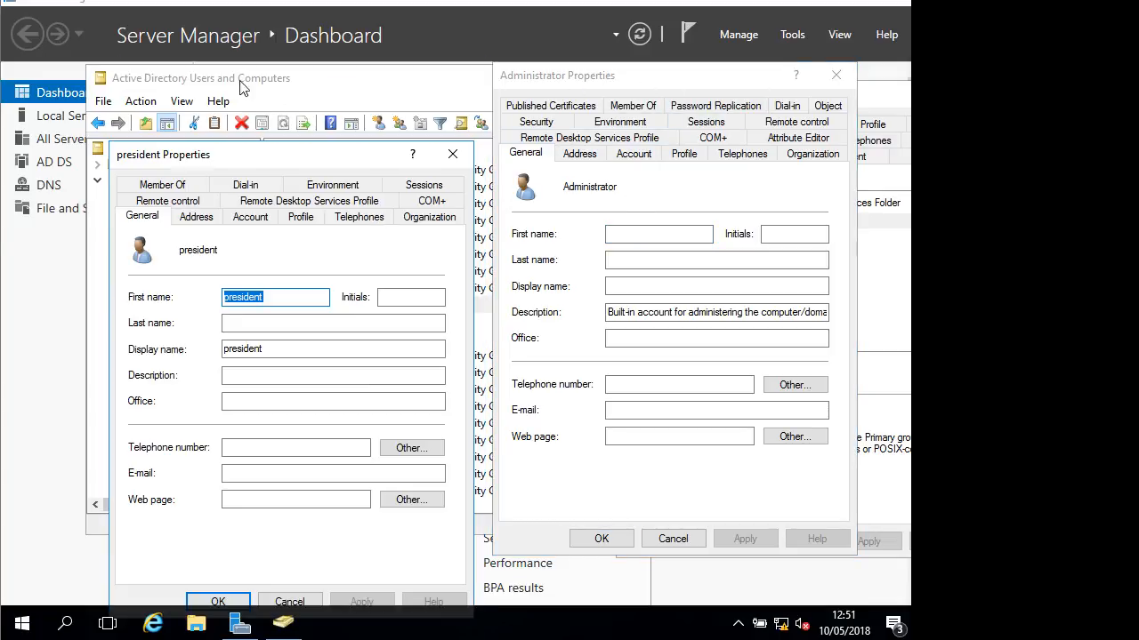
left_click(182, 101)
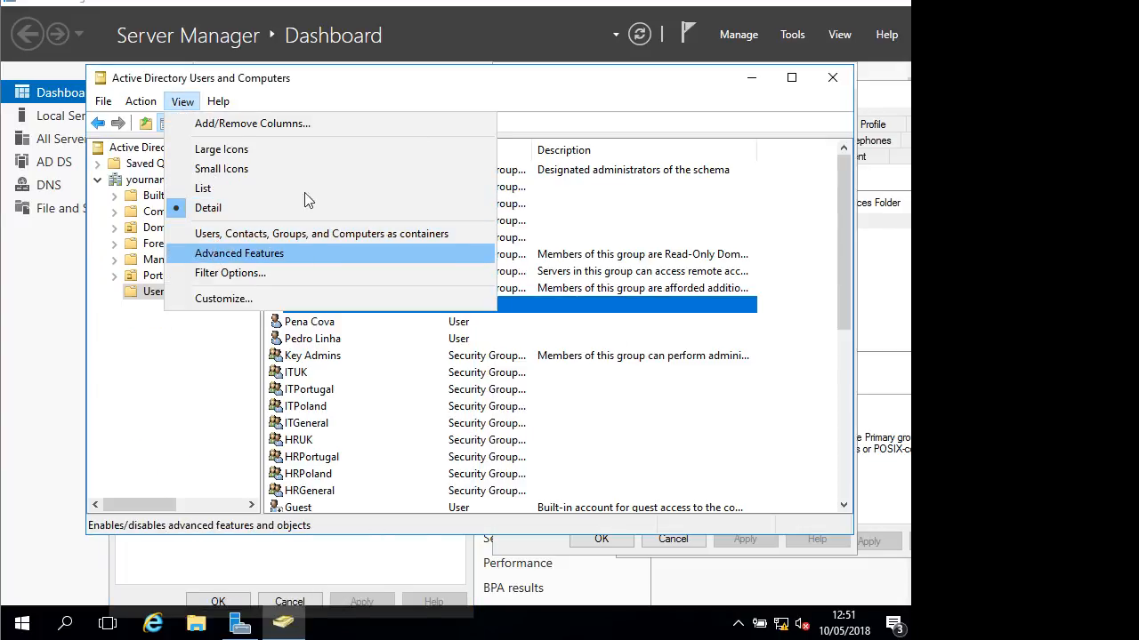
left_click(573, 86)
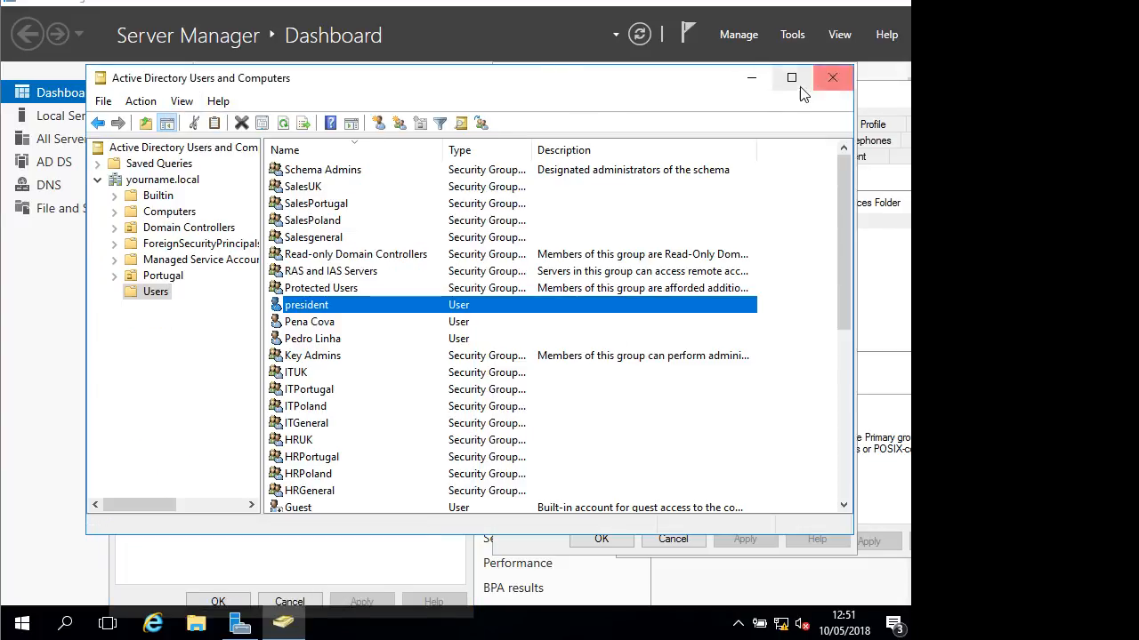
left_click(751, 78)
left_click_drag(329, 155, 337, 74)
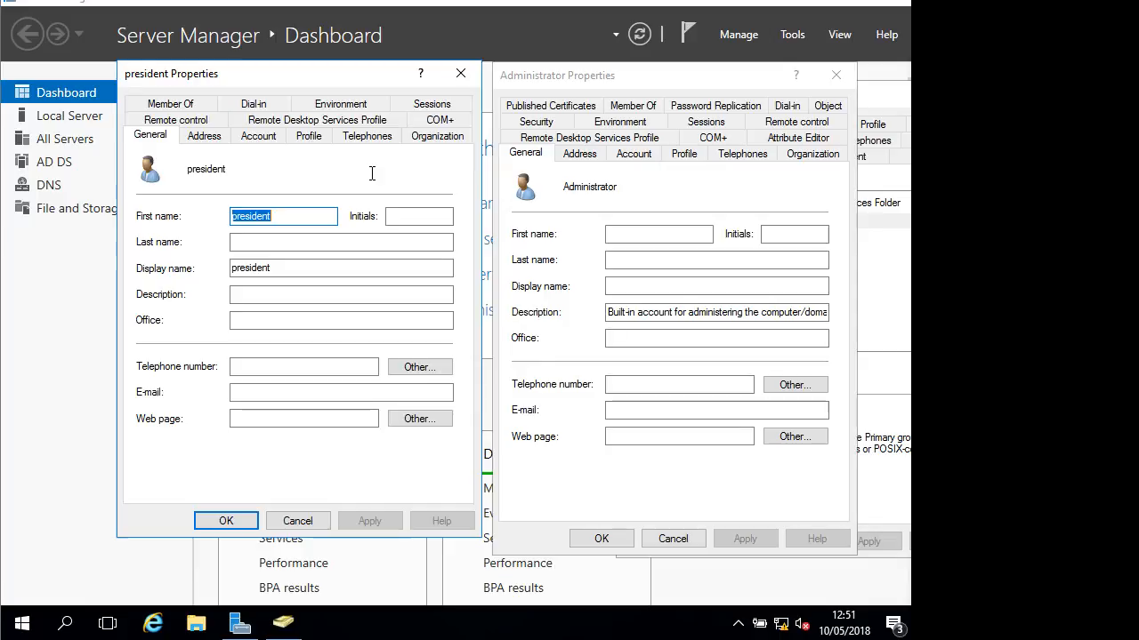
Close all the open user properties windows
left_click(461, 74)
left_click(835, 74)
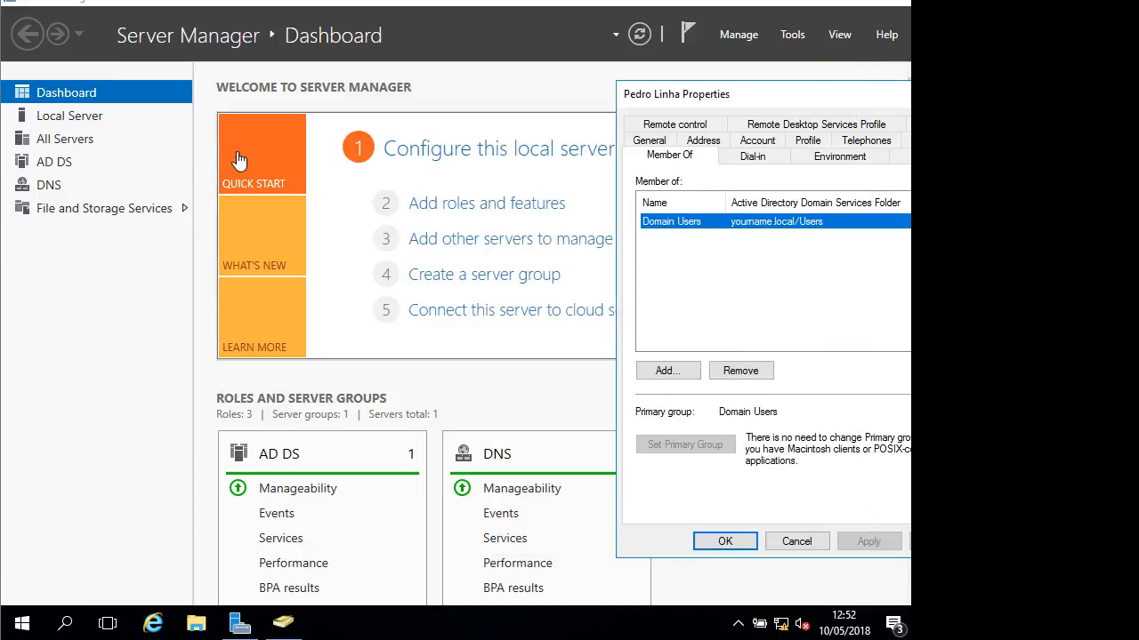
left_click_drag(818, 97, 512, 105)
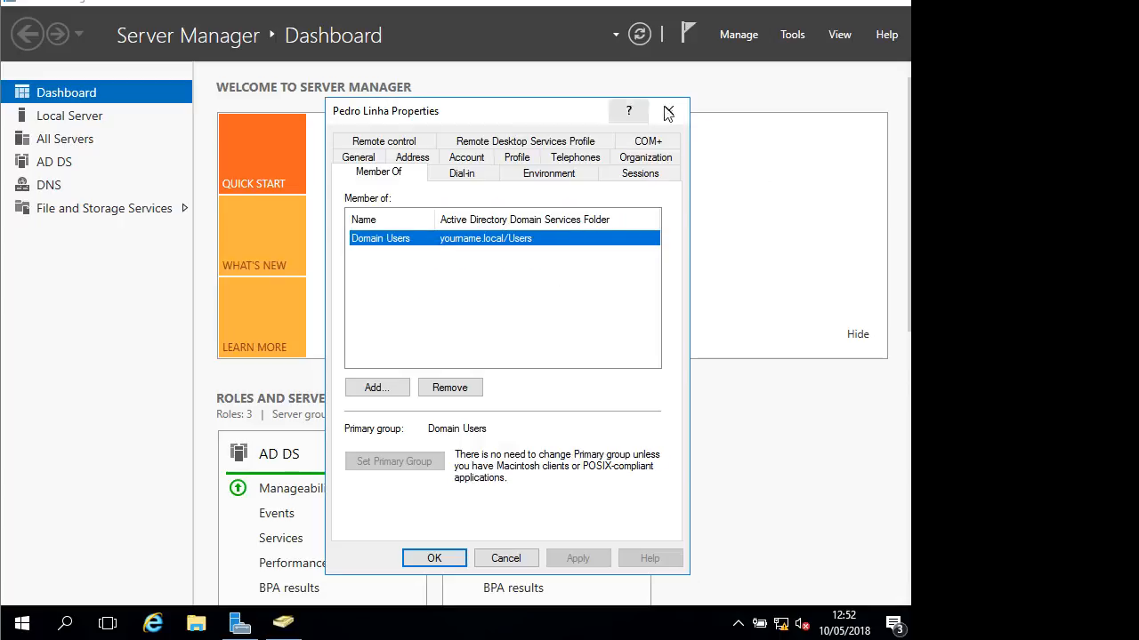
left_click(674, 106)
Turn on Advanced Features and expand Portugal > IT to select the HR unit
left_click(283, 623)
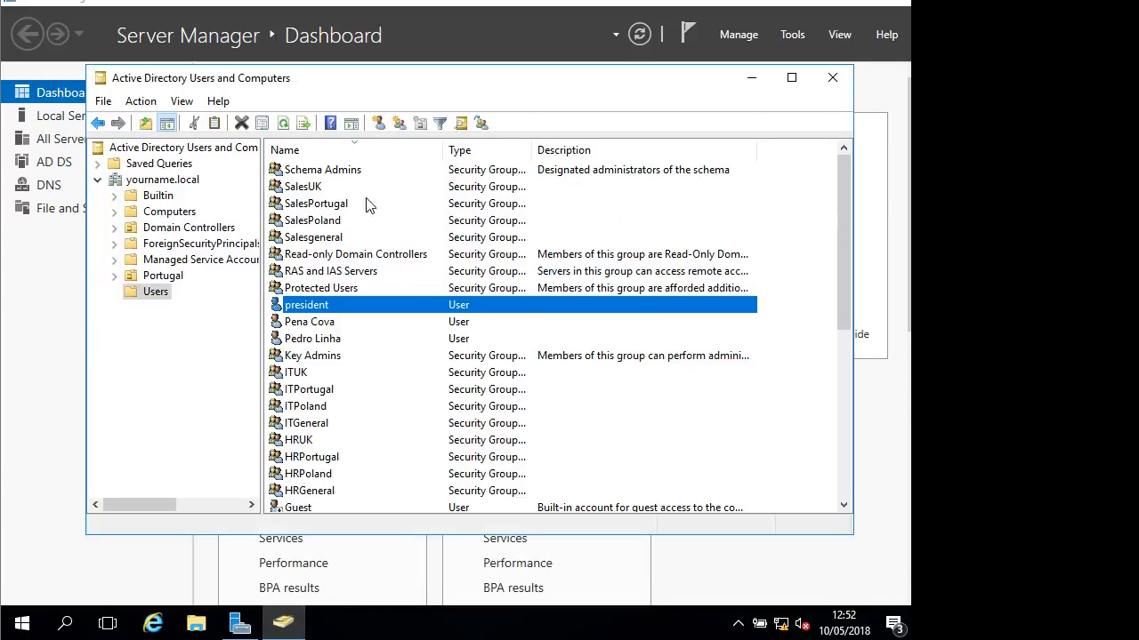
left_click(182, 101)
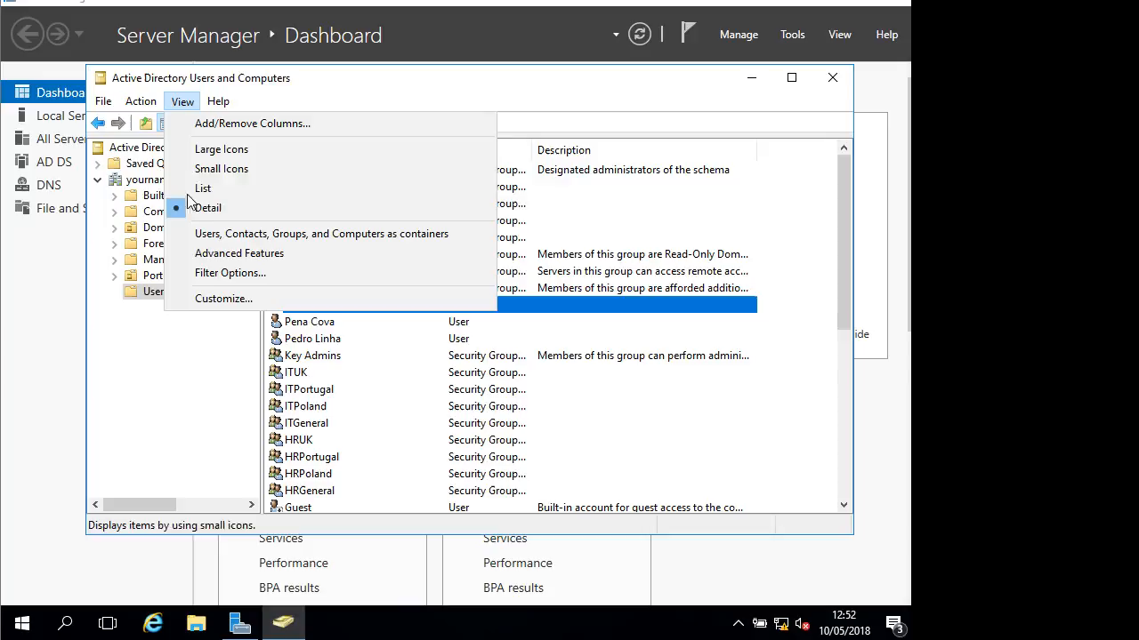
left_click(217, 253)
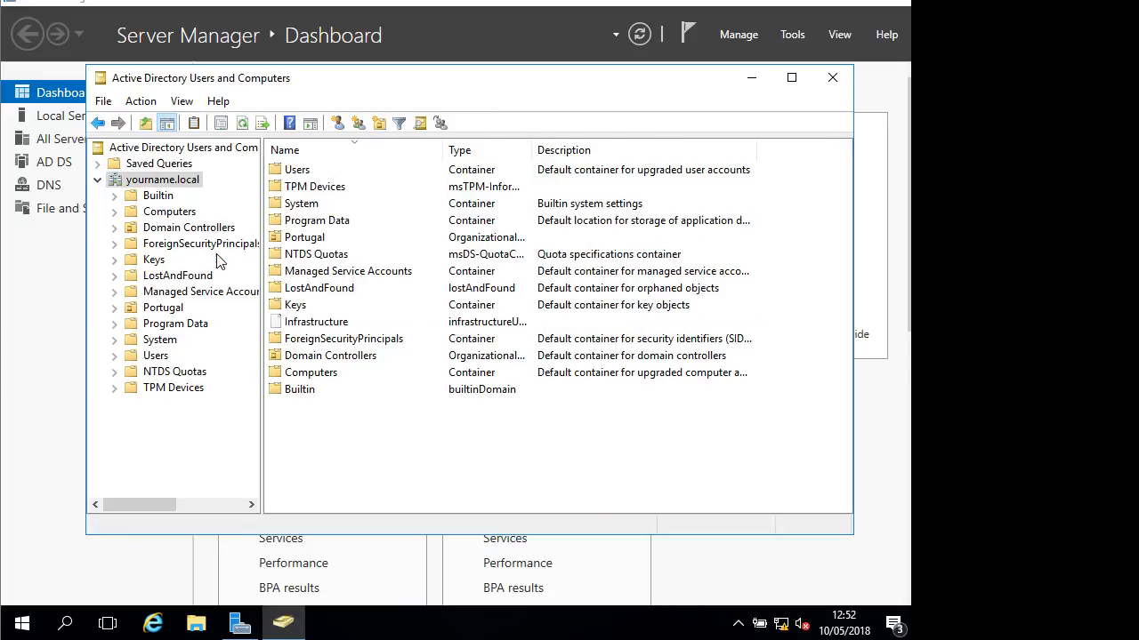
left_click(114, 308)
left_click(131, 324)
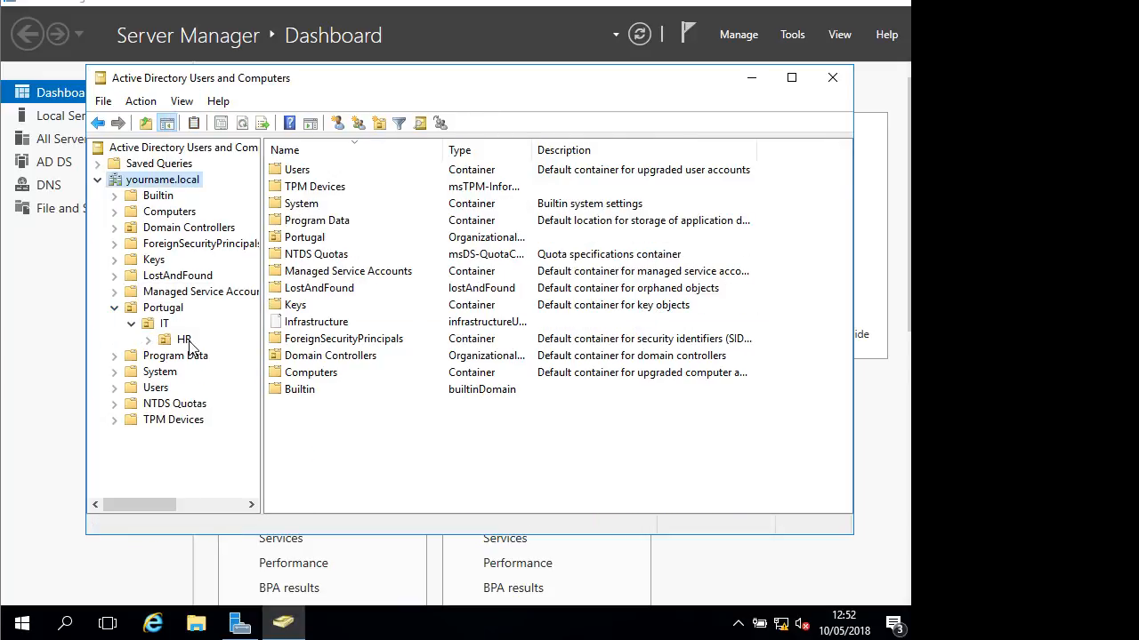
left_click(184, 339)
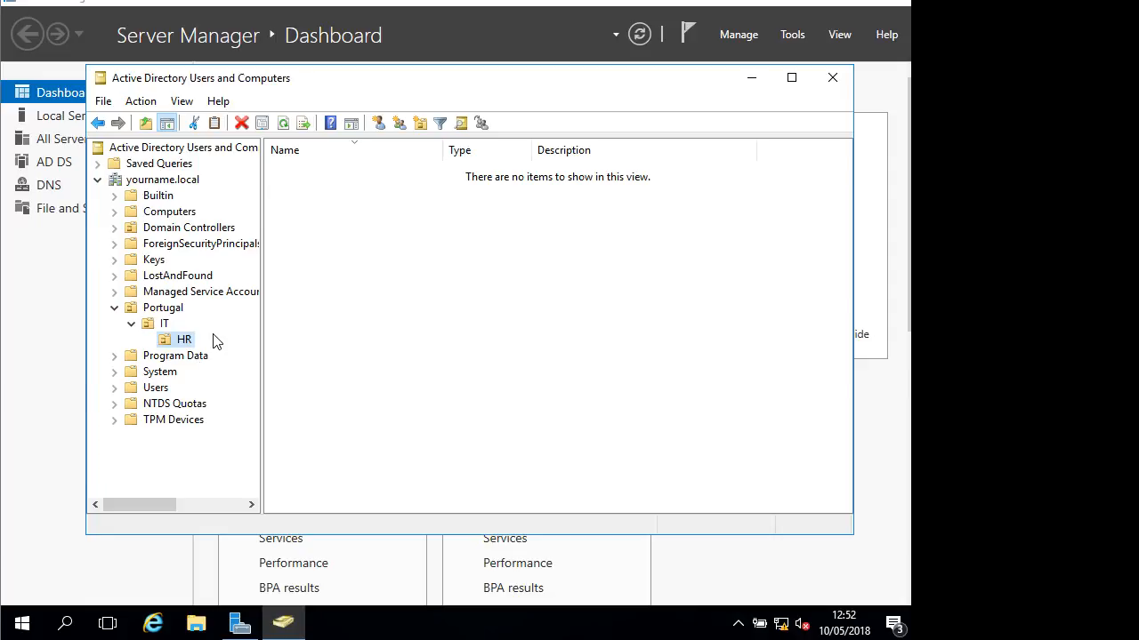
Open HR's properties and view its Security and Object tabs
right_click(183, 345)
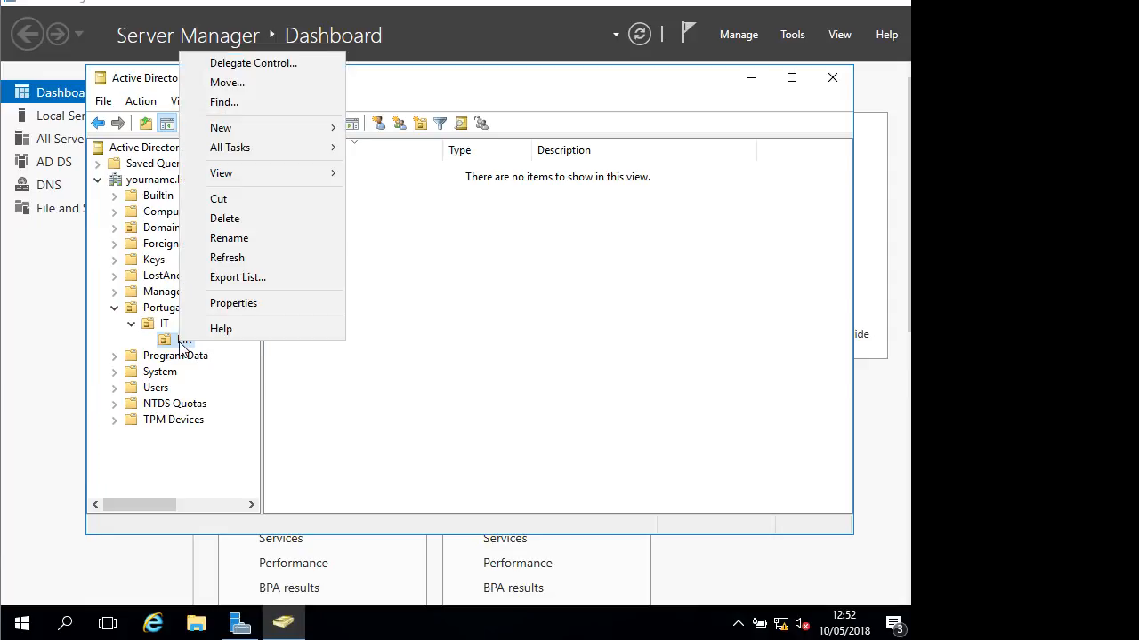
left_click(247, 303)
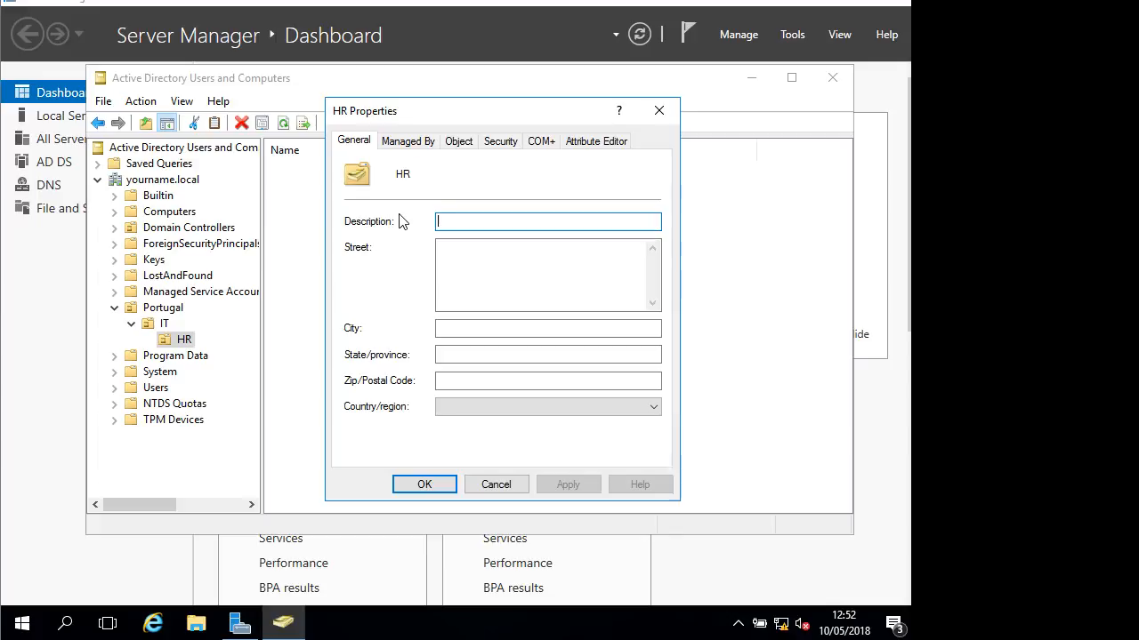
left_click(501, 140)
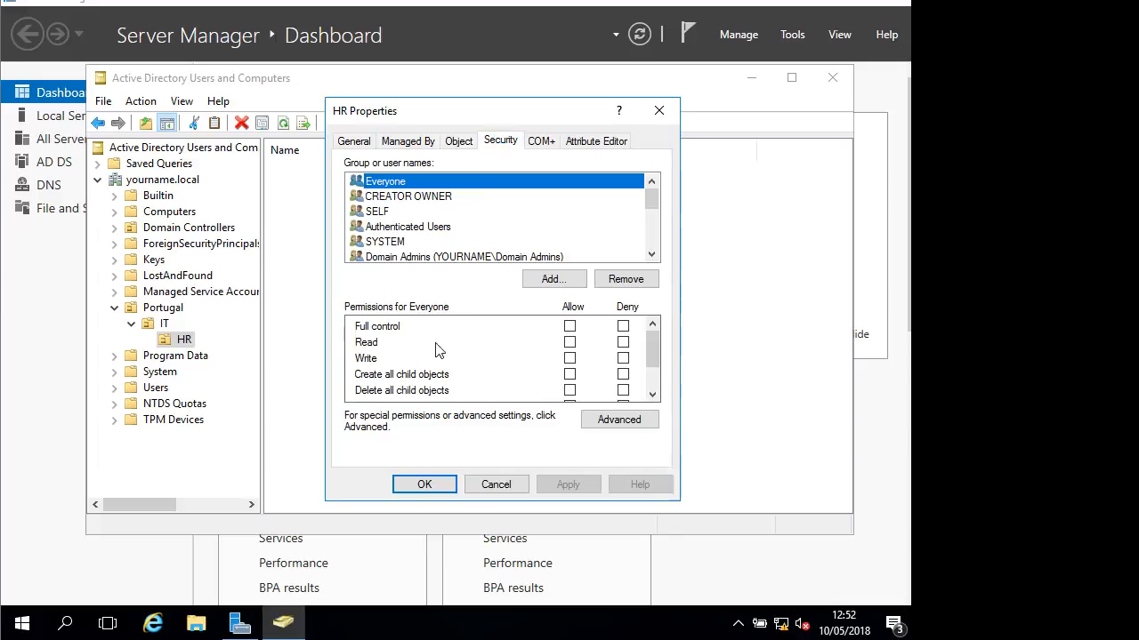
left_click(459, 143)
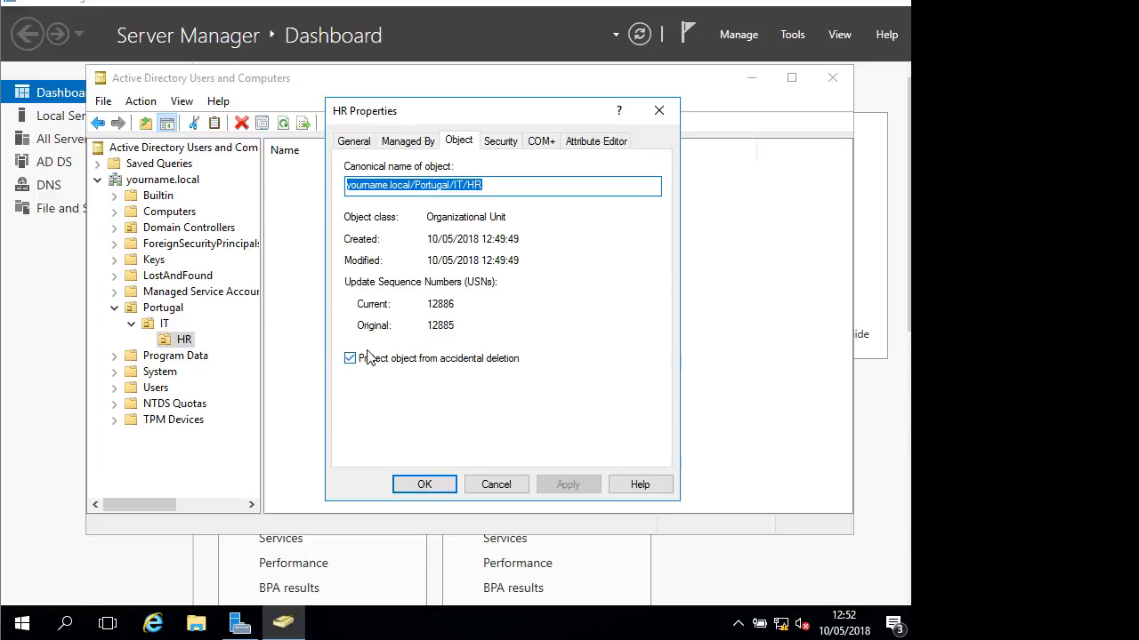
Turn Advanced Features off and expand Portugal > IT to select HR
left_click(182, 101)
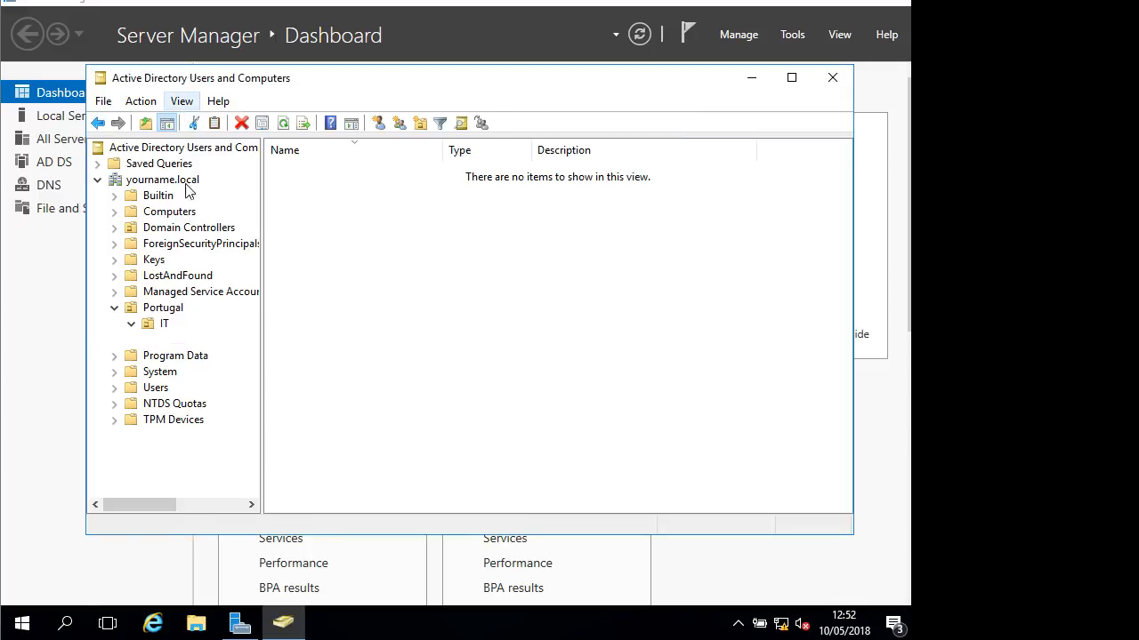
left_click(233, 256)
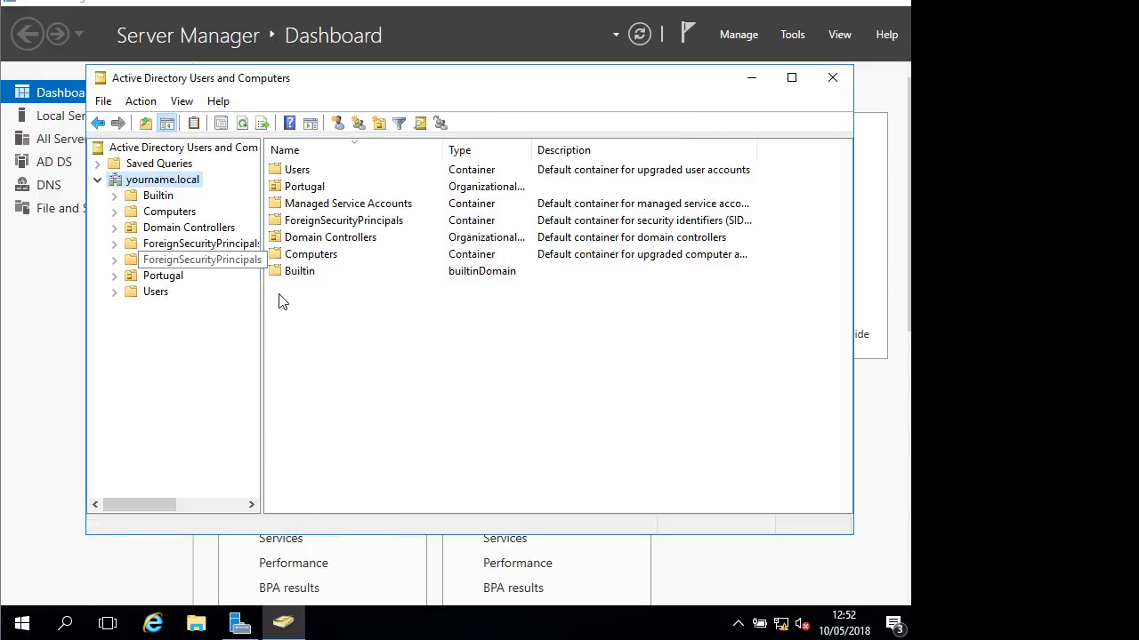
left_click(116, 276)
left_click(158, 295)
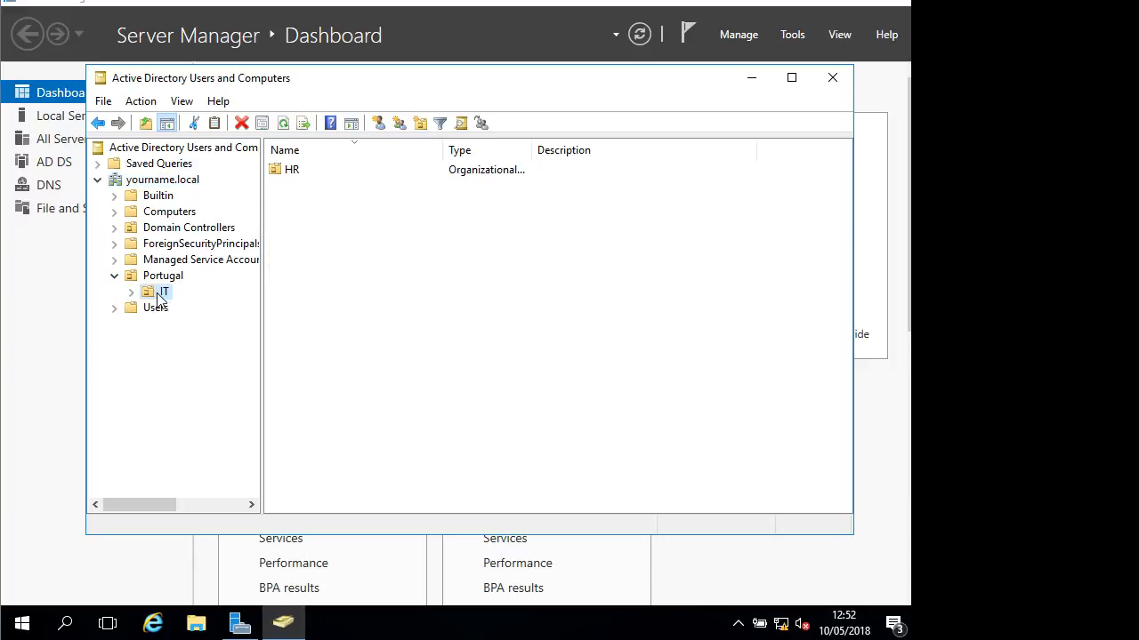
left_click(132, 293)
left_click(183, 308)
Reopen HR's properties without Advanced Features, comparing the General, Managed By and COM+ tabs, then cancel
right_click(183, 307)
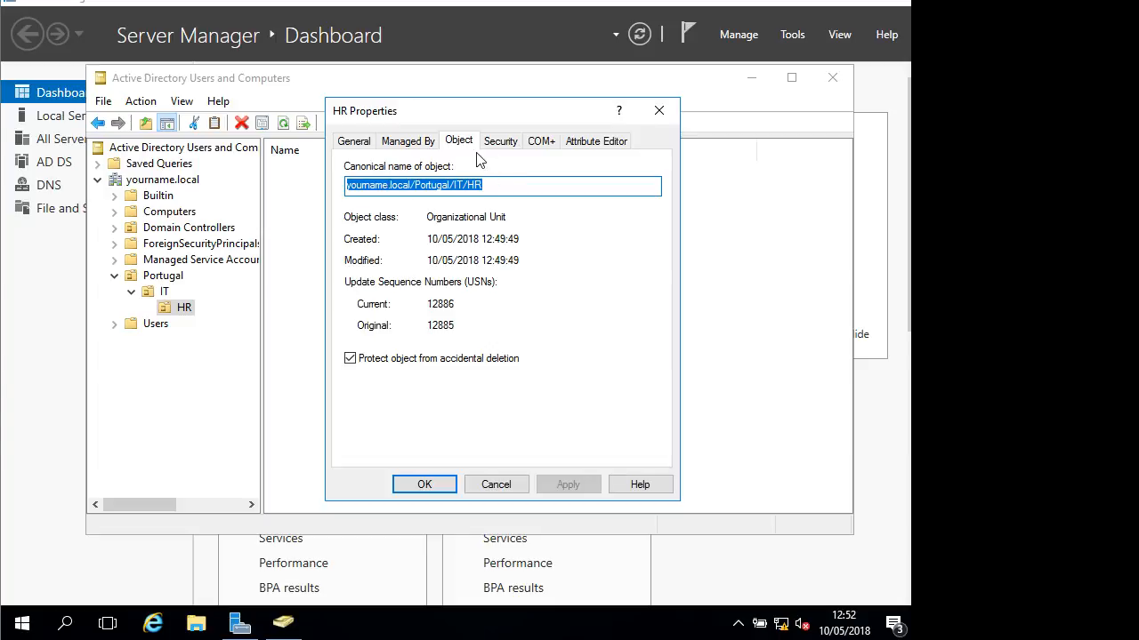
left_click(509, 485)
right_click(182, 312)
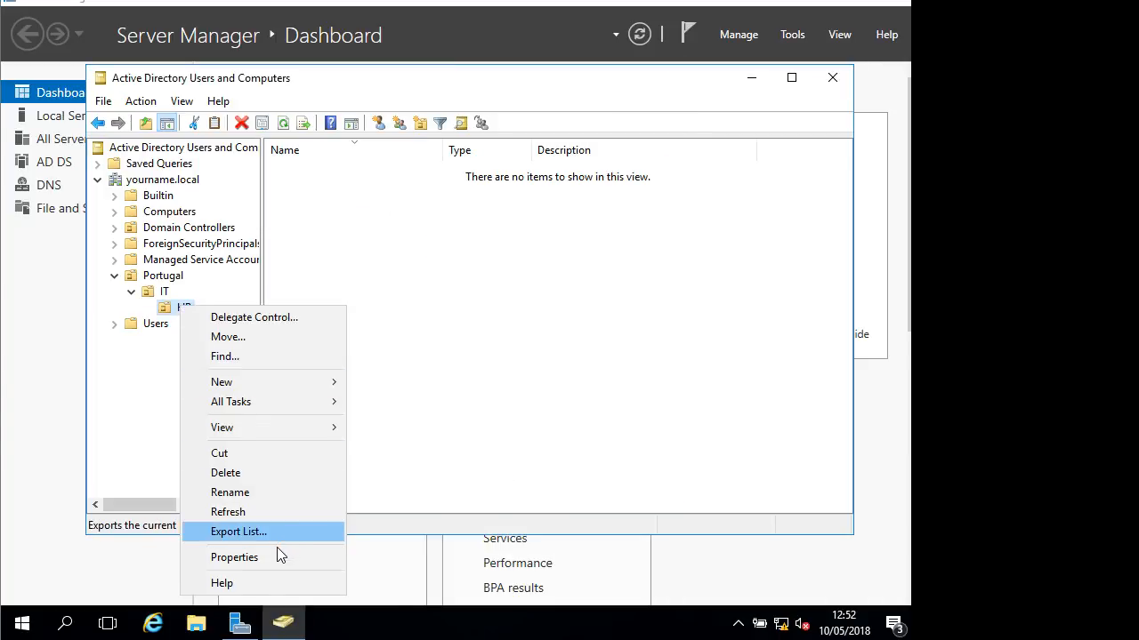
left_click(278, 552)
left_click(422, 144)
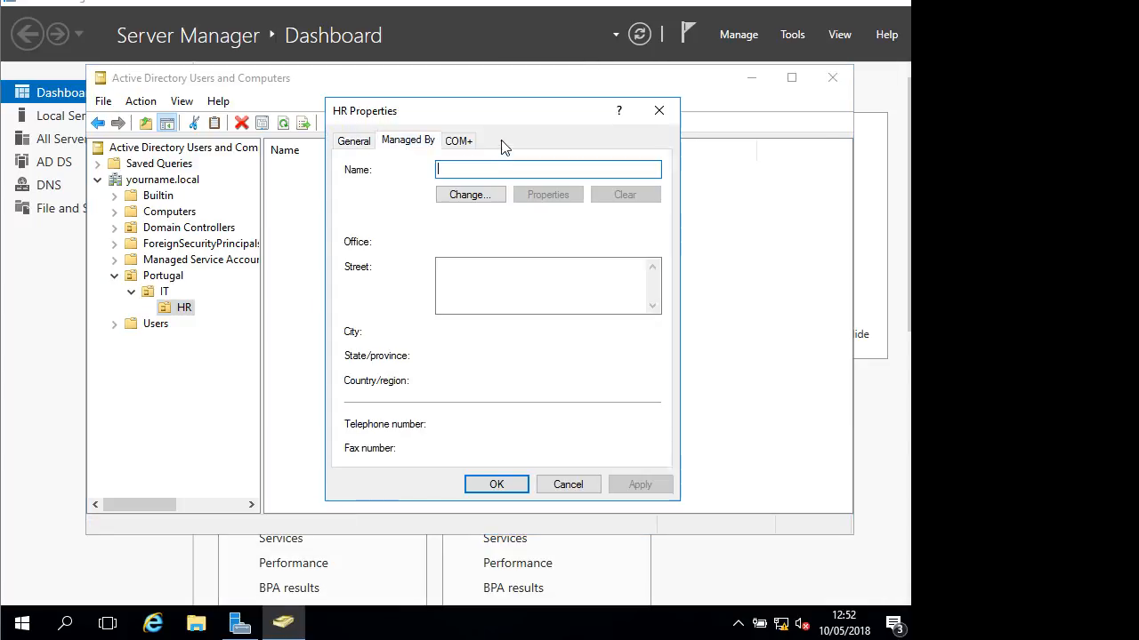
left_click(352, 143)
left_click(411, 140)
left_click(458, 142)
left_click(412, 142)
left_click(357, 143)
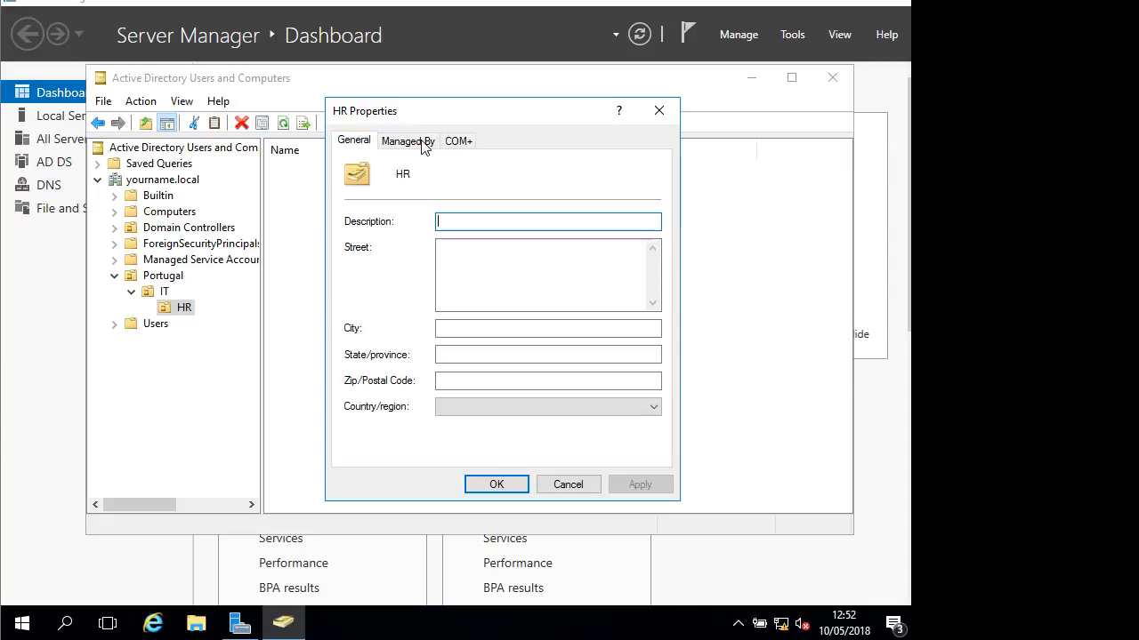
left_click(573, 487)
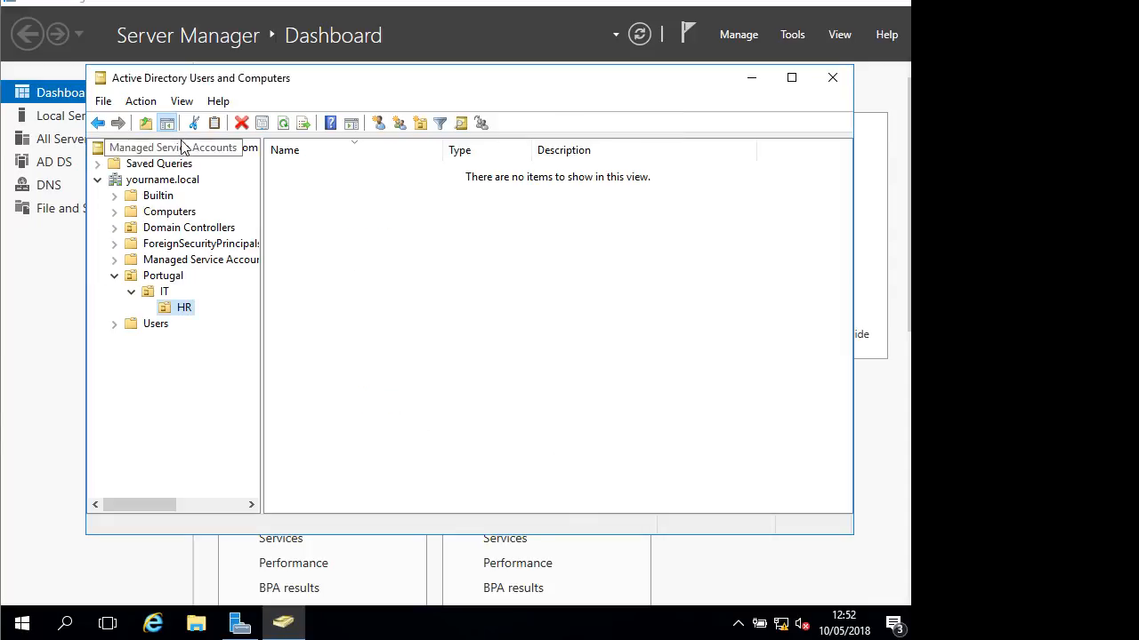
Turn Advanced Features back on and select HR under Portugal > IT
left_click(180, 102)
left_click(233, 255)
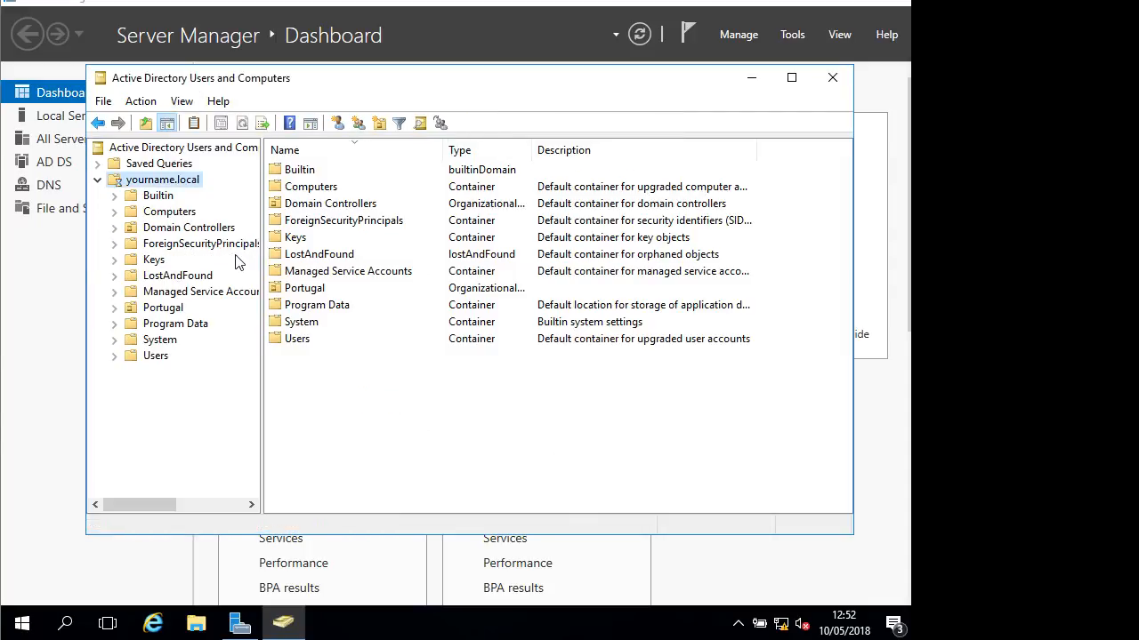
left_click(114, 307)
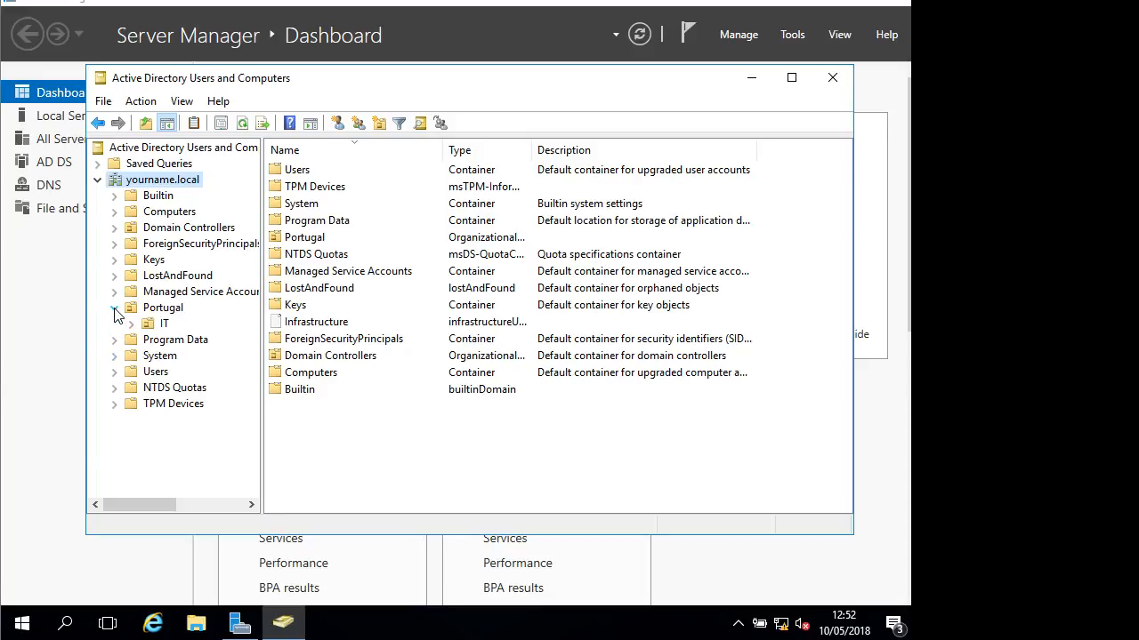
left_click(132, 324)
left_click(183, 340)
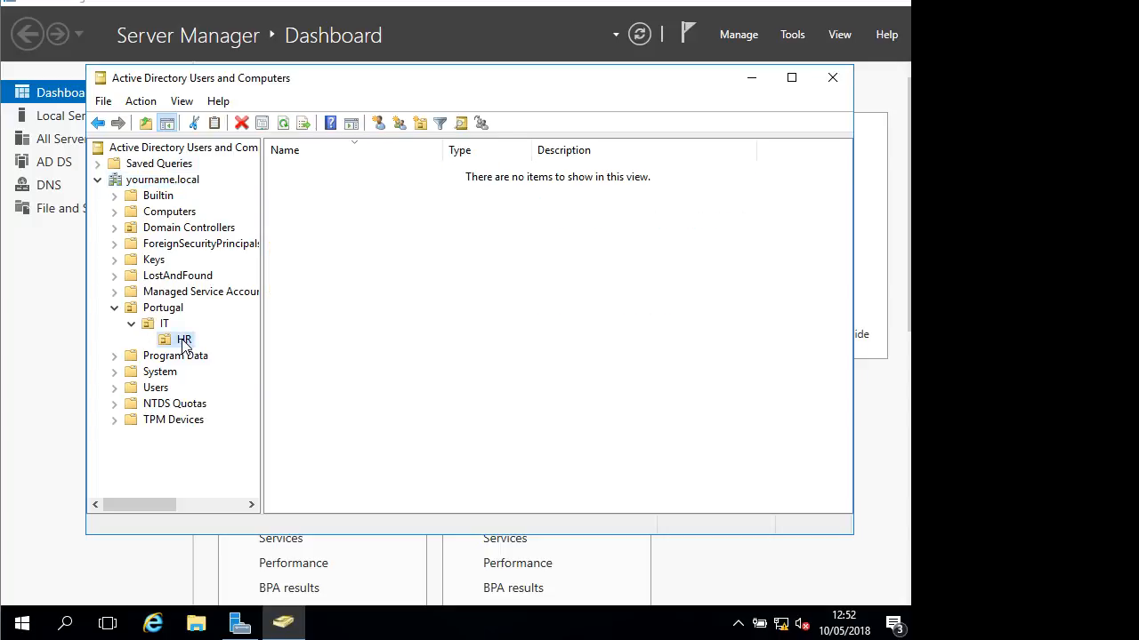
Clear 'Protect object from accidental deletion' on the HR unit's Object tab and apply
right_click(184, 341)
left_click(258, 303)
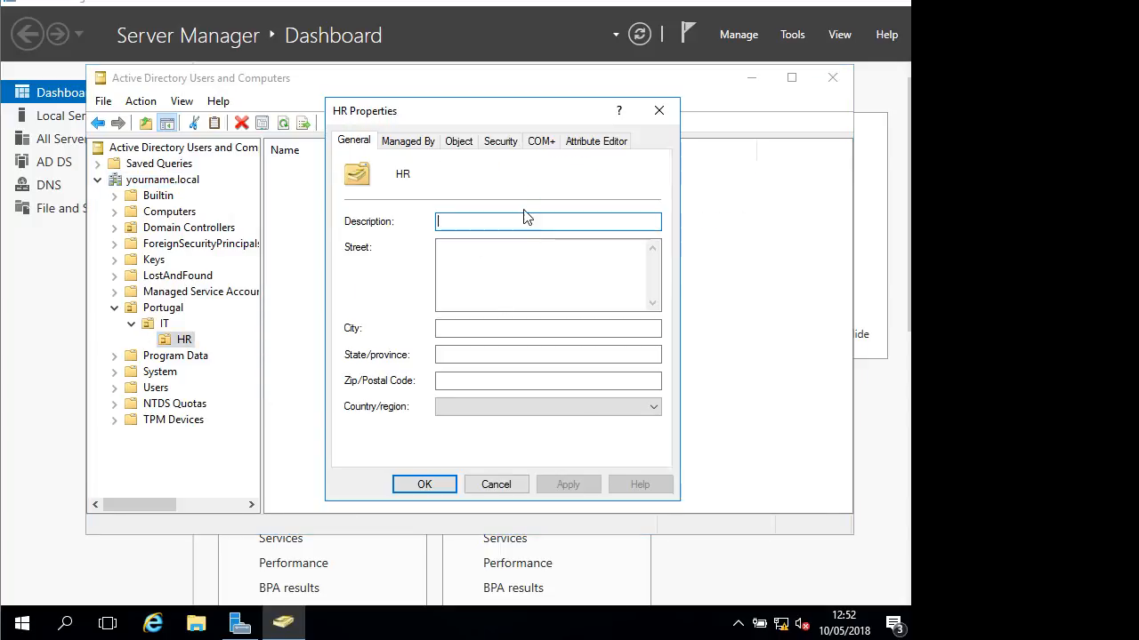
left_click(459, 141)
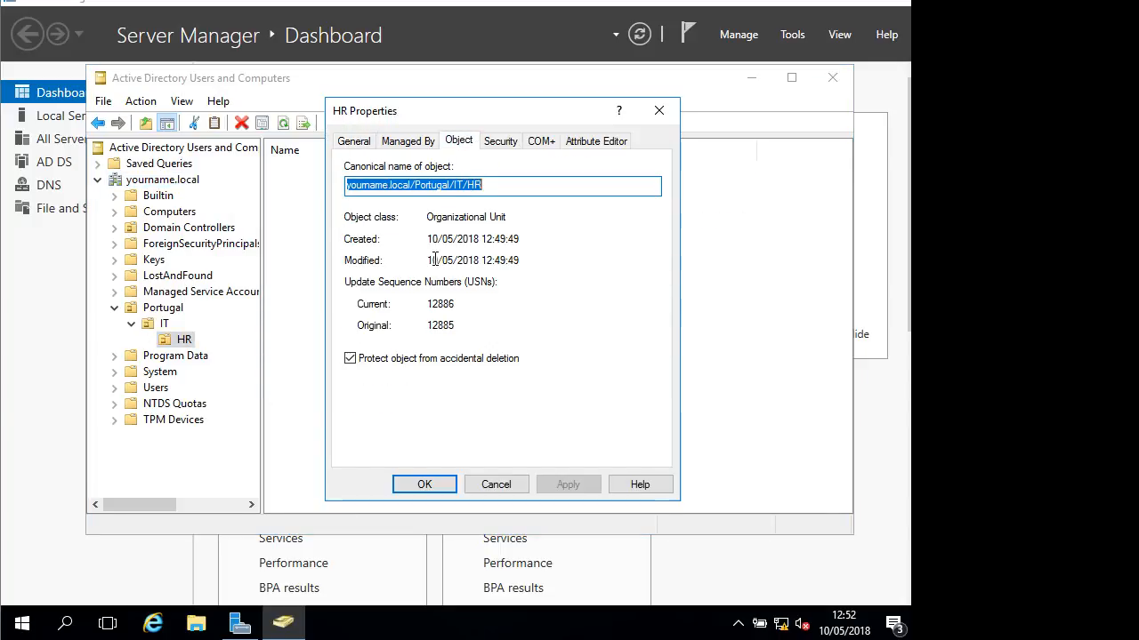
left_click(358, 360)
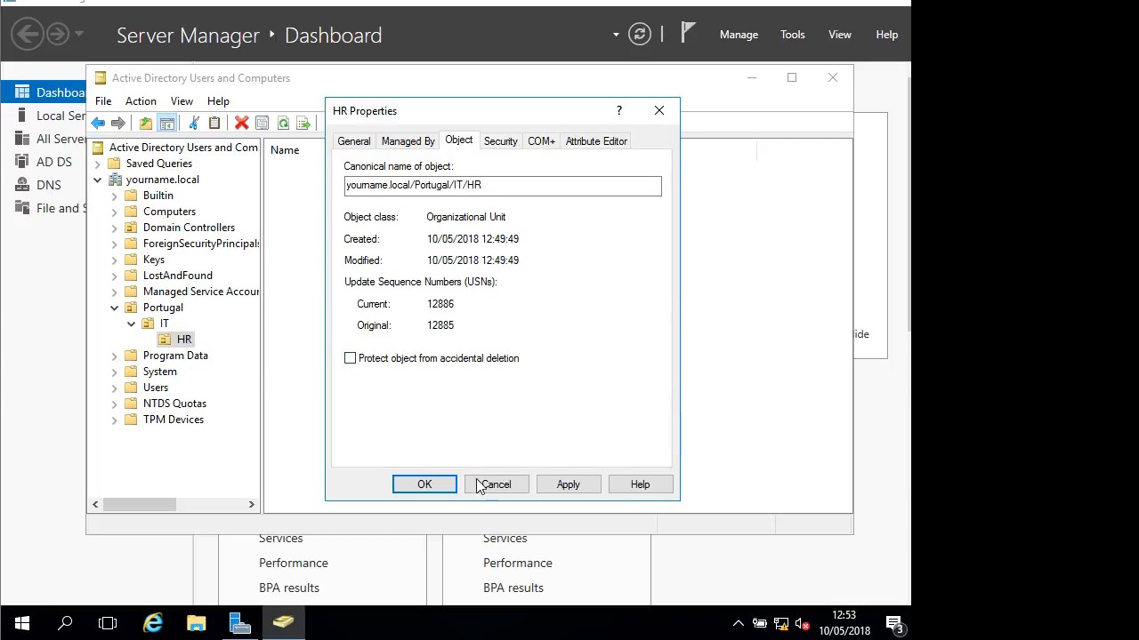
left_click(424, 484)
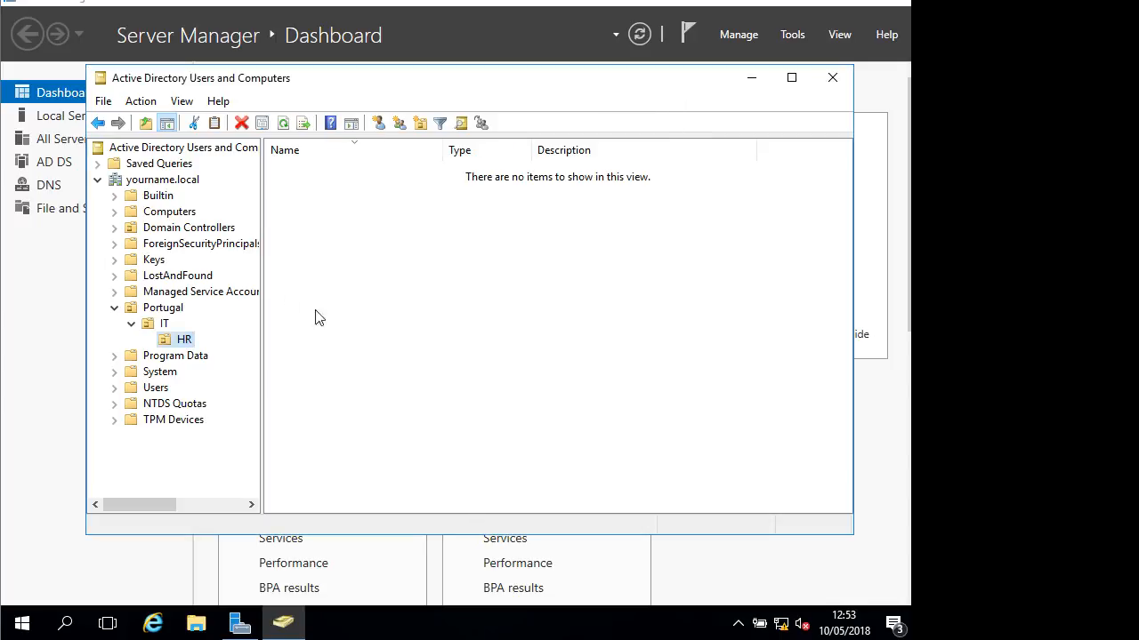
Delete the HR organizational unit and confirm Portugal now holds only IT
right_click(180, 339)
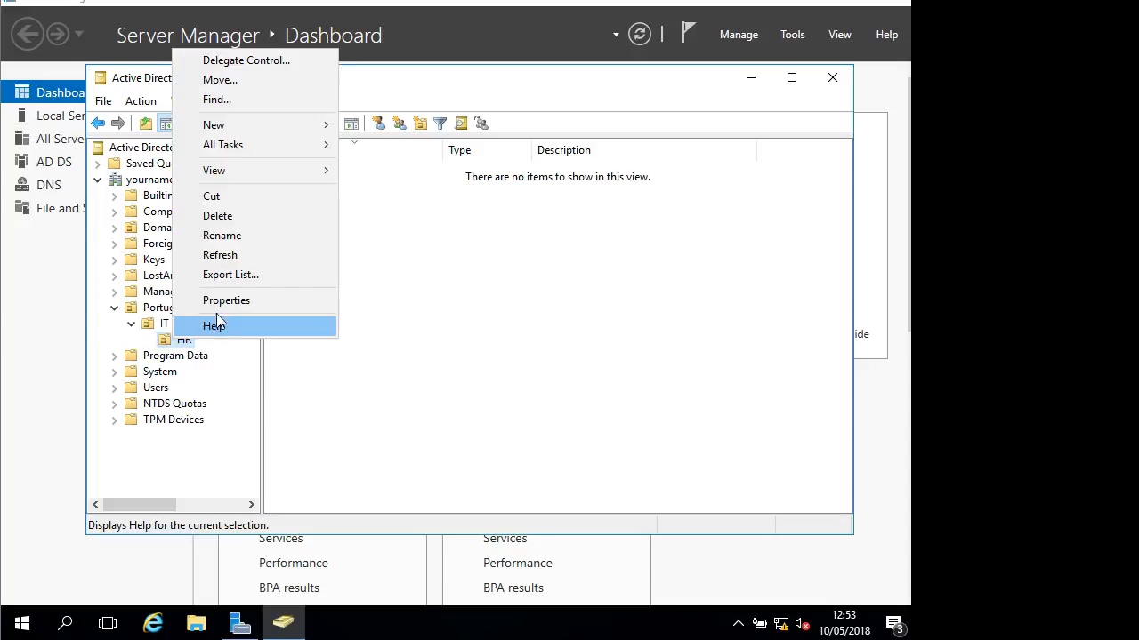
left_click(230, 217)
left_click(532, 370)
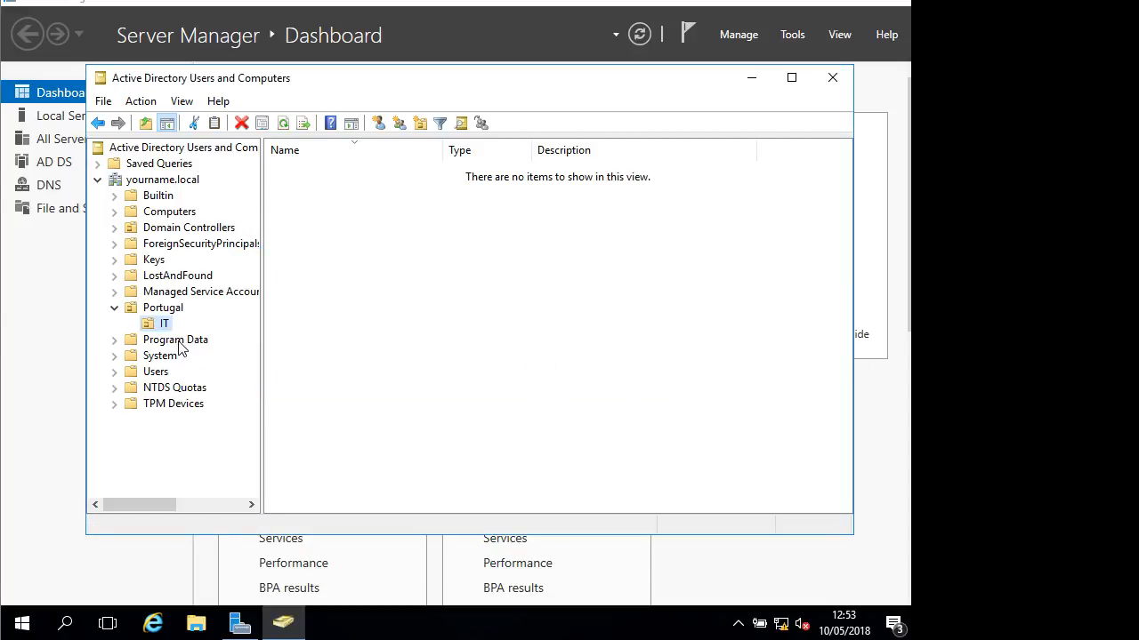
left_click(171, 311)
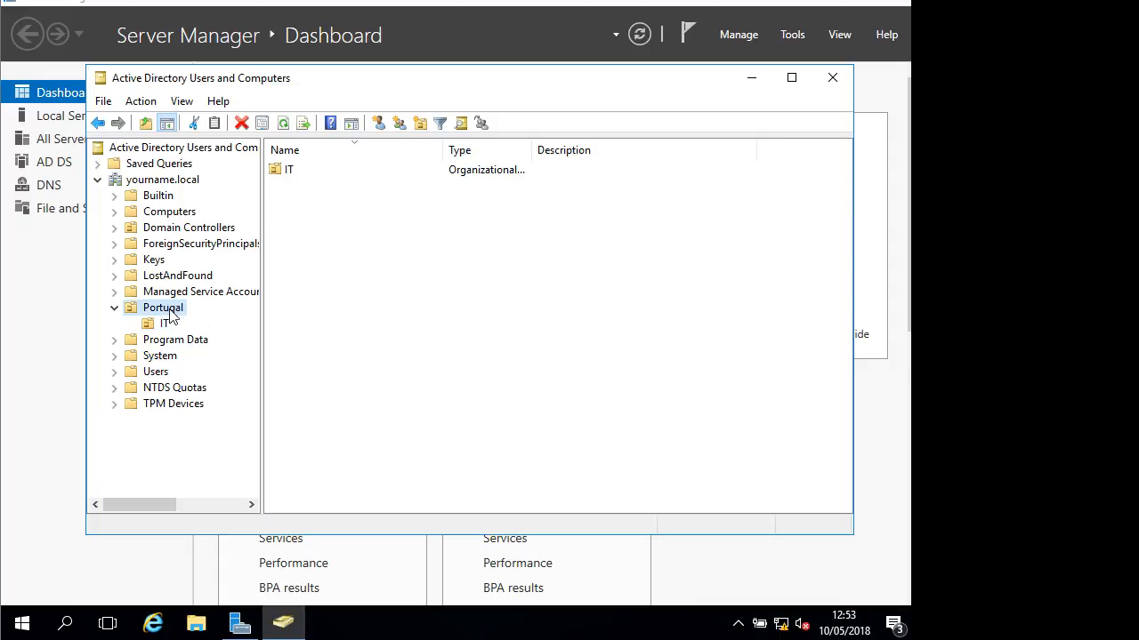